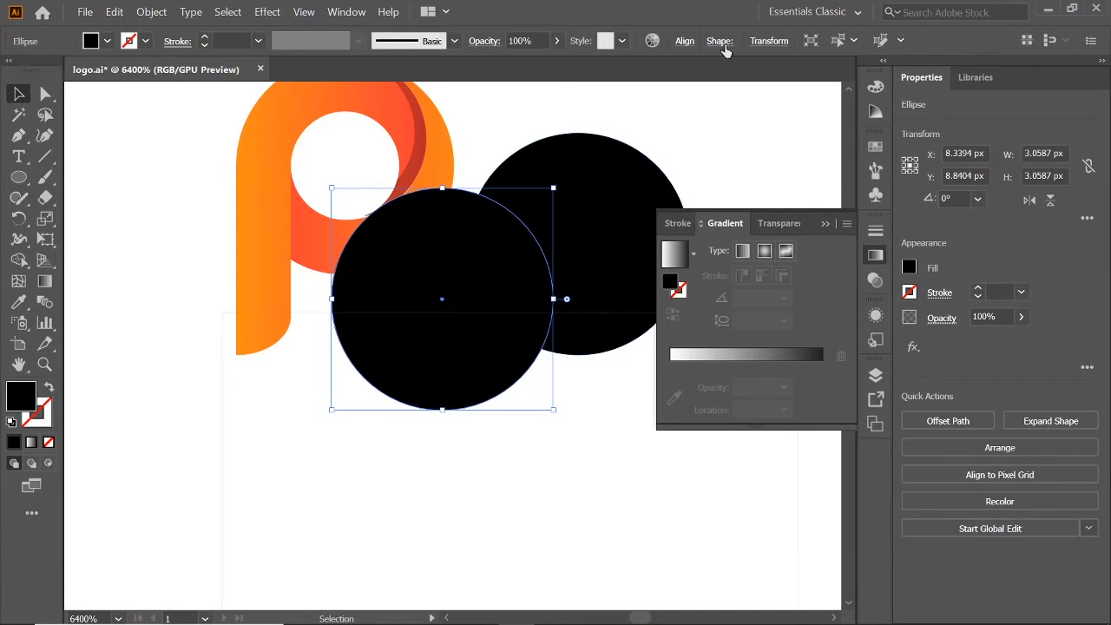
# Step: Resize the upper-right black circle to 1.5 px and centre it on the larger black circle
pyautogui.click(723, 46)
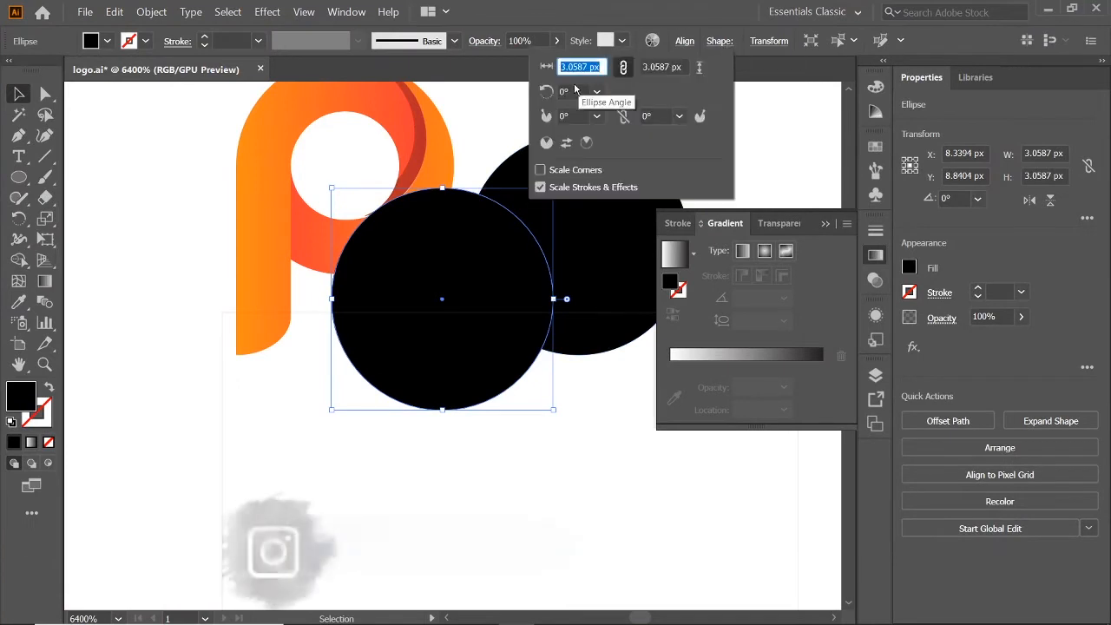
pyautogui.click(595, 206)
pyautogui.click(717, 41)
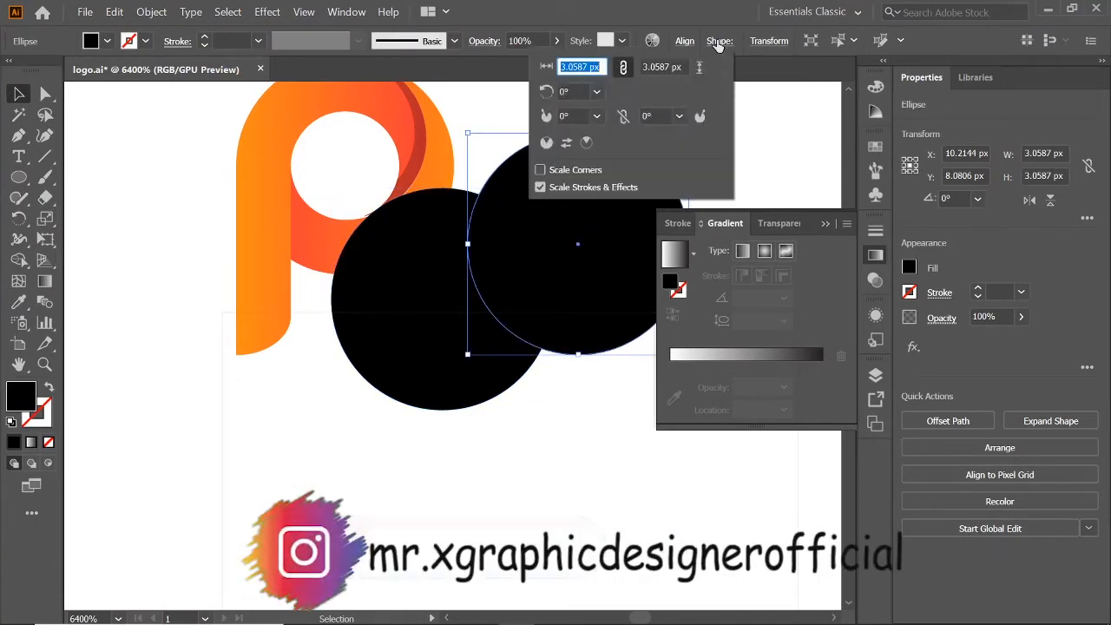
pyautogui.write('1.5')
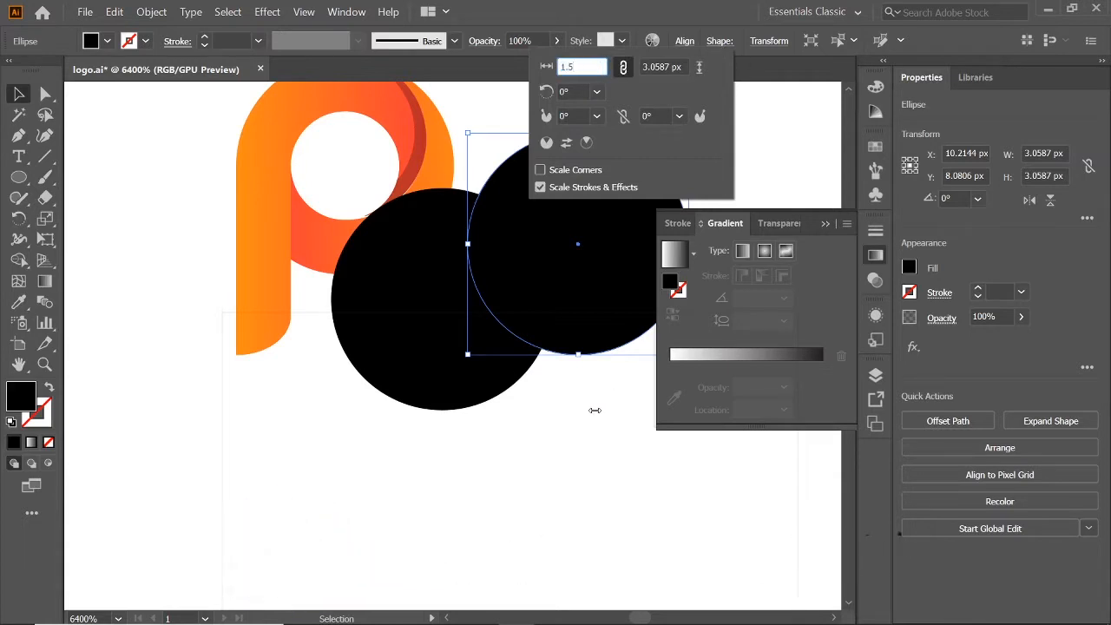
pyautogui.press('Return')
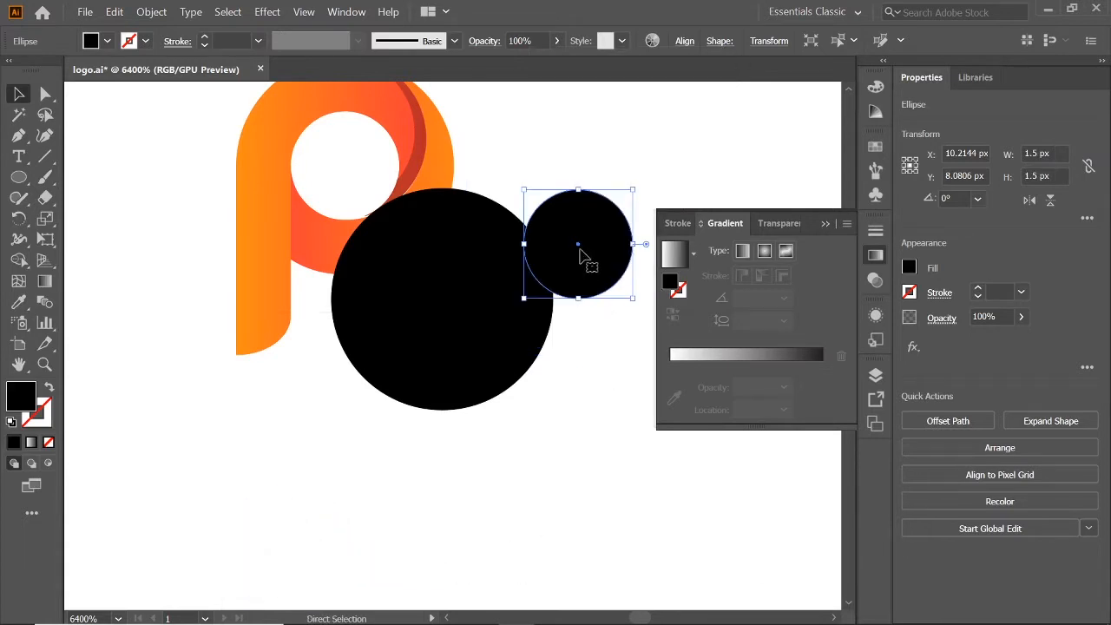
pyautogui.moveTo(580, 251); pyautogui.dragTo(446, 304)
# Step: Reduce the larger black circle's opacity to 32% and deselect it
pyautogui.keyDown('shift'); pyautogui.click(521, 251); pyautogui.keyUp('shift')
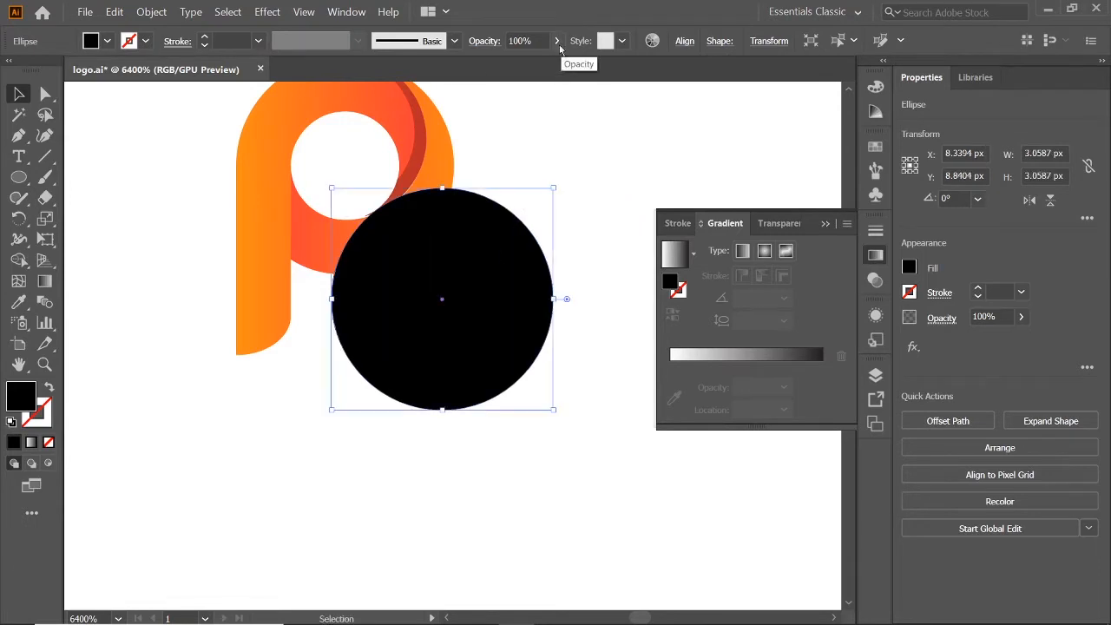
pyautogui.click(556, 40)
pyautogui.moveTo(531, 50); pyautogui.dragTo(500, 50)
pyautogui.click(626, 186)
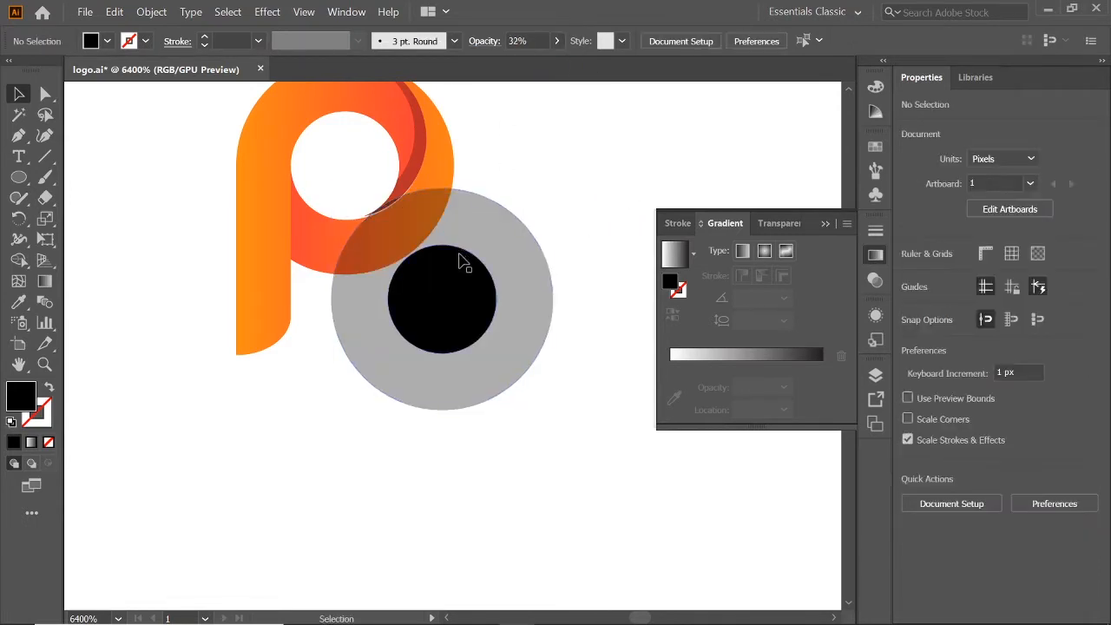
# Step: Draw a small black circle about 0.86 px wide on the upper-right part of the grey ring
pyautogui.click(19, 177)
pyautogui.moveTo(110, 192); pyautogui.dragTo(168, 276)
pyautogui.moveTo(147, 236); pyautogui.dragTo(521, 248)
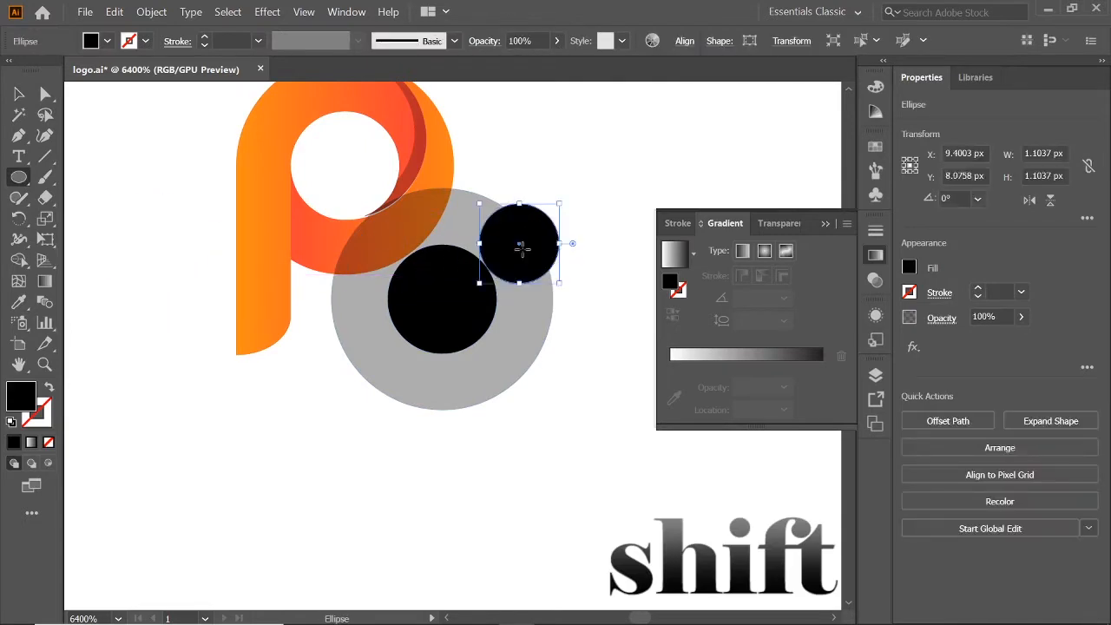
pyautogui.moveTo(559, 203); pyautogui.dragTo(539, 221)
# Step: Display the artwork in outline mode and shrink the small circle to about 0.78 px between the ring's inner and outer edges
pyautogui.click(303, 11)
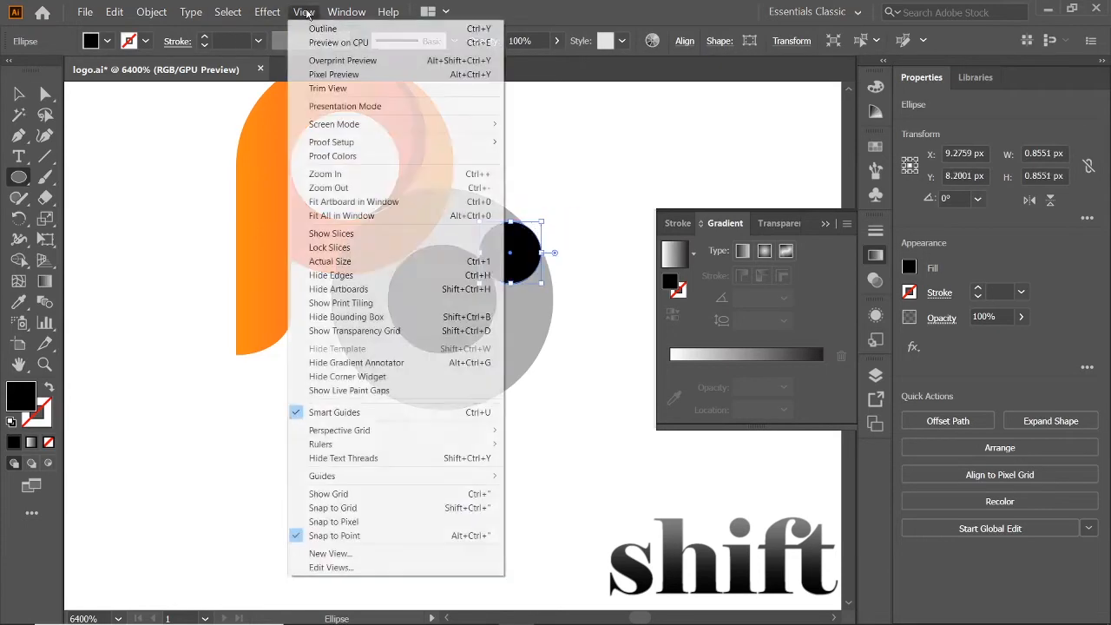
pyautogui.click(312, 27)
pyautogui.hotkey('ctrl', '+')
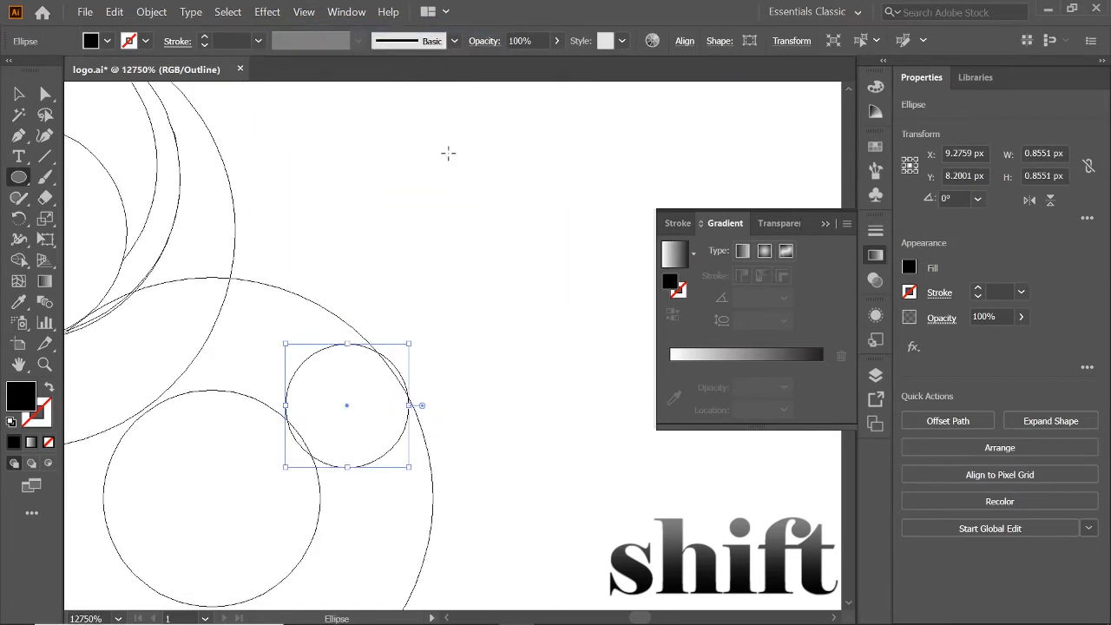
pyautogui.moveTo(411, 339)
pyautogui.mouseDown()
pyautogui.moveTo(388, 345)
pyautogui.moveTo(409, 340)
pyautogui.mouseUp()
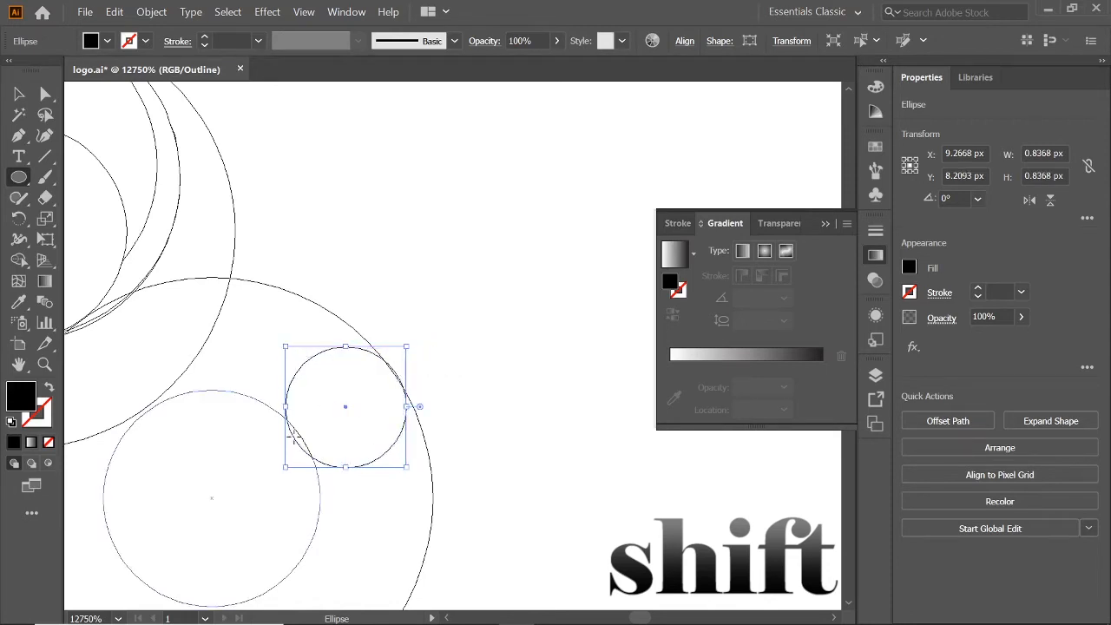
pyautogui.moveTo(285, 467); pyautogui.dragTo(286, 461)
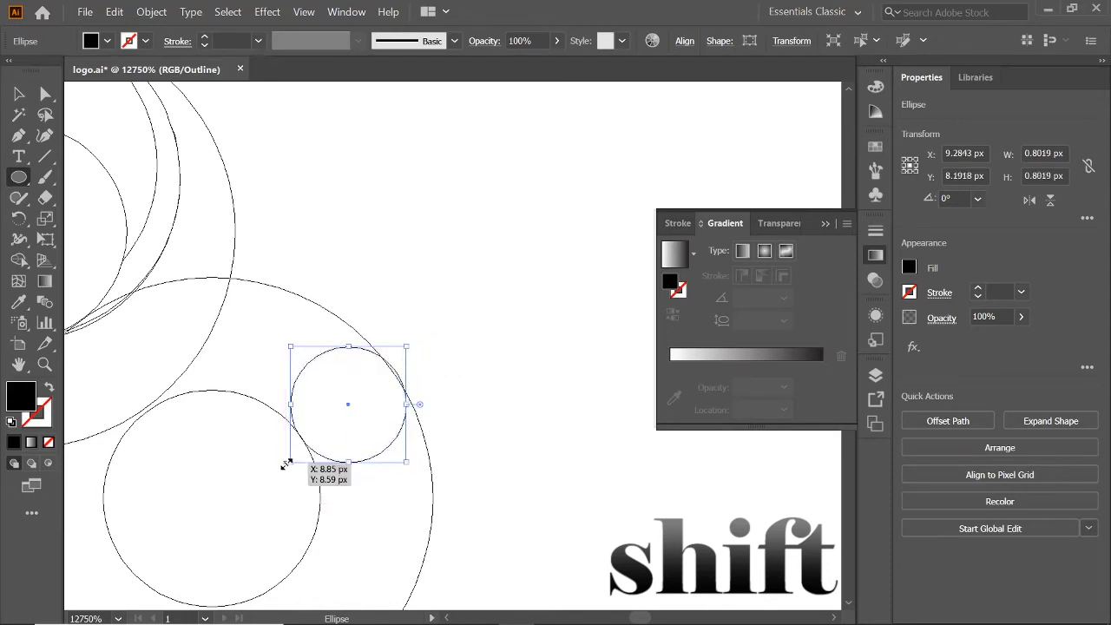
pyautogui.moveTo(405, 346); pyautogui.dragTo(404, 348)
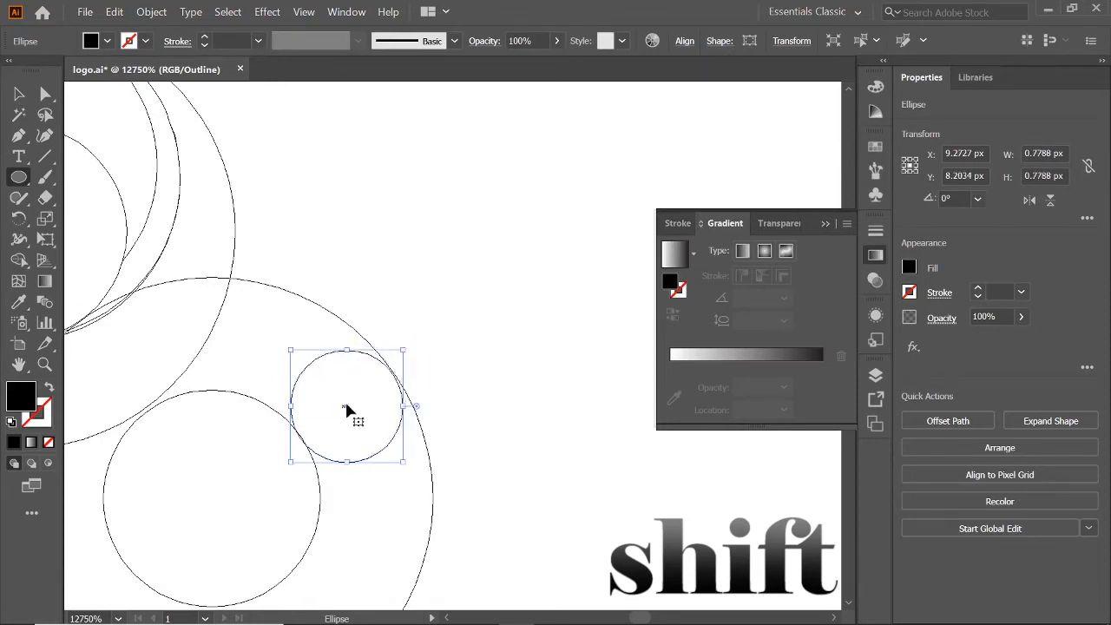
pyautogui.moveTo(290, 462); pyautogui.dragTo(283, 461)
pyautogui.moveTo(402, 351); pyautogui.dragTo(403, 339)
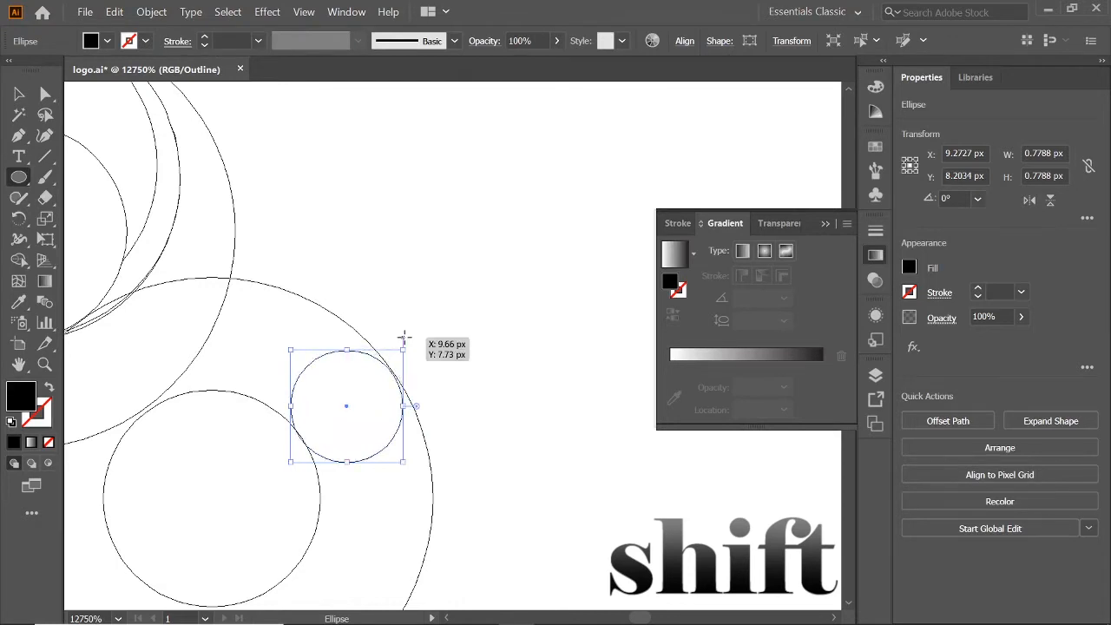
# Step: Refine the small circle to about 0.776 px so it touches both the inner and outer ring edges
pyautogui.hotkey('ctrl', '+')
pyautogui.hotkey('ctrl', '+')
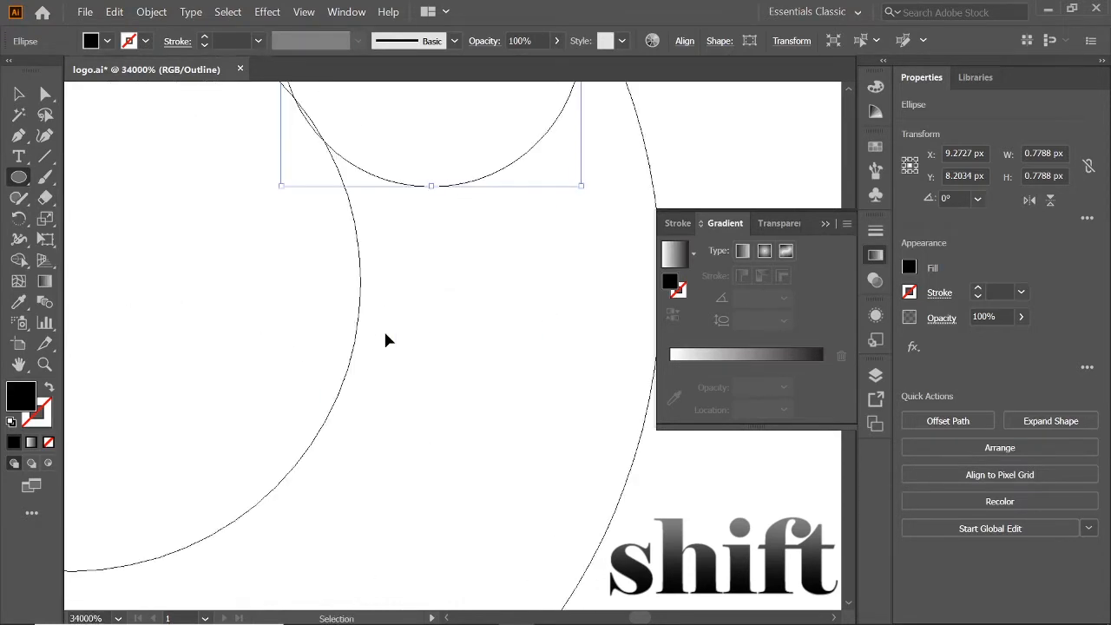
pyautogui.scroll(5, 359, 310)
pyautogui.moveTo(285, 569); pyautogui.dragTo(286, 570)
pyautogui.moveTo(582, 272); pyautogui.dragTo(585, 263)
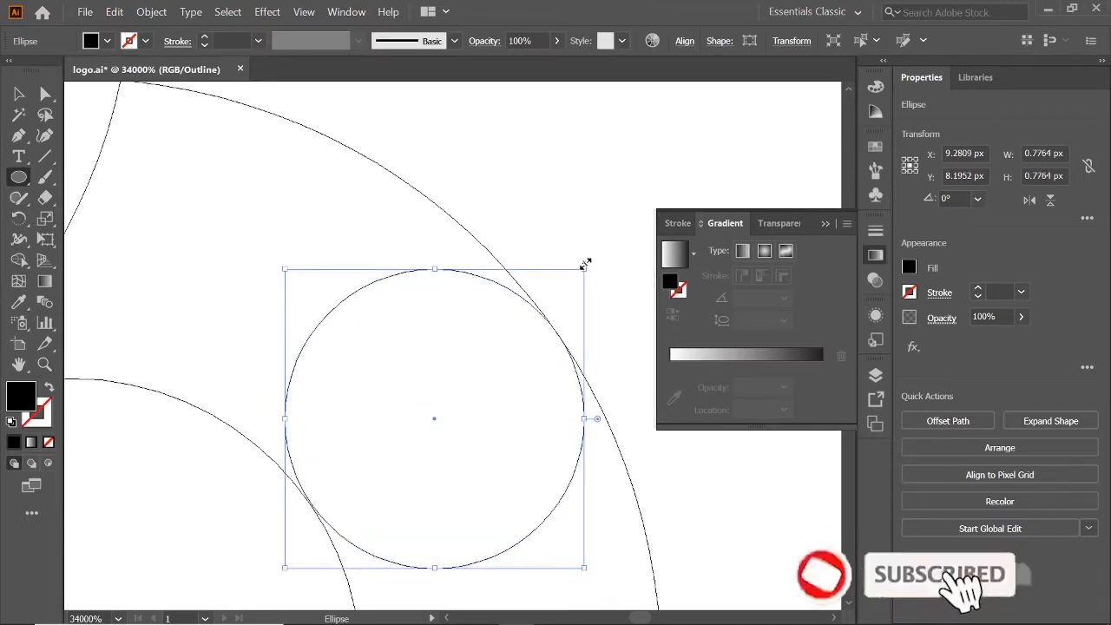
# Step: Copy the small circle and paste the duplicate in front of it
pyautogui.click(151, 11)
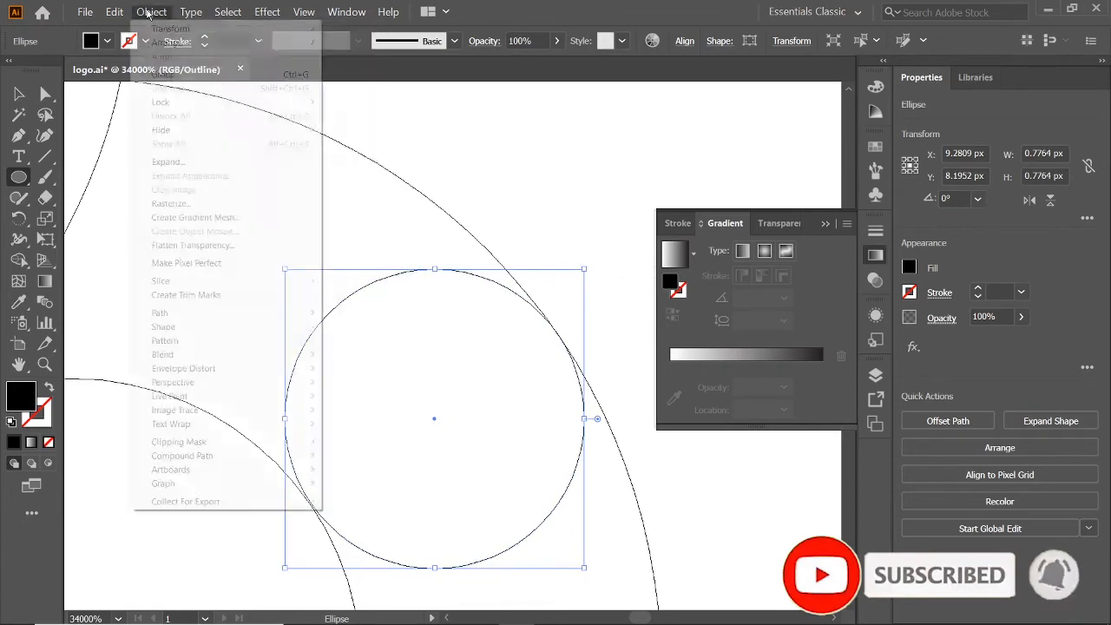
pyautogui.moveTo(113, 19)
pyautogui.click(131, 74)
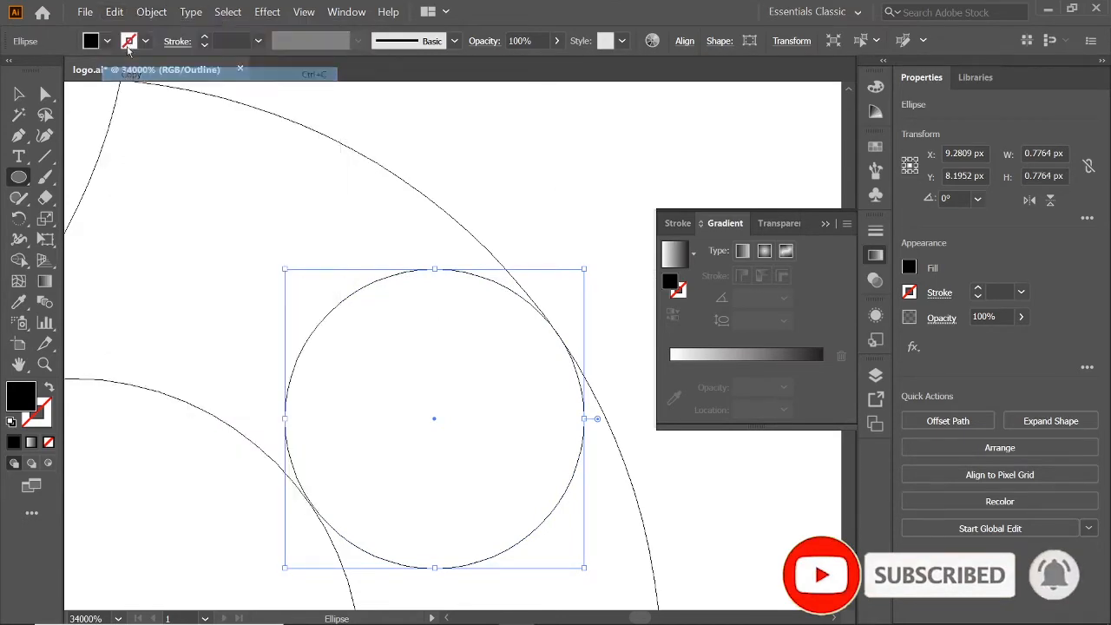
pyautogui.click(114, 11)
pyautogui.click(147, 102)
# Step: Move the duplicated small circle straight down to the ring's lower-right part, mirroring the upper one
pyautogui.hotkey('ctrl', '-')
pyautogui.hotkey('ctrl', '-')
pyautogui.hotkey('ctrl', '-')
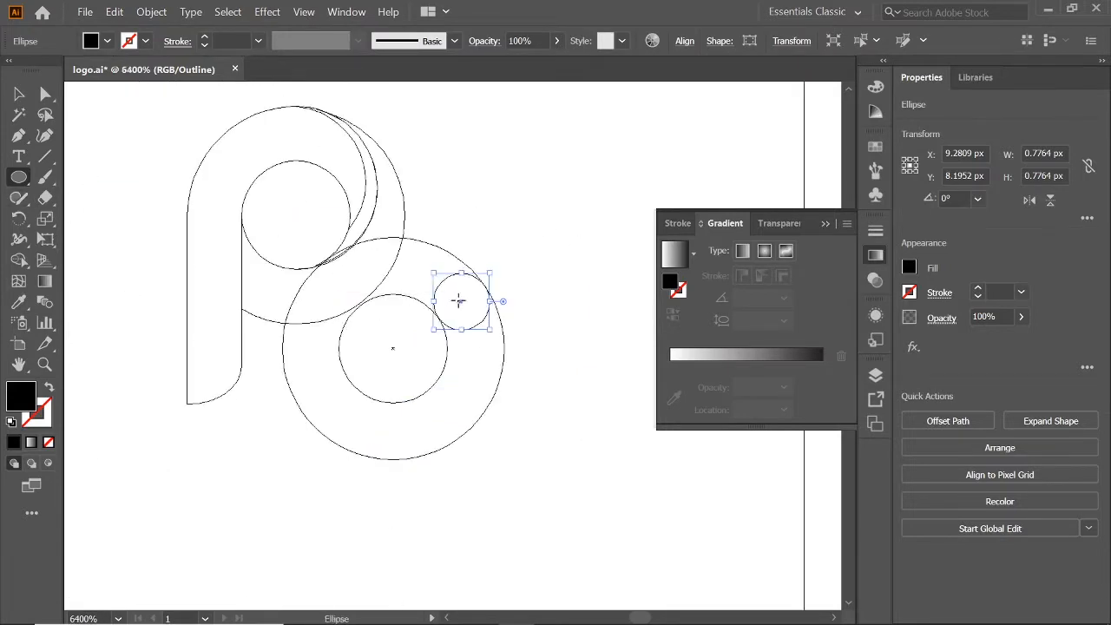
pyautogui.press('v')
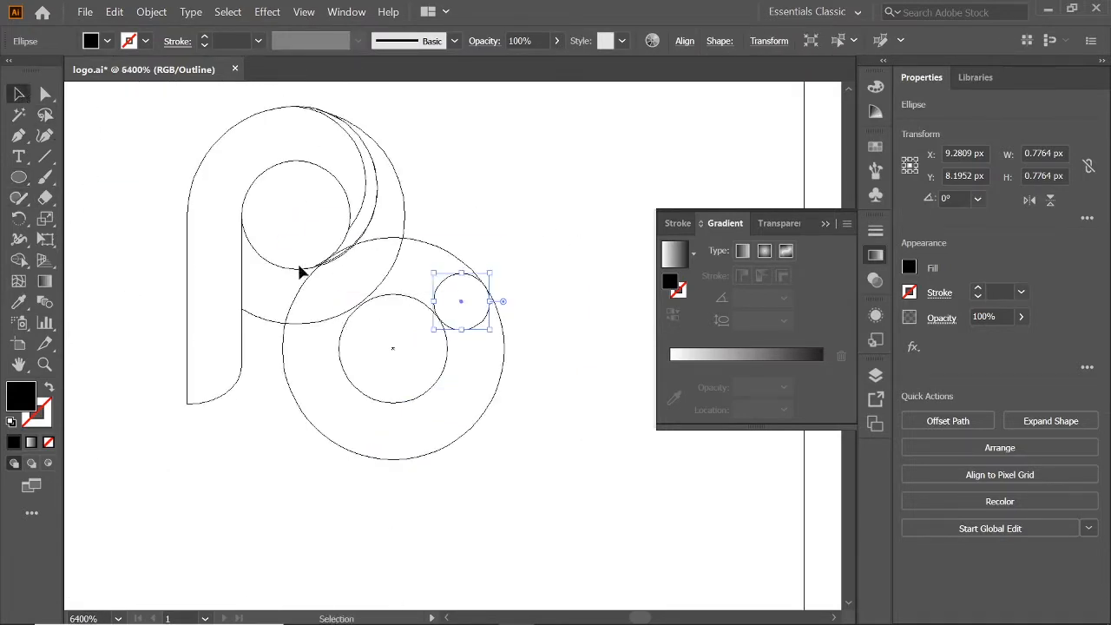
pyautogui.click(462, 313)
pyautogui.moveTo(459, 301); pyautogui.dragTo(460, 391)
pyautogui.press('a')
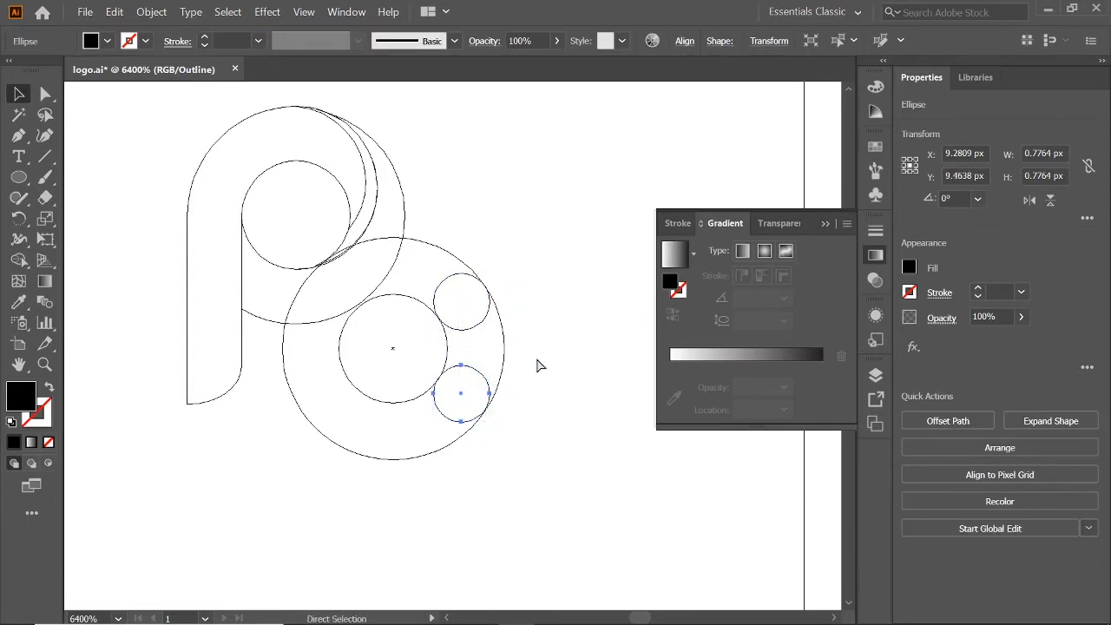
pyautogui.press('v')
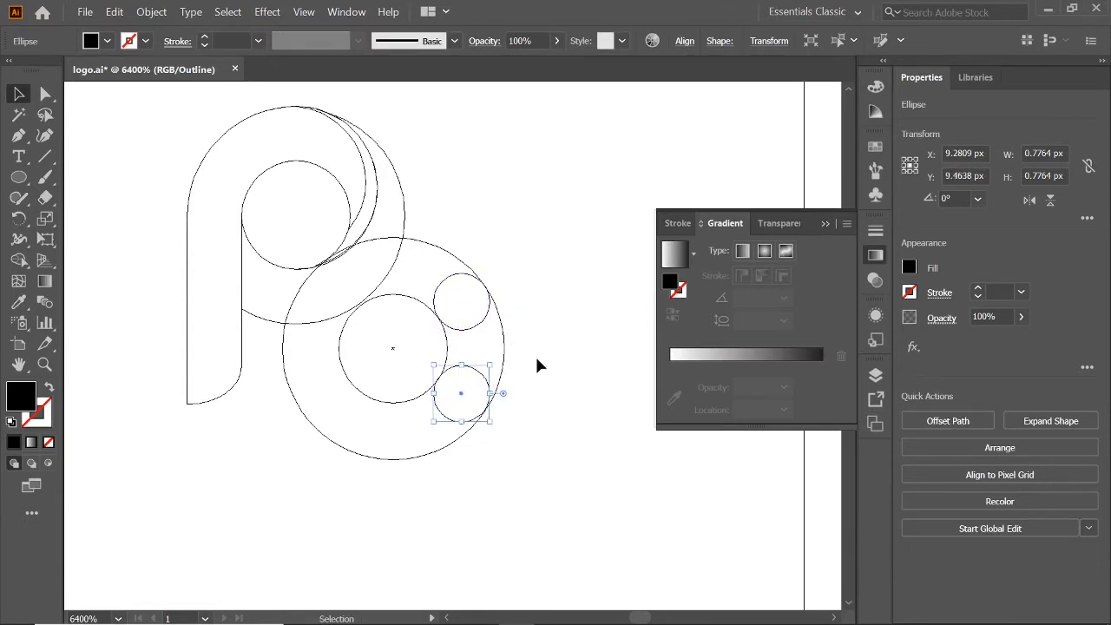
# Step: Return to the colour preview, select the four circles, and remove the 1.5 px centre circle with Shape Builder
pyautogui.click(304, 11)
pyautogui.click(338, 35)
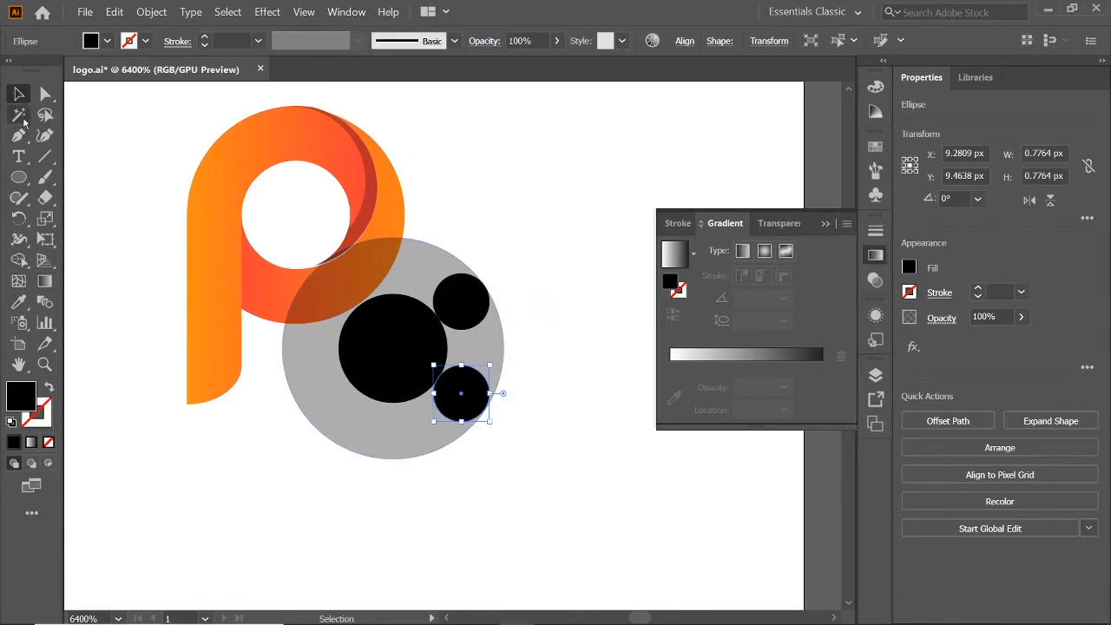
pyautogui.moveTo(487, 201); pyautogui.dragTo(419, 468)
pyautogui.hotkey('shift', 'm')
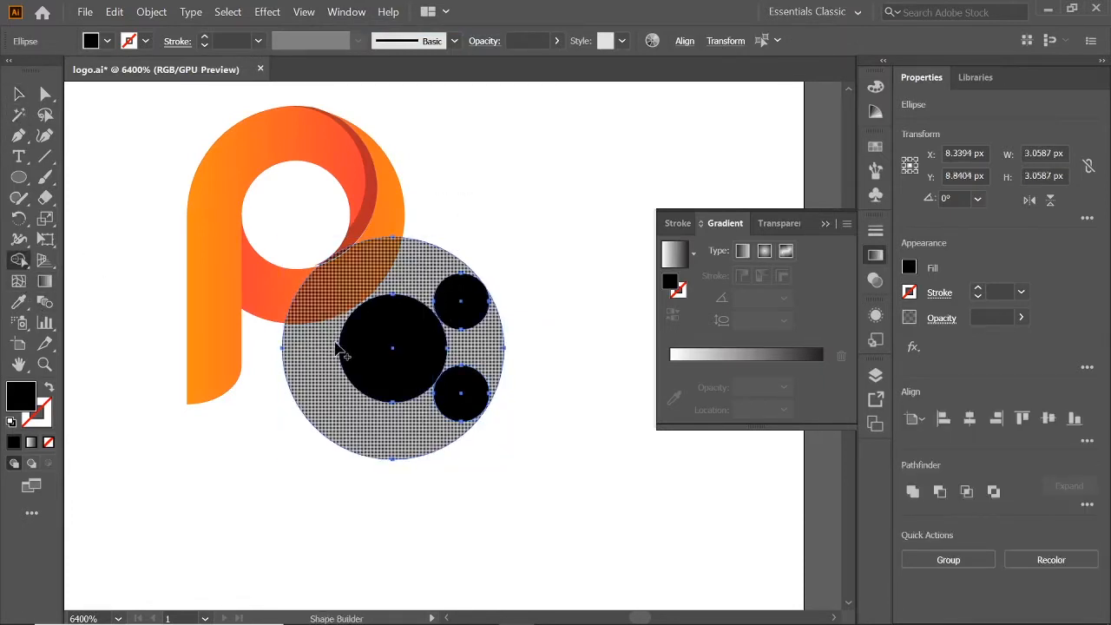
pyautogui.keyDown('alt'); pyautogui.click(404, 346); pyautogui.keyUp('alt')
# Step: Merge the ring's main arc with both small circles and delete the gap between them to form a rounded C
pyautogui.click(405, 273)
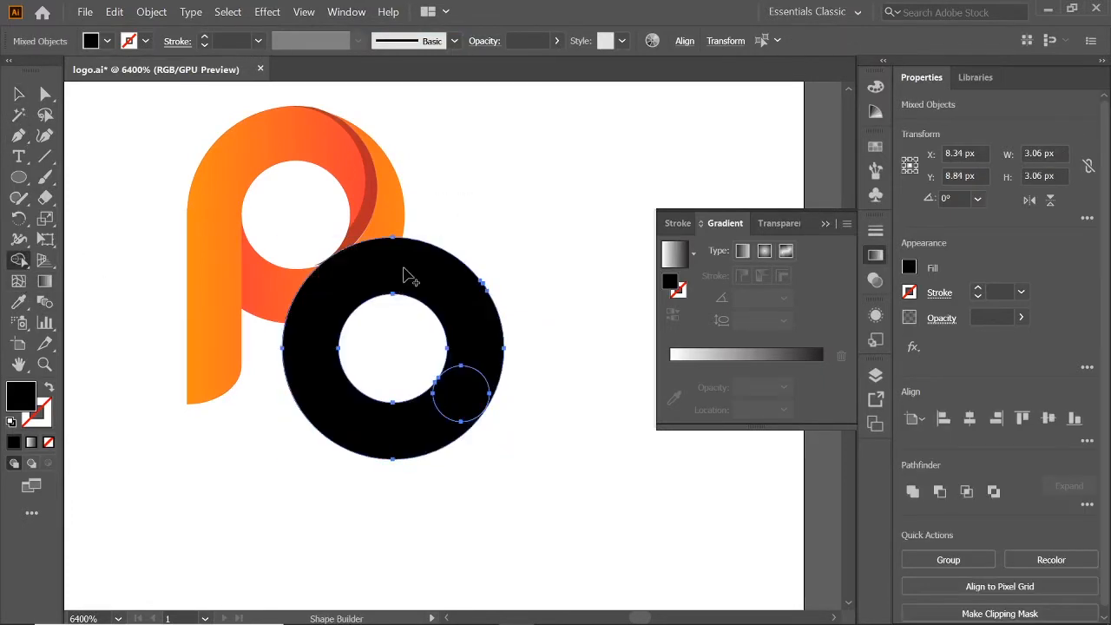
pyautogui.hotkey('ctrl', 'z')
pyautogui.scroll(2, 405, 274)
pyautogui.moveTo(565, 322)
pyautogui.mouseDown()
pyautogui.moveTo(426, 304)
pyautogui.moveTo(434, 312)
pyautogui.mouseUp()
pyautogui.moveTo(565, 452); pyautogui.dragTo(462, 536)
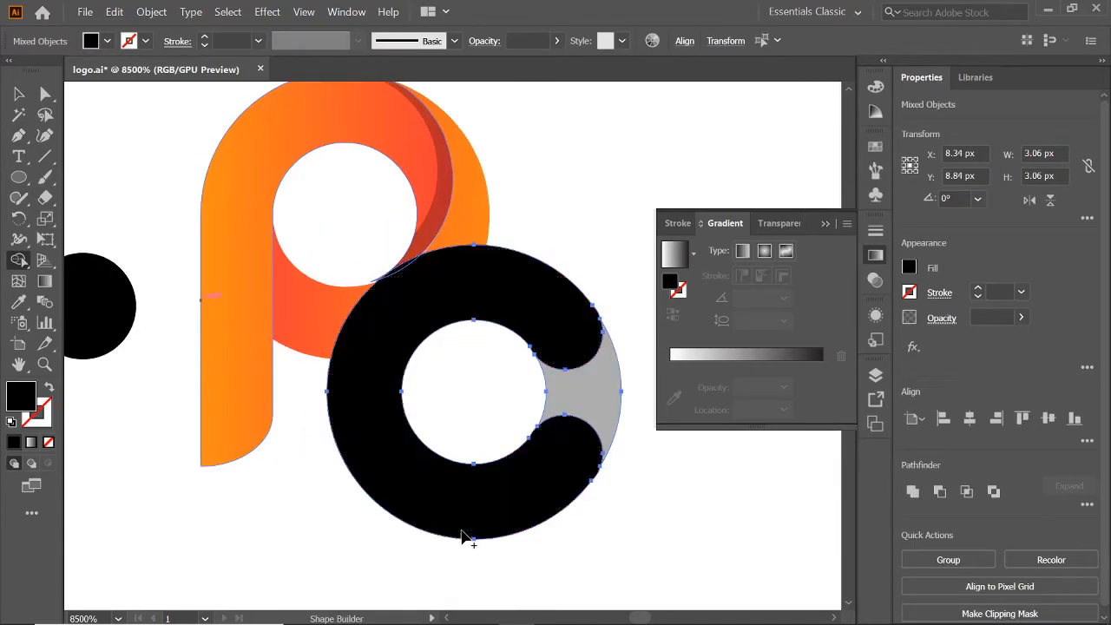
pyautogui.keyDown('alt'); pyautogui.click(586, 392); pyautogui.keyUp('alt')
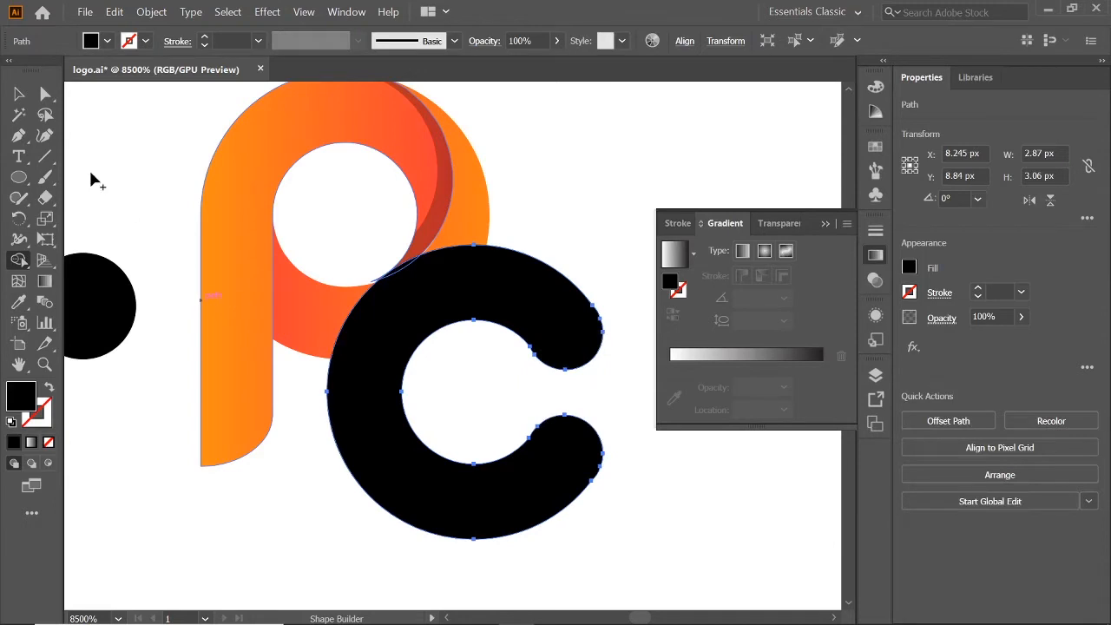
# Step: Draw a circle about 1.63 px wide over the C's opening and set its opacity to 34%
pyautogui.click(18, 176)
pyautogui.moveTo(433, 339); pyautogui.dragTo(589, 452)
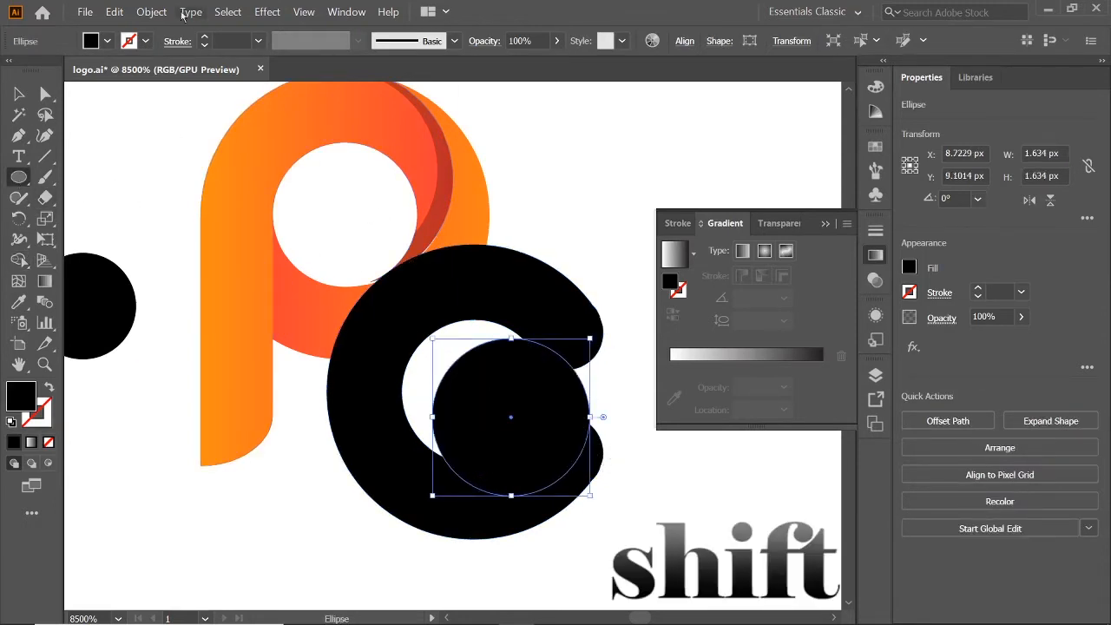
pyautogui.click(556, 41)
pyautogui.moveTo(565, 65); pyautogui.dragTo(507, 66)
pyautogui.press('v')
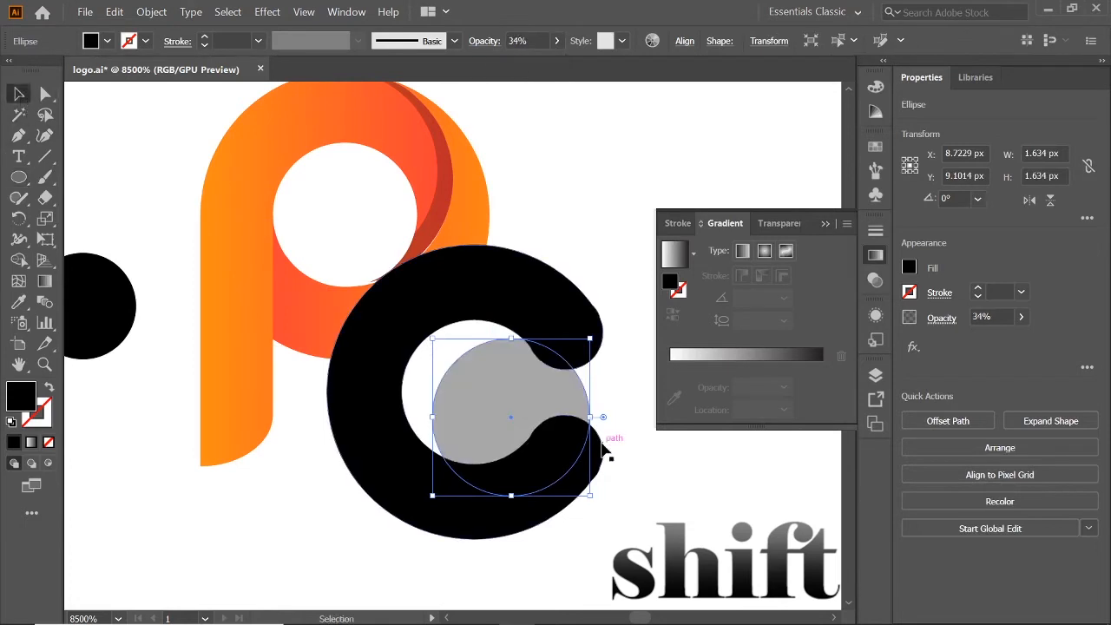
# Step: Centre the translucent circle in the C's hole and shrink it to about 1.48 px to fit the inner edge
pyautogui.moveTo(498, 414); pyautogui.dragTo(473, 395)
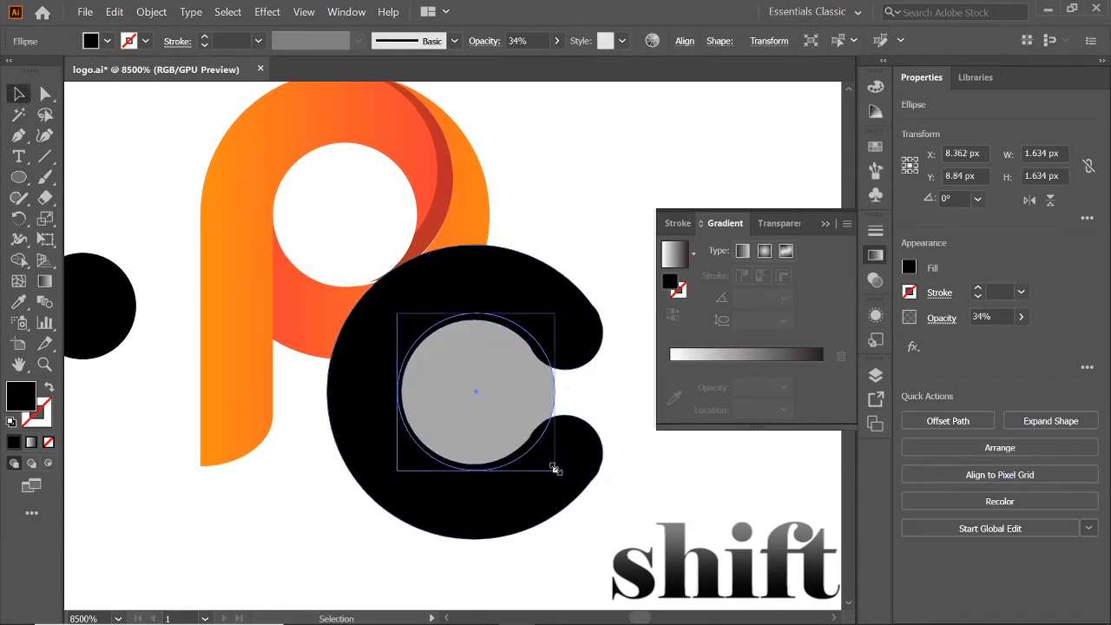
pyautogui.moveTo(555, 470); pyautogui.dragTo(552, 462)
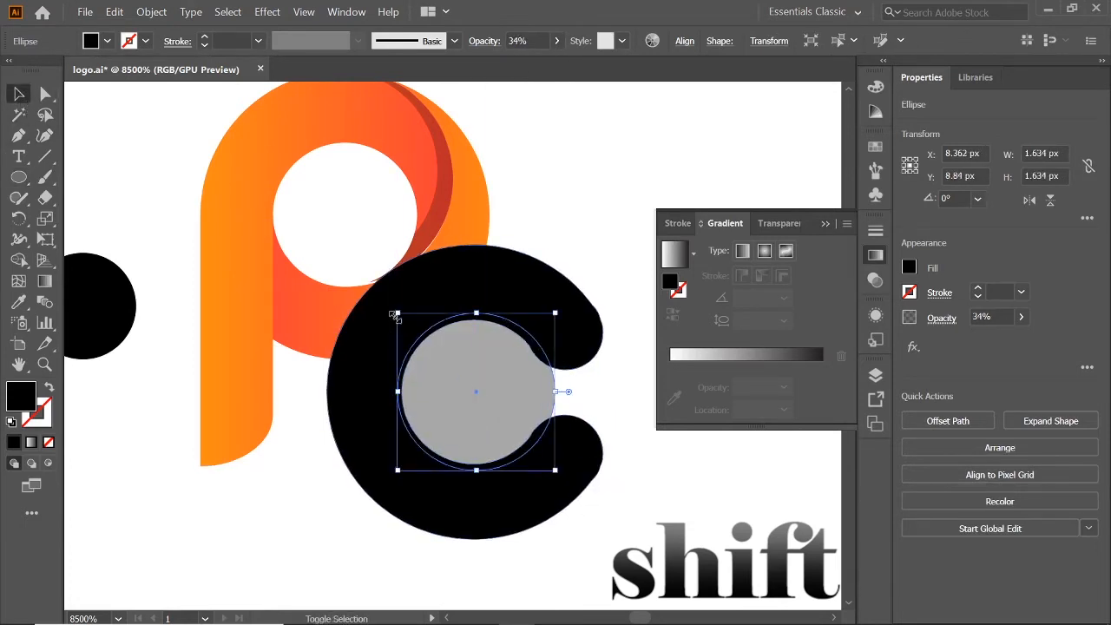
pyautogui.moveTo(395, 318); pyautogui.dragTo(401, 318)
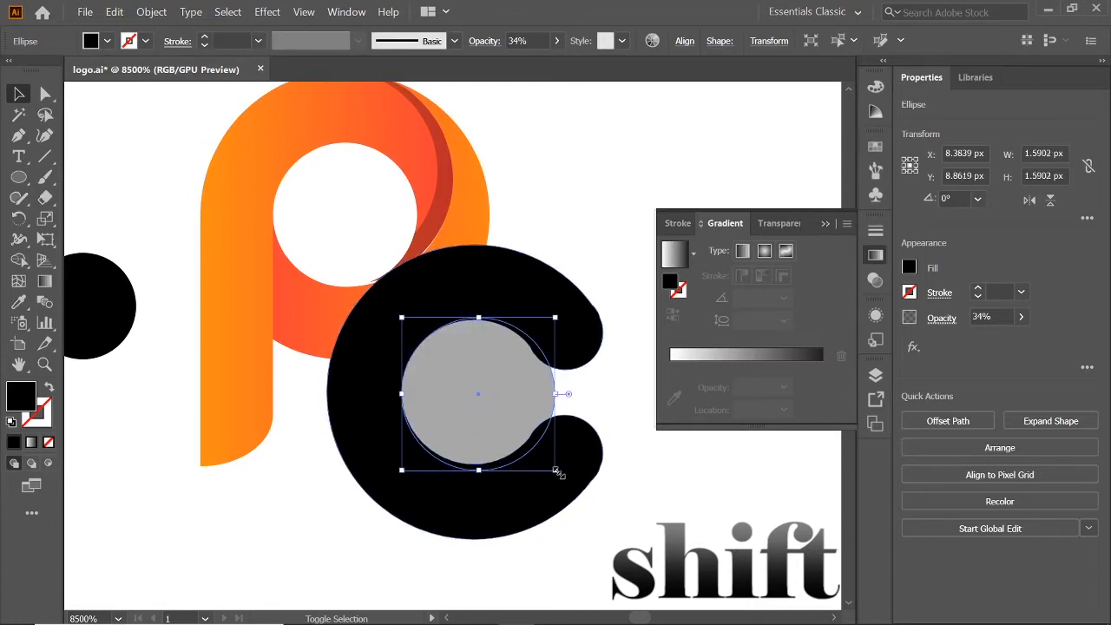
pyautogui.moveTo(558, 472); pyautogui.dragTo(548, 464)
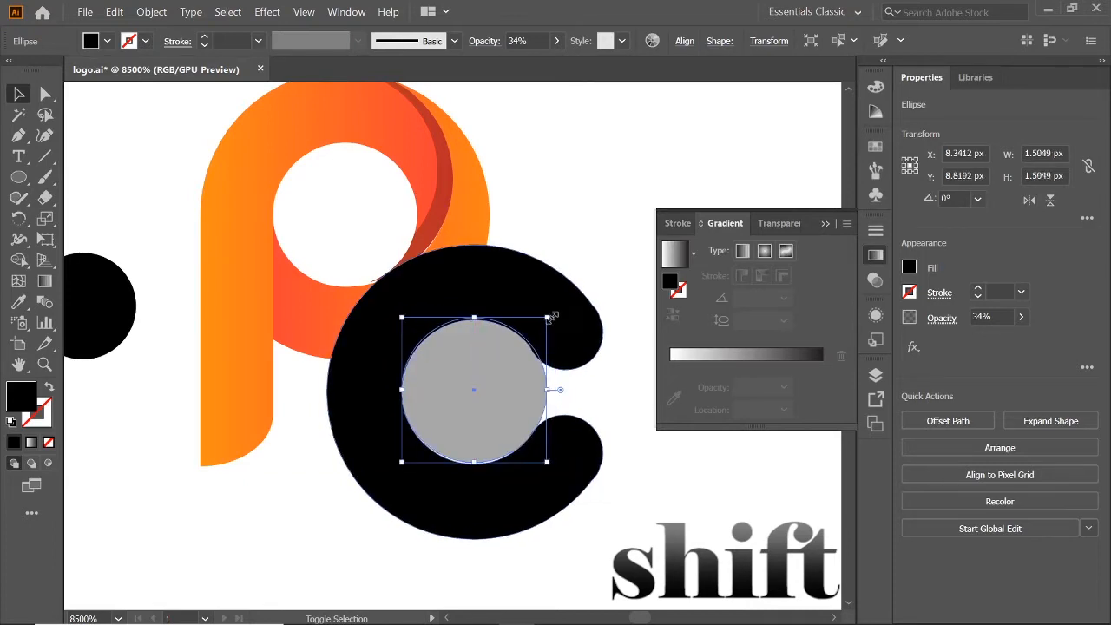
pyautogui.moveTo(550, 316); pyautogui.dragTo(545, 318)
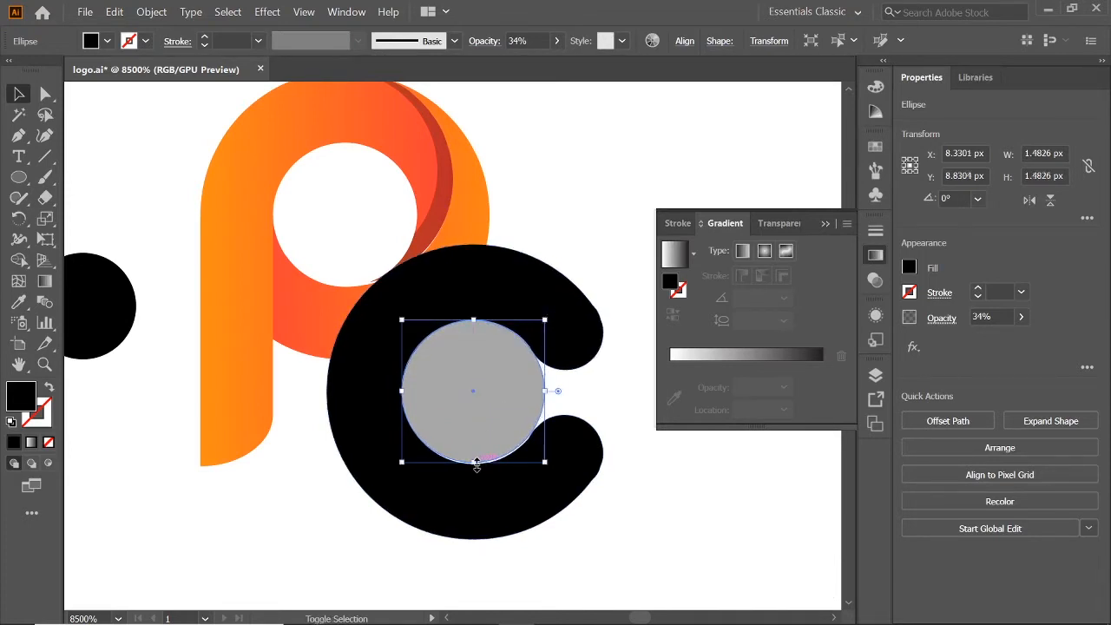
# Step: Enlarge the translucent circle to about 2.28 px, reaching the C's bottom edge, and fill it with cyan
pyautogui.moveTo(476, 464); pyautogui.dragTo(473, 540)
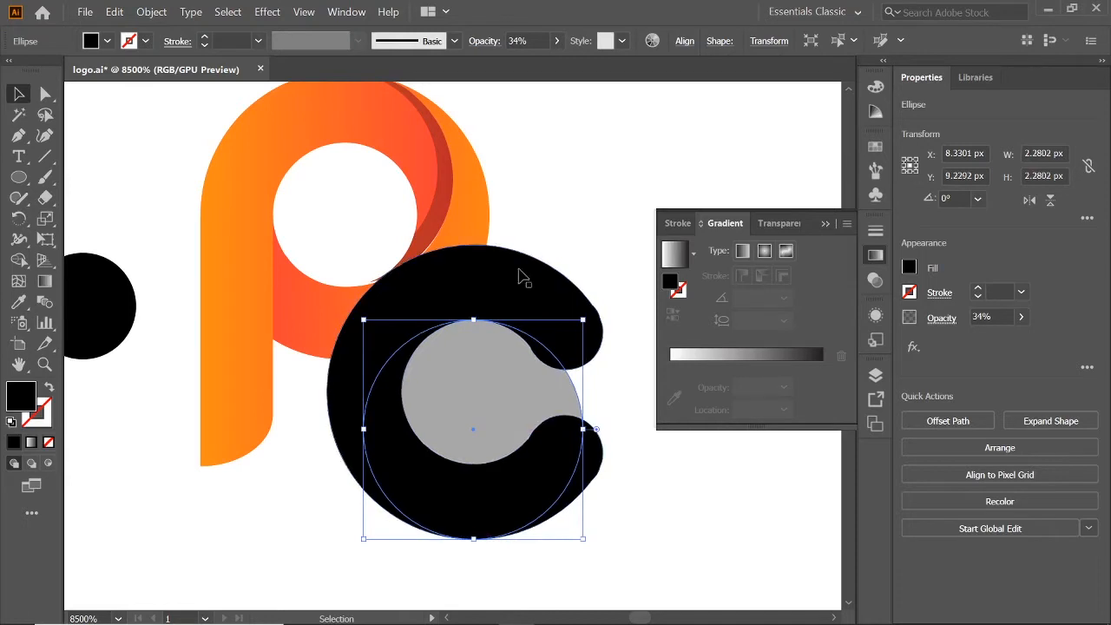
pyautogui.click(556, 41)
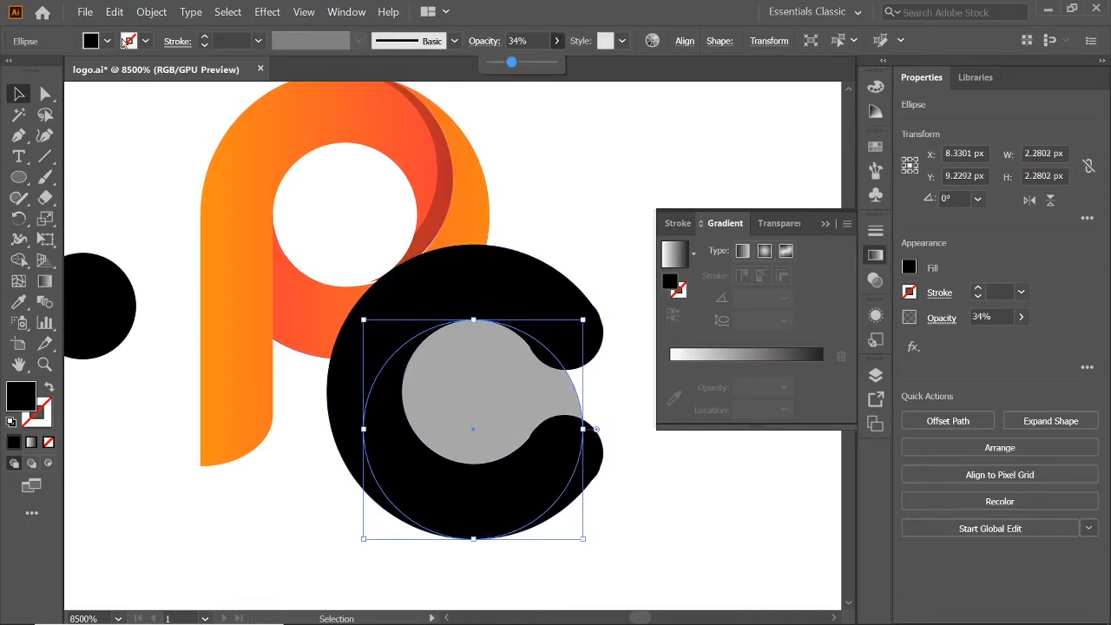
pyautogui.click(90, 42)
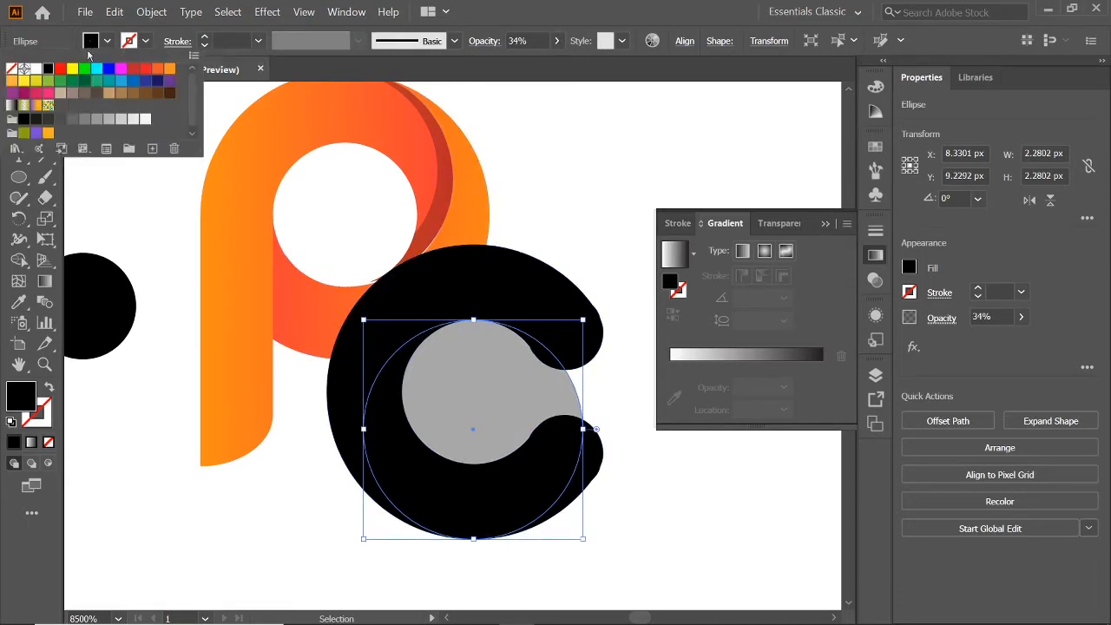
pyautogui.click(96, 69)
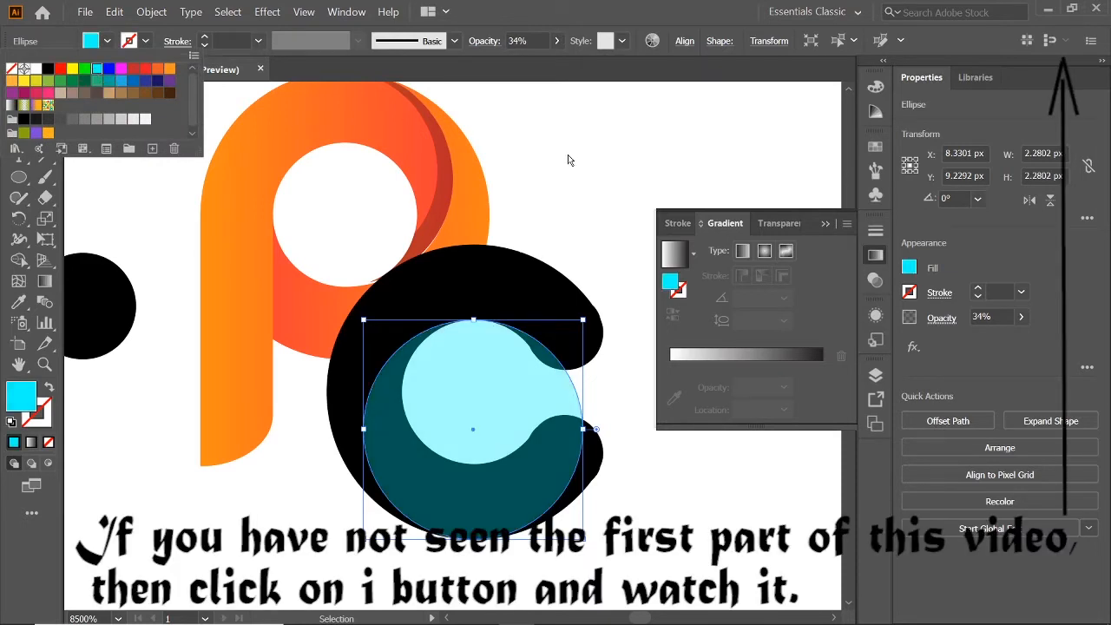
pyautogui.click(558, 54)
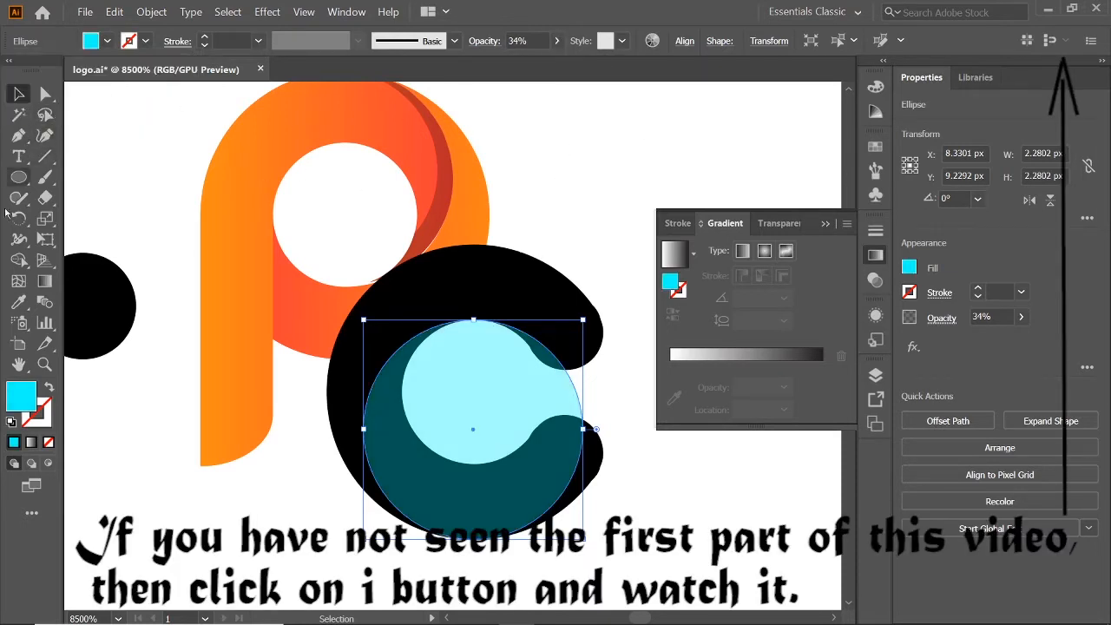
# Step: Select the P, C and cyan circle, and merge the P's lower bowl with the C's upper arm using Shape Builder
pyautogui.moveTo(571, 136); pyautogui.dragTo(373, 347)
pyautogui.click(18, 260)
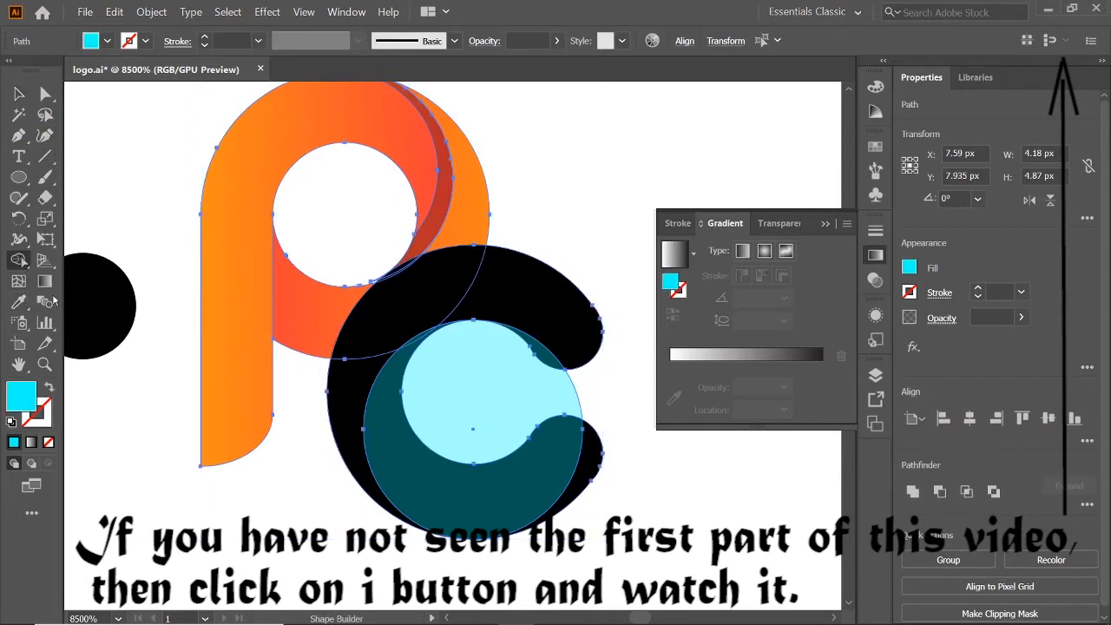
pyautogui.moveTo(295, 312); pyautogui.dragTo(517, 299)
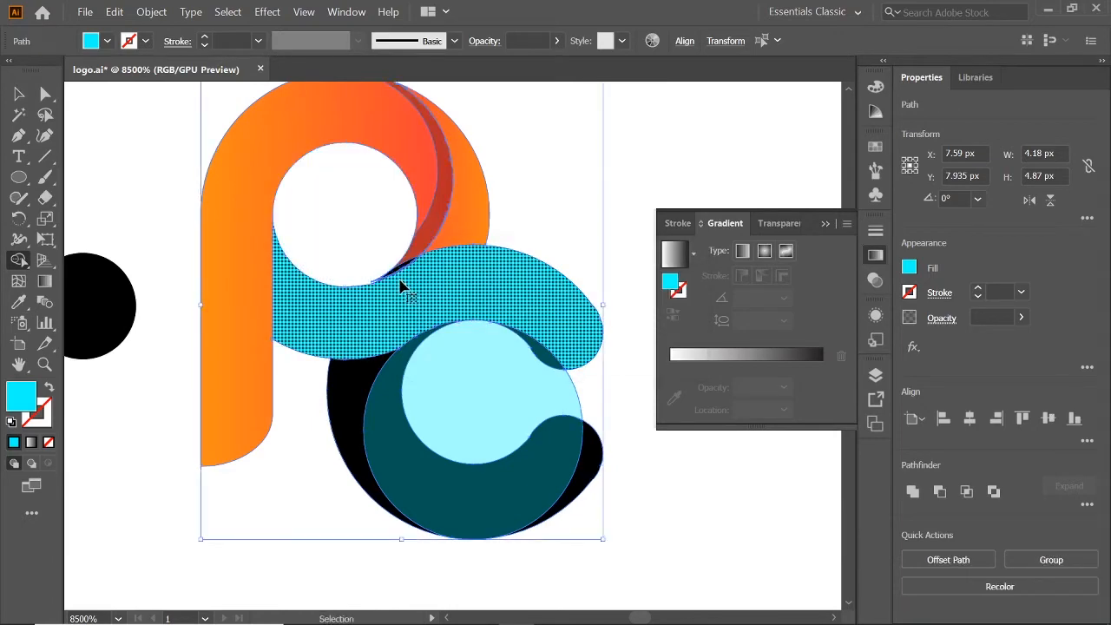
# Step: Clean up the thin leftover slivers where the merged band meets the P's inner hole
pyautogui.hotkey('ctrl', '+')
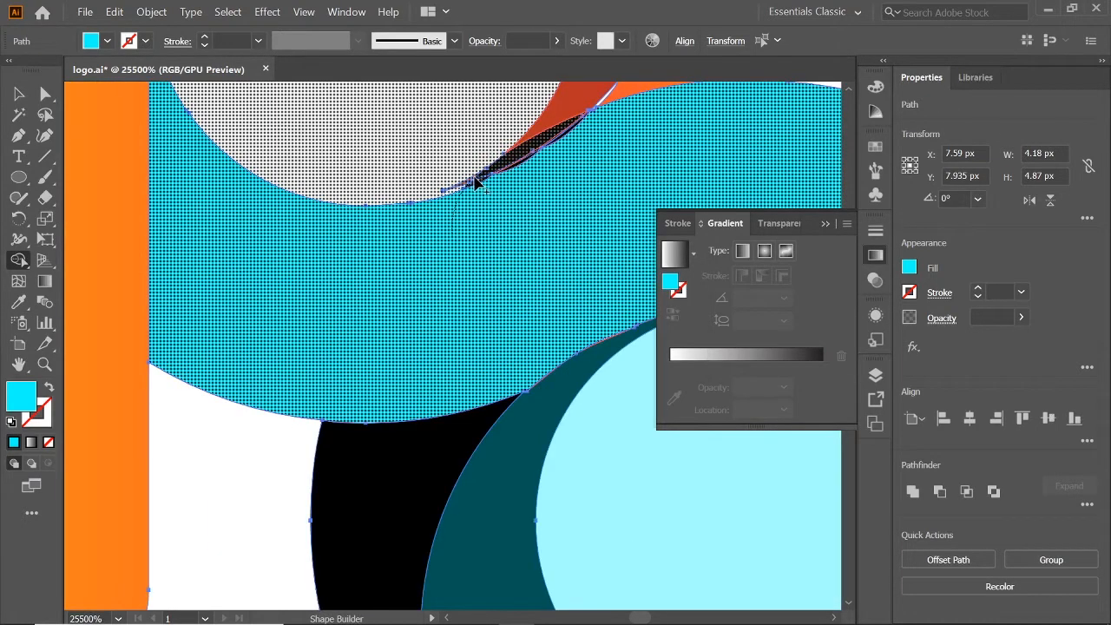
pyautogui.moveTo(536, 149); pyautogui.dragTo(526, 166)
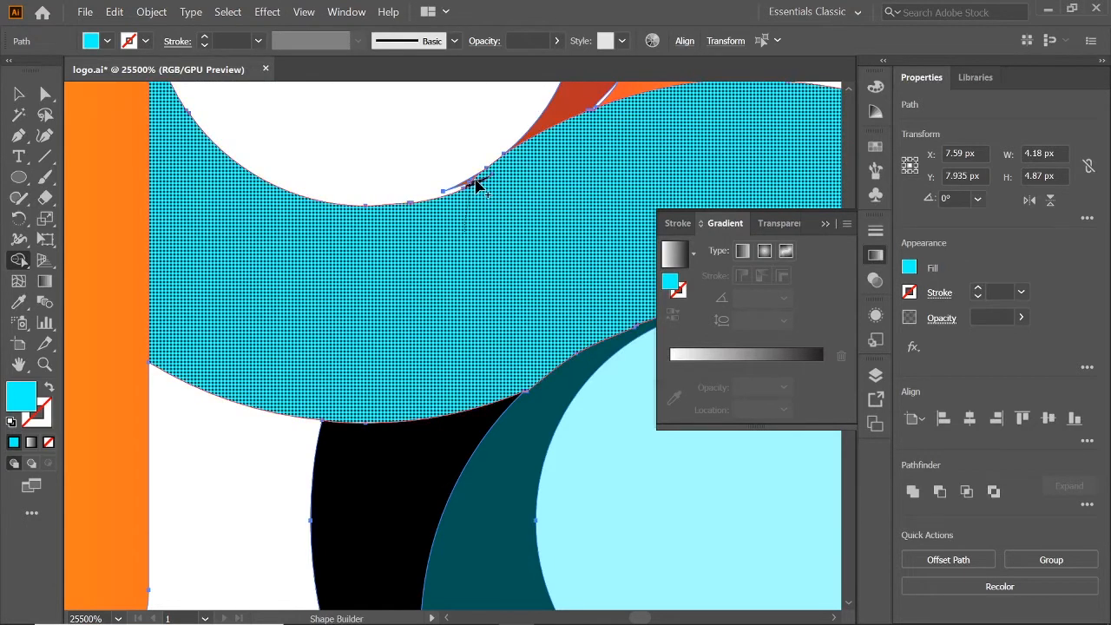
pyautogui.click(475, 184)
# Step: Delete the pale cyan region filling the C's hole and opening with Shape Builder
pyautogui.moveTo(588, 226); pyautogui.dragTo(347, 35)
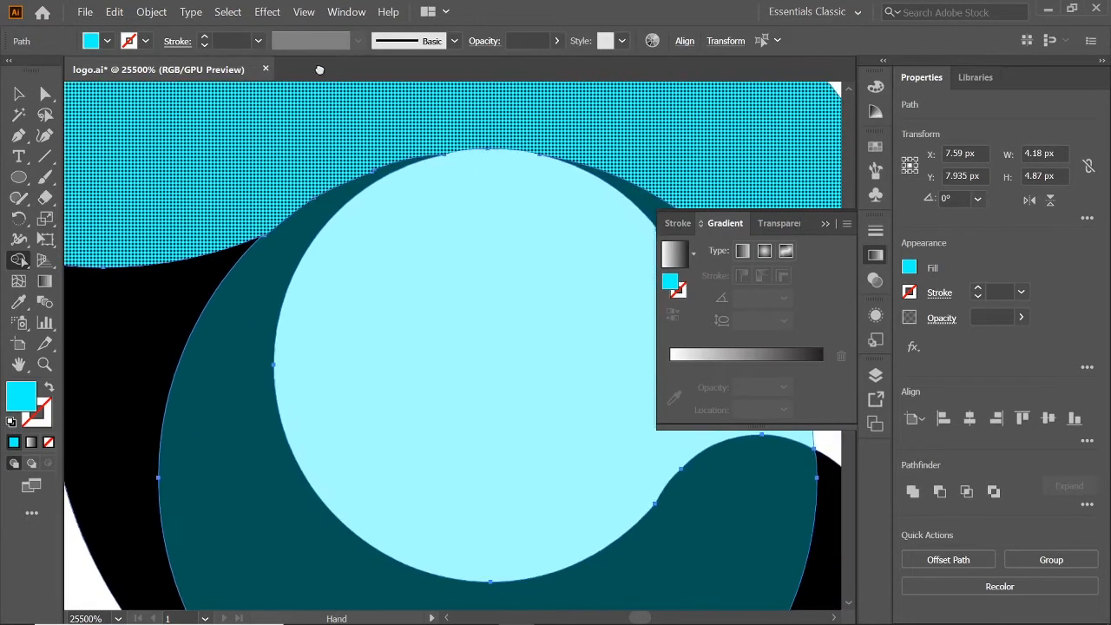
pyautogui.moveTo(394, 266); pyautogui.dragTo(391, 345)
pyautogui.hotkey('ctrl', '-')
pyautogui.hotkey('ctrl', '-')
pyautogui.hotkey('ctrl', '-')
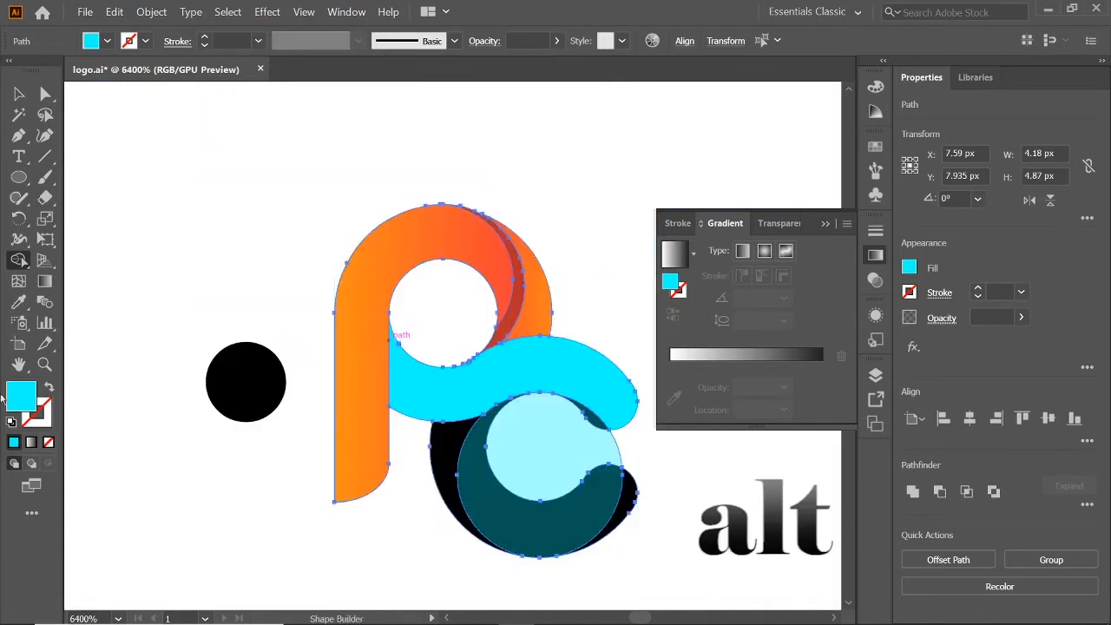
pyautogui.keyDown('alt'); pyautogui.click(558, 458); pyautogui.keyUp('alt')
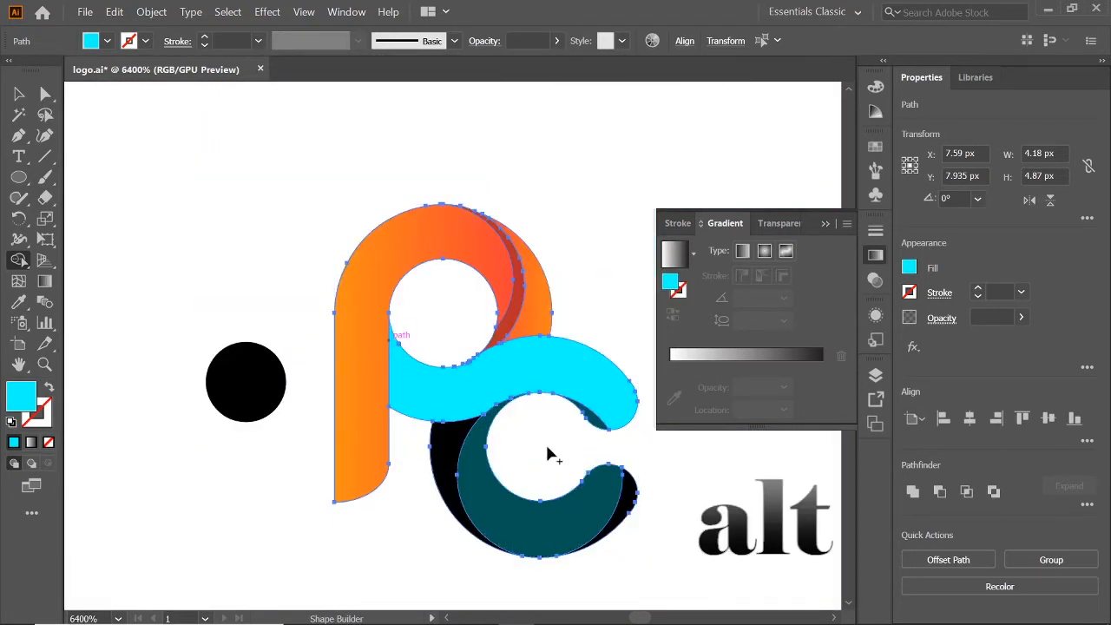
# Step: Set the opacity of the C's lower cyan crescent to 100%
pyautogui.click(19, 94)
pyautogui.click(533, 525)
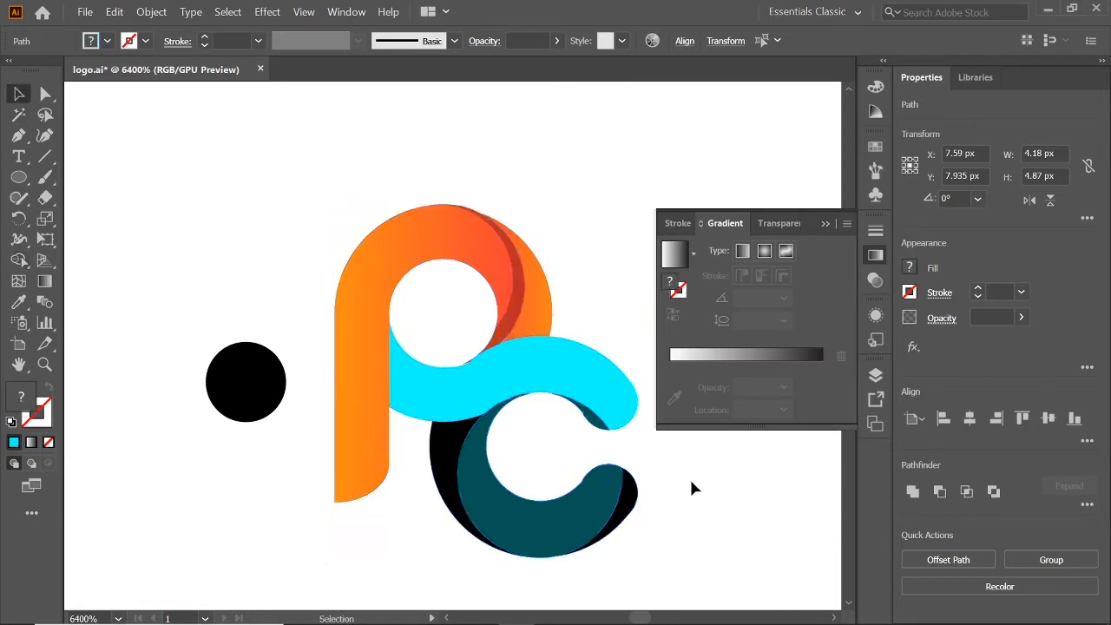
pyautogui.moveTo(558, 42); pyautogui.dragTo(582, 61)
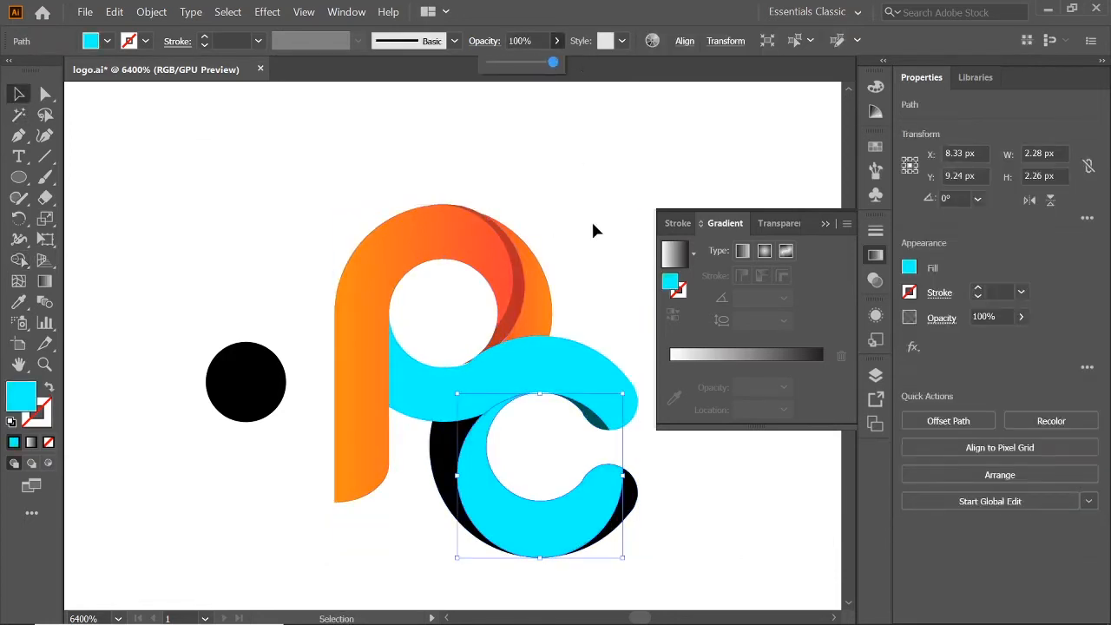
# Step: Fill the merged cyan band with a linear gradient, sampling the P's orange for the start stop and its red-orange for the end stop
pyautogui.click(527, 355)
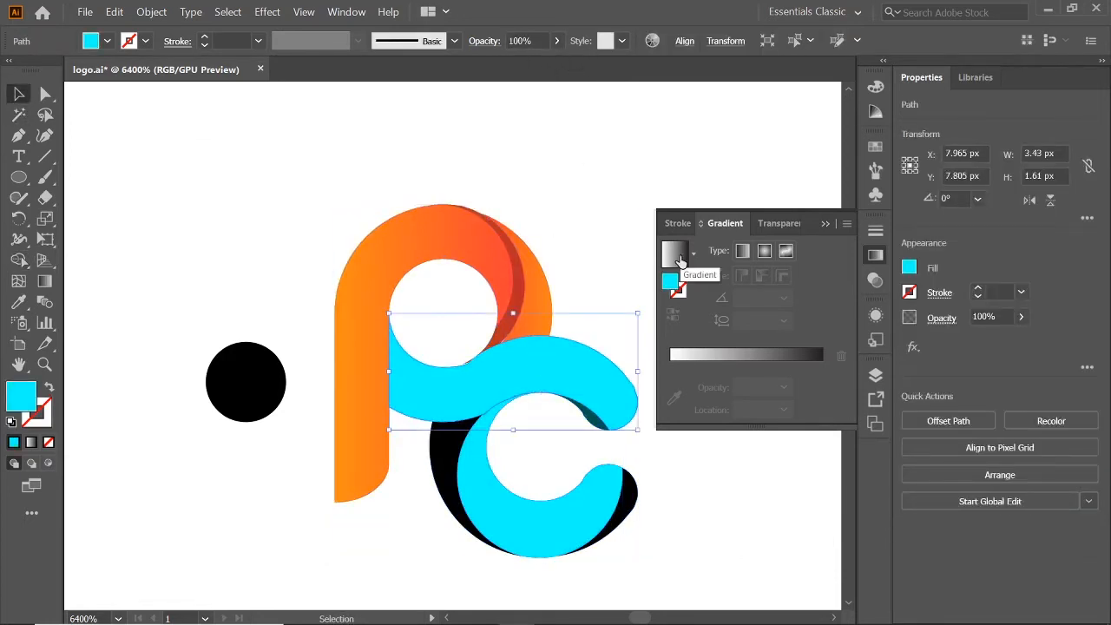
pyautogui.click(674, 253)
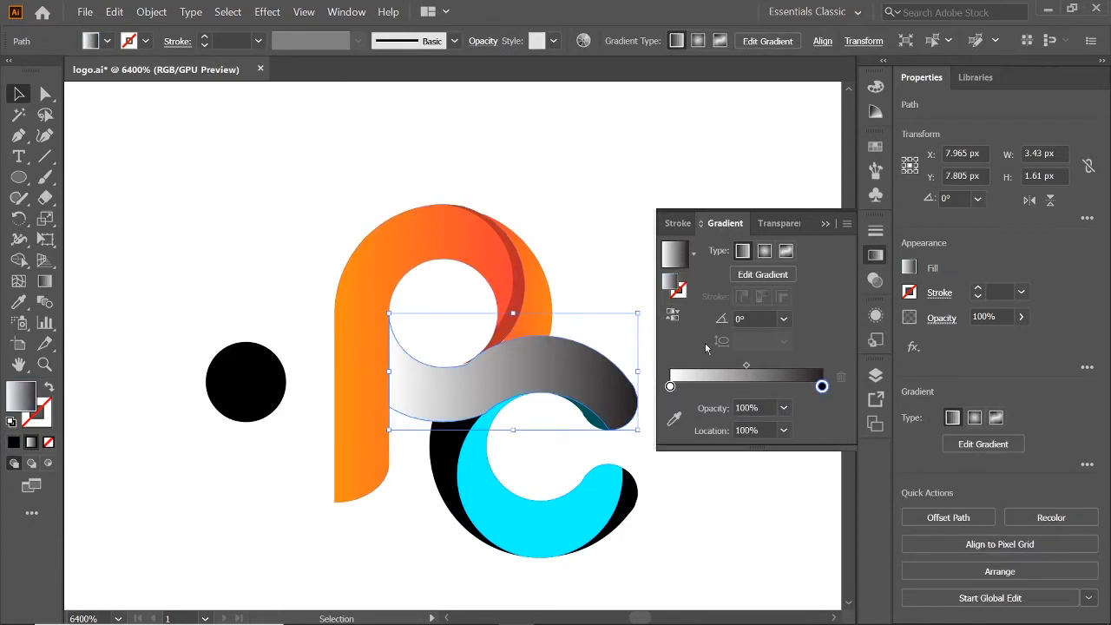
pyautogui.click(674, 419)
pyautogui.click(511, 282)
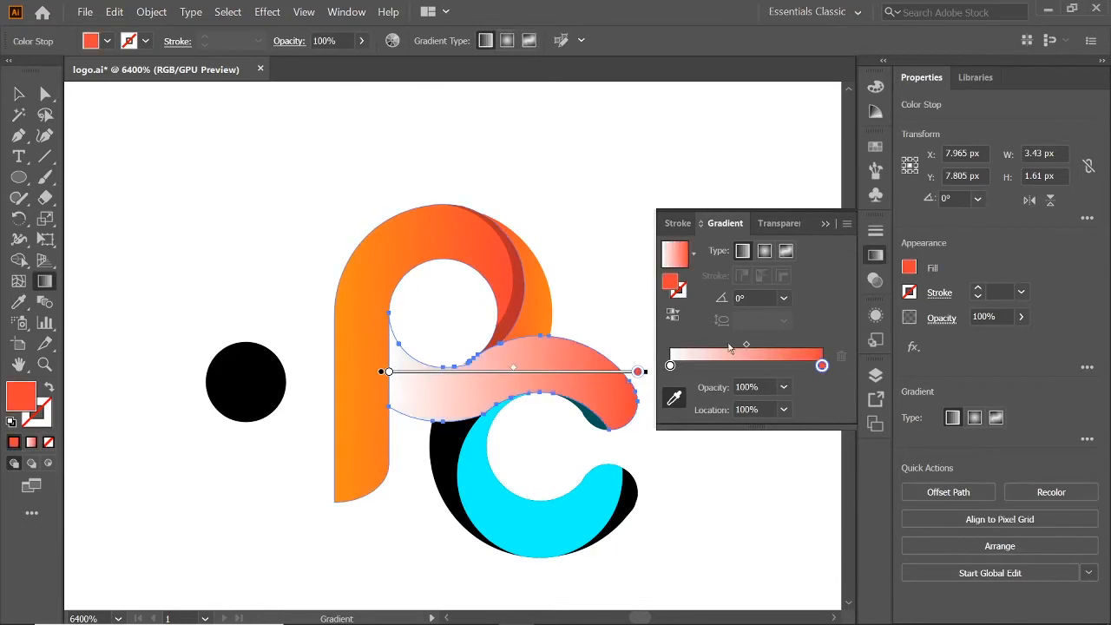
pyautogui.click(670, 366)
pyautogui.click(352, 463)
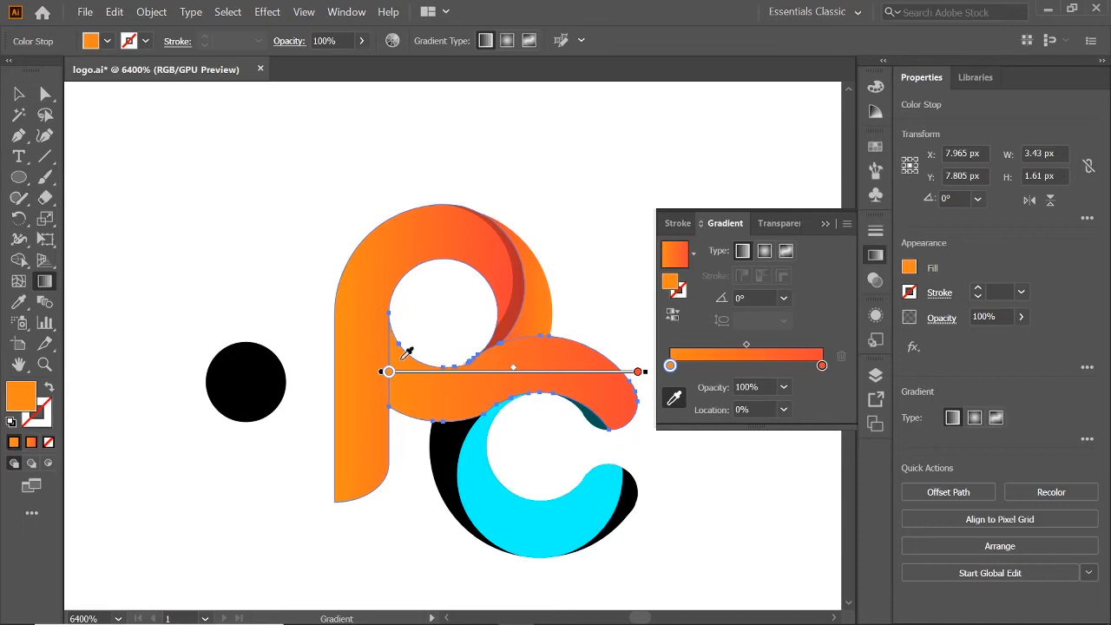
# Step: Apply the same orange to red-orange gradient to the C's lower cyan crescent
pyautogui.click(18, 93)
pyautogui.click(574, 532)
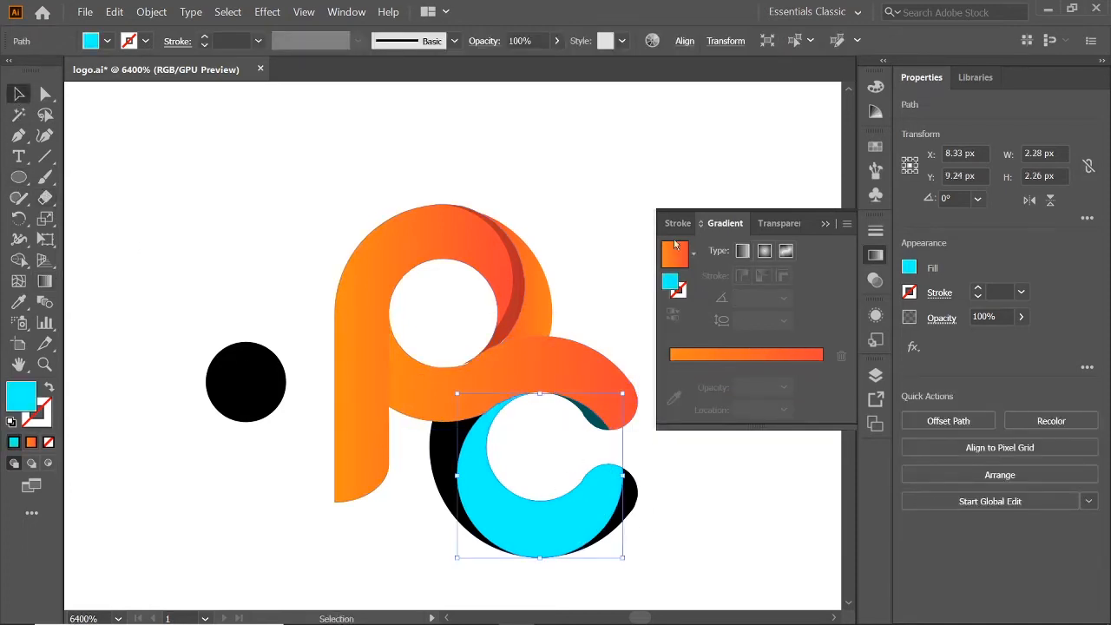
pyautogui.click(675, 254)
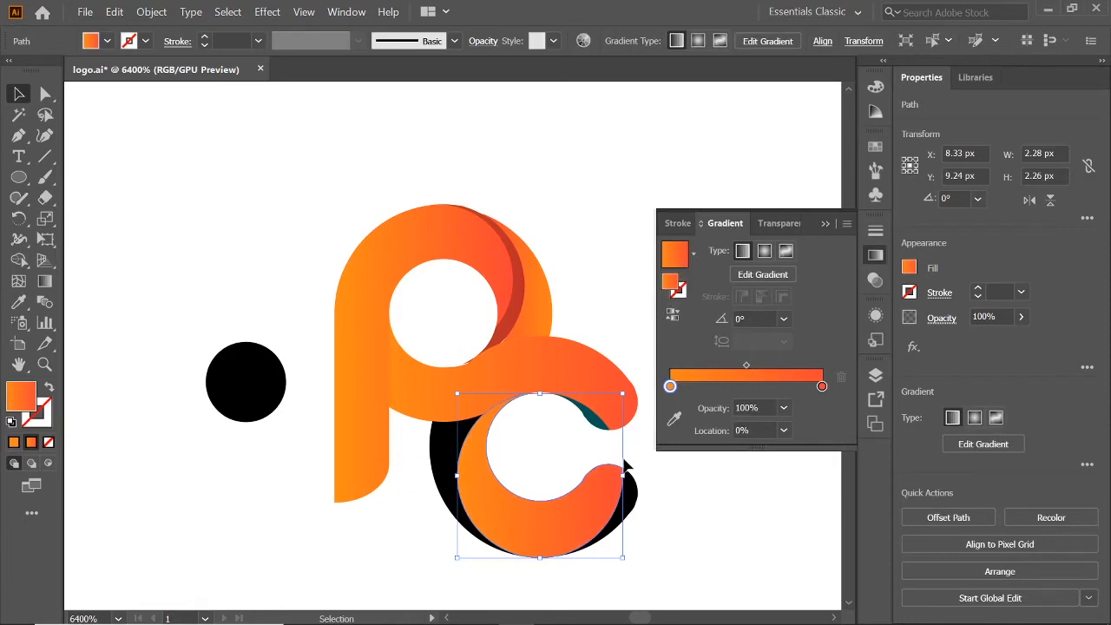
# Step: Redirect the lower crescent's gradient downward at about -81° so the red-orange falls along its bottom curve
pyautogui.press('g')
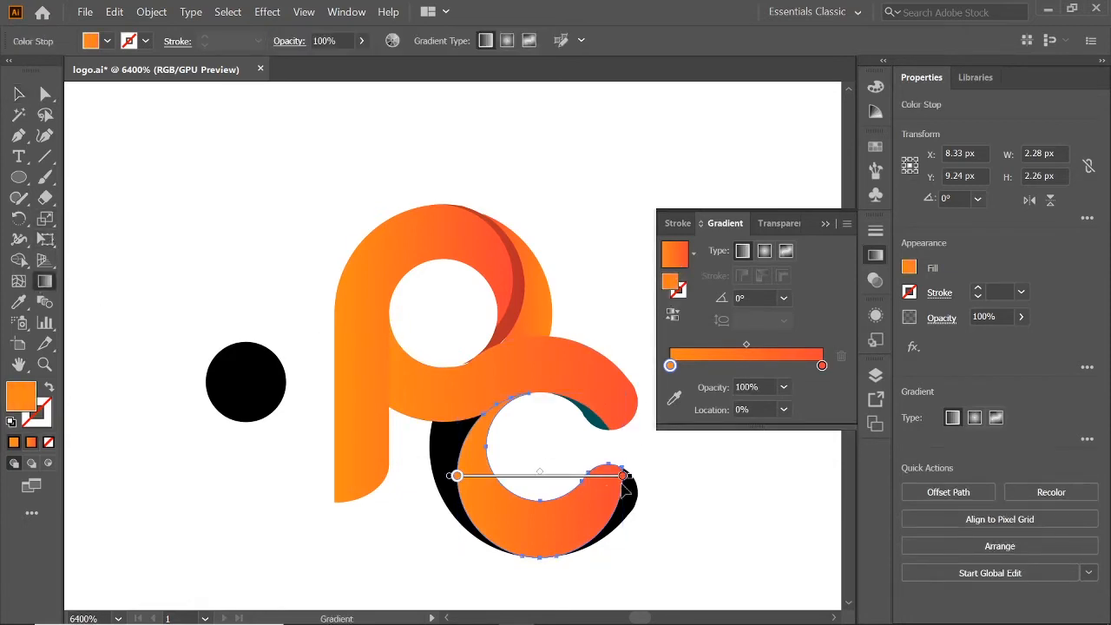
pyautogui.moveTo(636, 476)
pyautogui.mouseDown()
pyautogui.moveTo(633, 506)
pyautogui.moveTo(576, 565)
pyautogui.moveTo(578, 471)
pyautogui.moveTo(637, 521)
pyautogui.moveTo(606, 577)
pyautogui.moveTo(613, 556)
pyautogui.mouseUp()
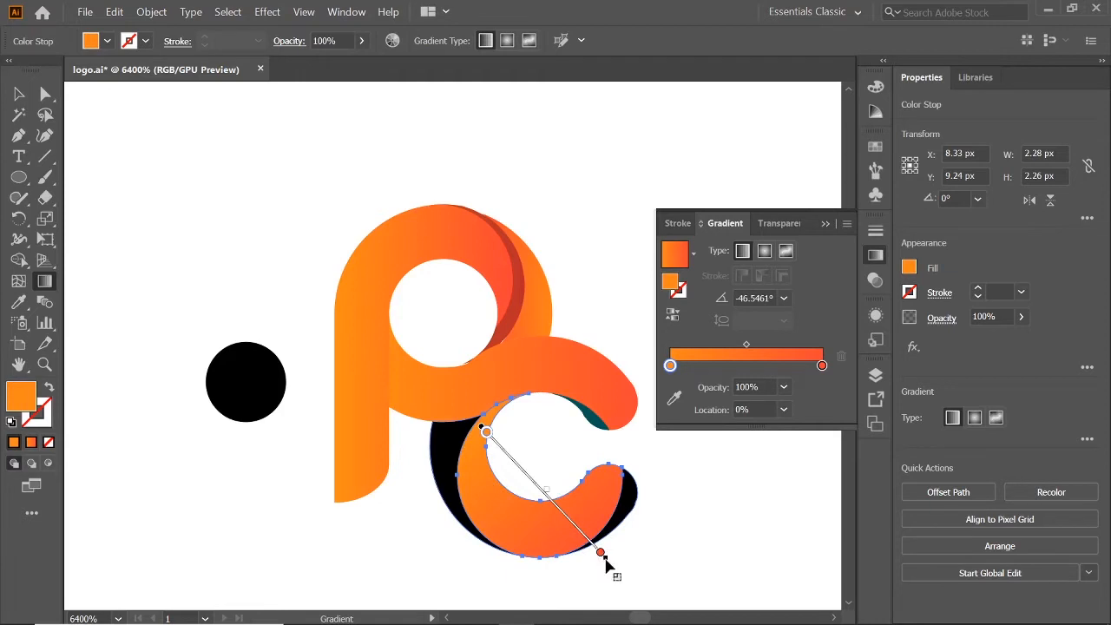
pyautogui.moveTo(610, 563); pyautogui.dragTo(512, 590)
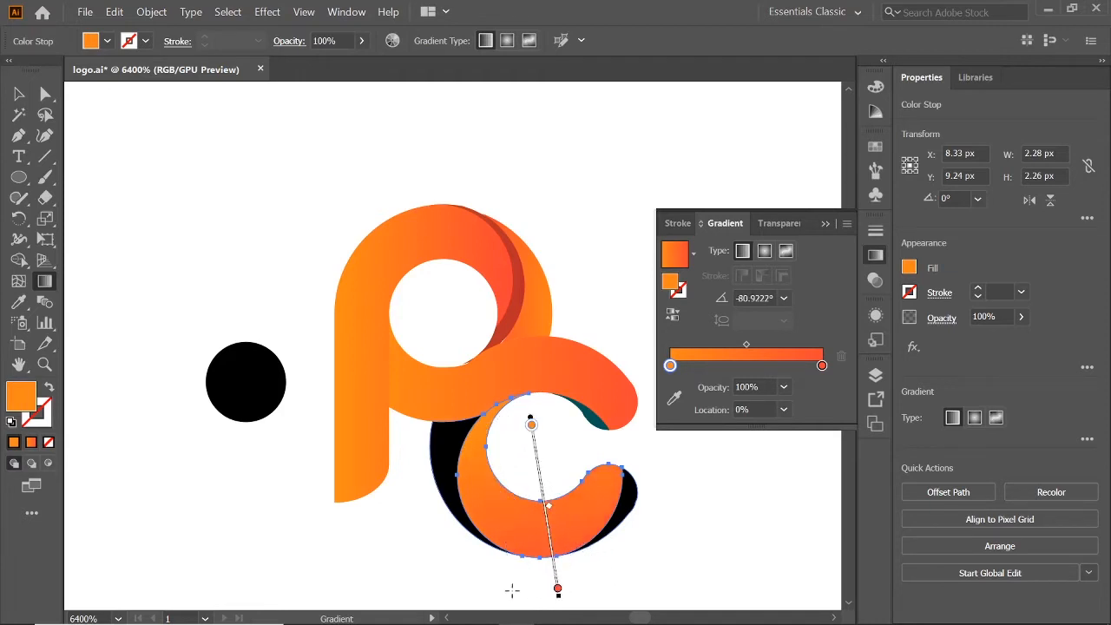
pyautogui.moveTo(538, 470)
pyautogui.mouseDown()
pyautogui.moveTo(519, 442)
pyautogui.moveTo(533, 439)
pyautogui.mouseUp()
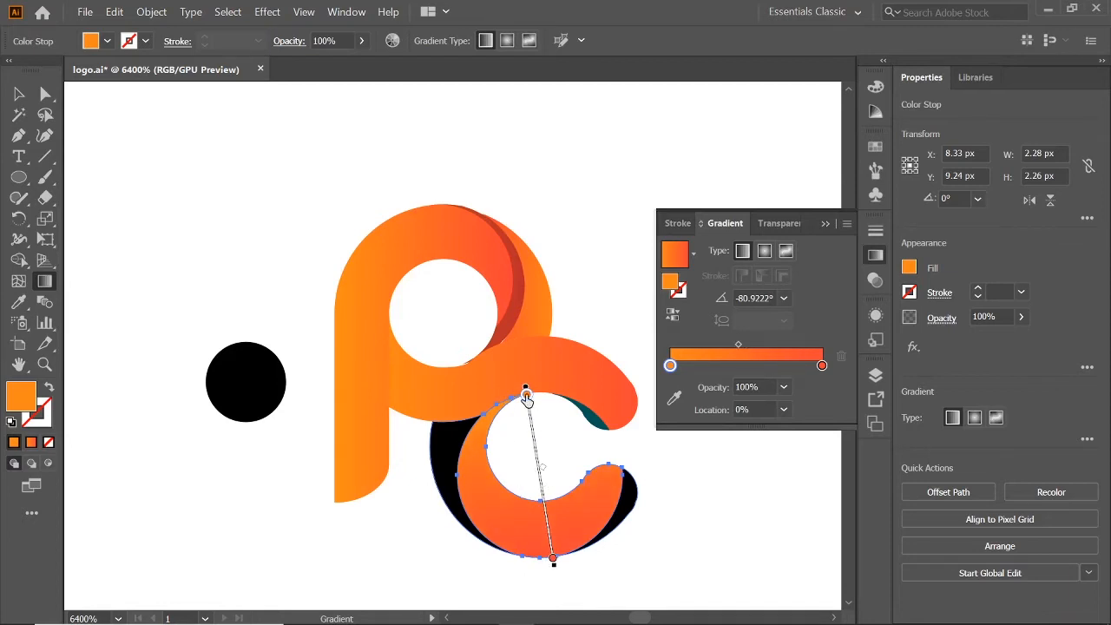
pyautogui.moveTo(526, 395); pyautogui.dragTo(545, 505)
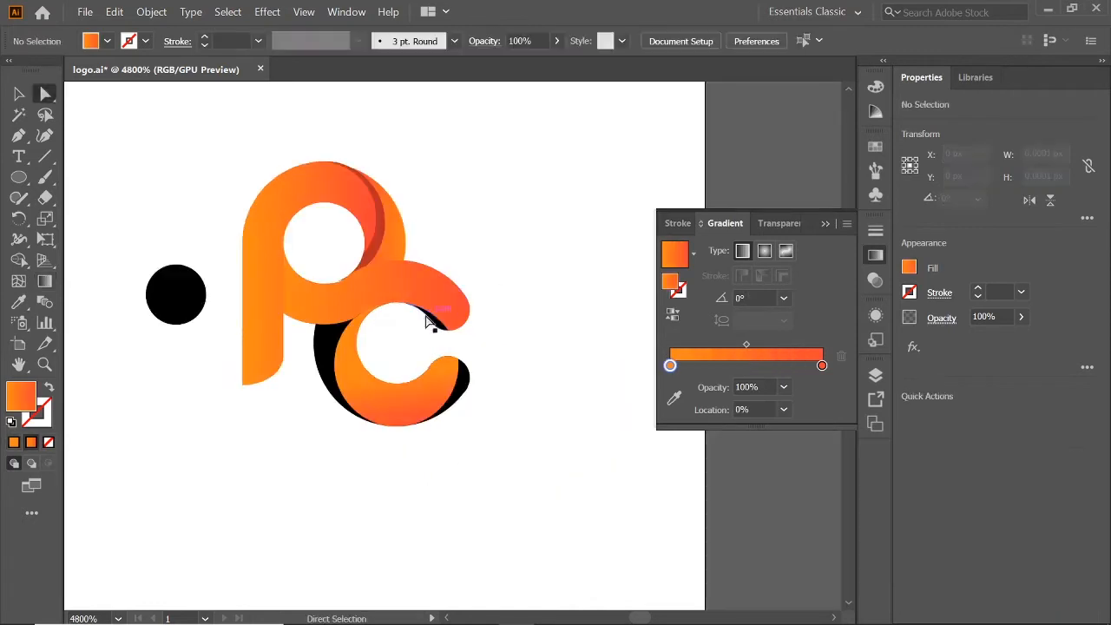
# Step: Select the merged band, move its red-orange gradient stop inward, and add an orange stop just before it
pyautogui.click(441, 306)
pyautogui.moveTo(822, 387); pyautogui.dragTo(777, 387)
pyautogui.click(740, 387)
# Step: Colour the band's starting gradient stop black by sampling the black part of the C
pyautogui.click(670, 387)
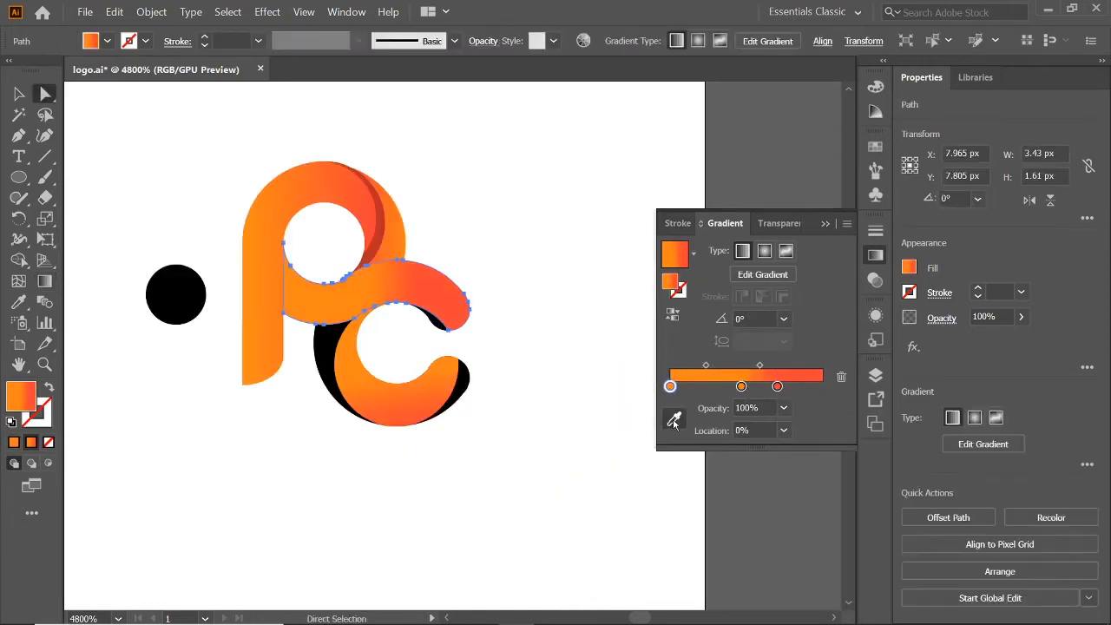
pyautogui.click(674, 418)
pyautogui.click(463, 380)
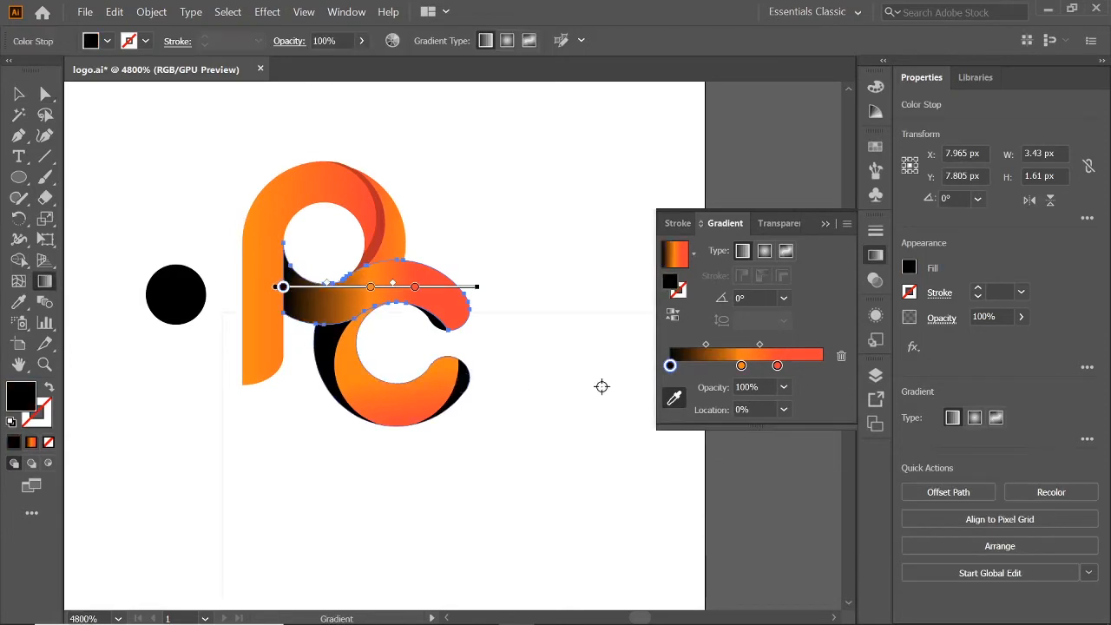
# Step: Shift the starting black stop to about 2.9% and add an end stop at about 90% coloured with the C's sampled black
pyautogui.click(820, 365)
pyautogui.click(674, 364)
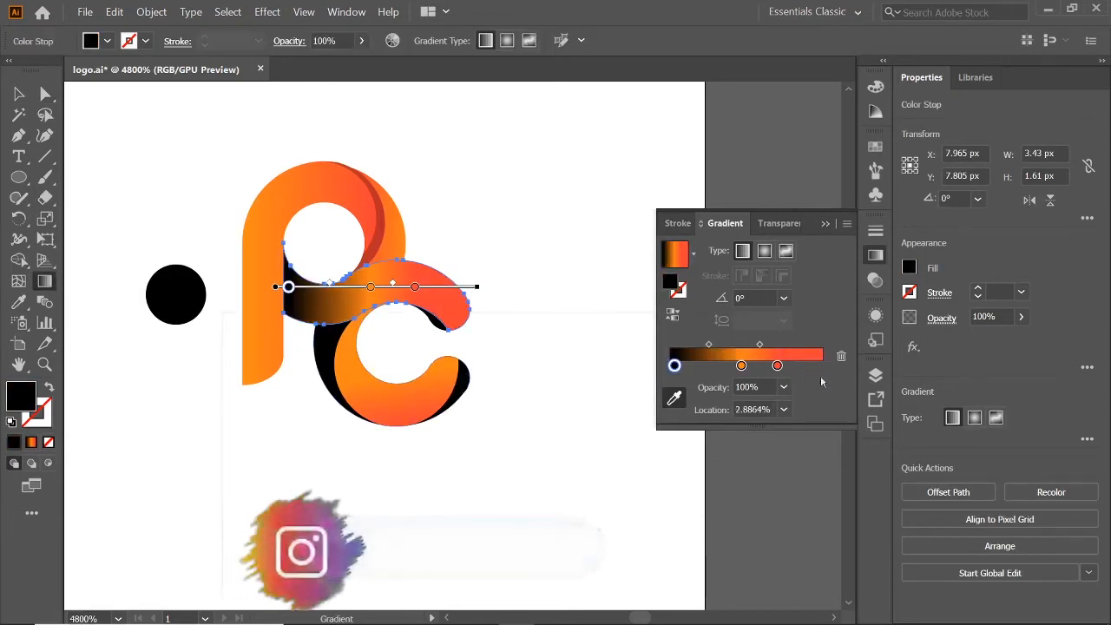
pyautogui.click(806, 365)
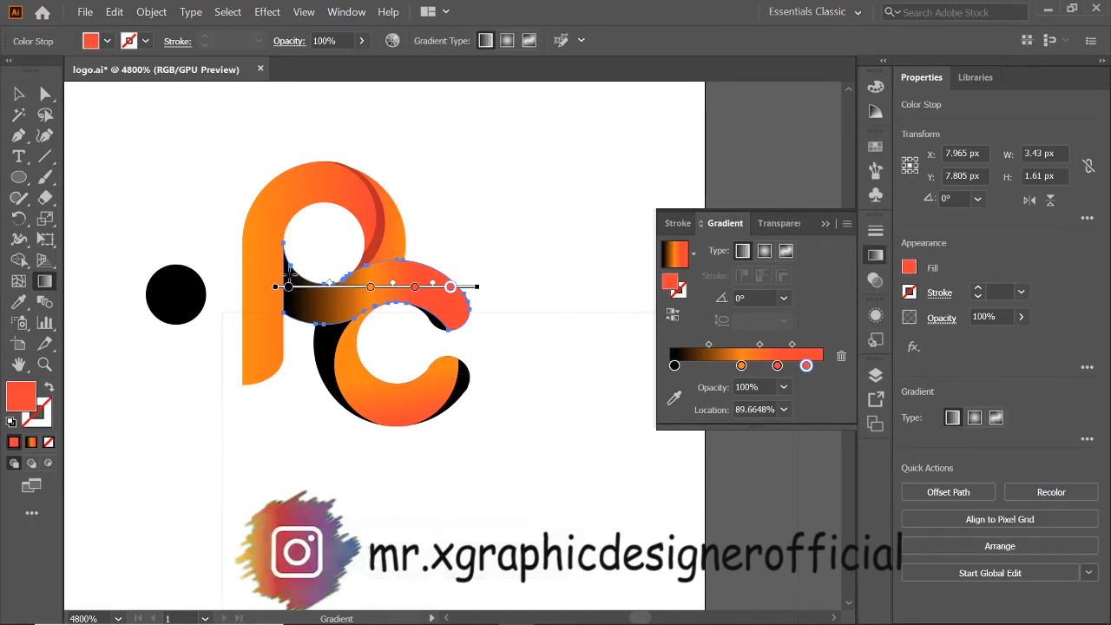
pyautogui.click(673, 398)
pyautogui.click(464, 375)
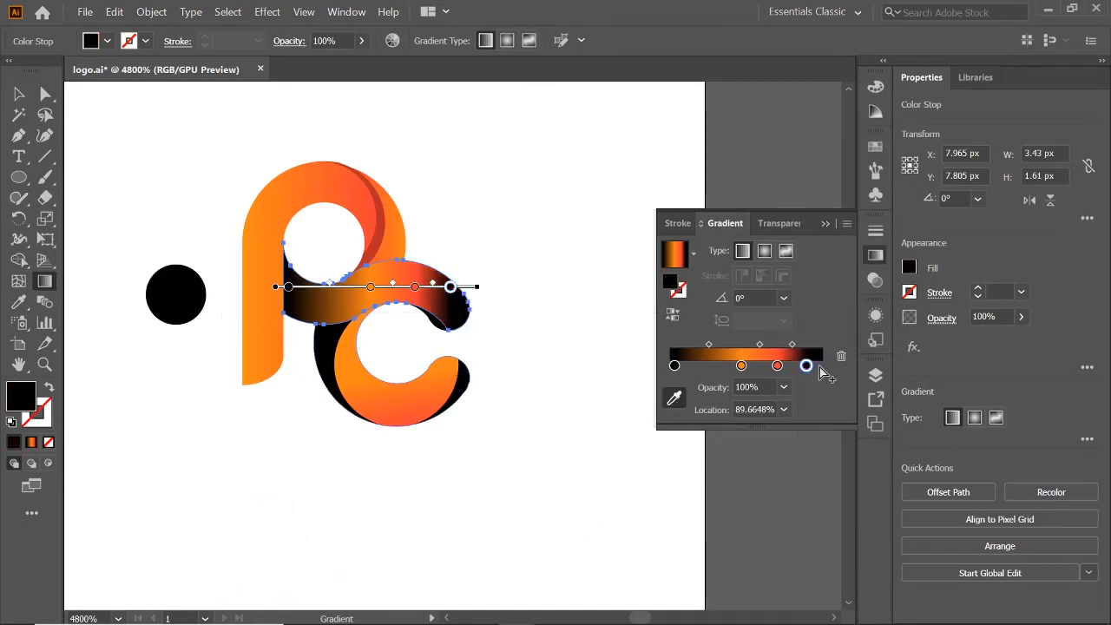
# Step: Spread the band's gradient stops, placing the end black at 100%, the red-orange at about 68% and the orange at about 36%
pyautogui.moveTo(806, 365); pyautogui.dragTo(821, 364)
pyautogui.moveTo(740, 366)
pyautogui.mouseDown()
pyautogui.moveTo(717, 368)
pyautogui.moveTo(754, 368)
pyautogui.moveTo(732, 368)
pyautogui.mouseUp()
pyautogui.moveTo(764, 365); pyautogui.dragTo(774, 365)
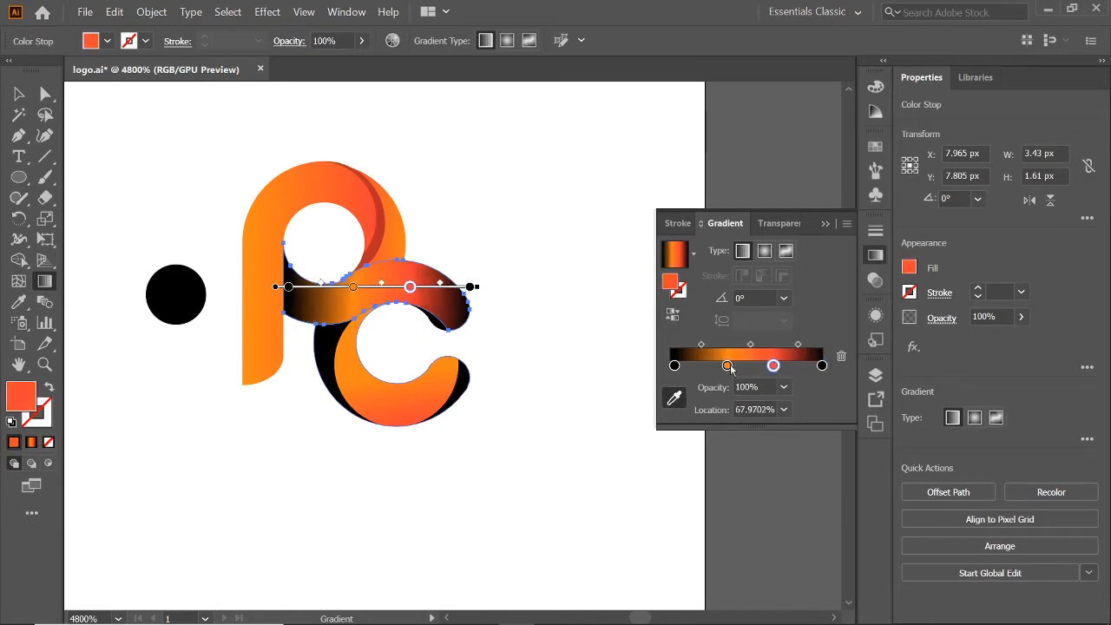
pyautogui.click(726, 366)
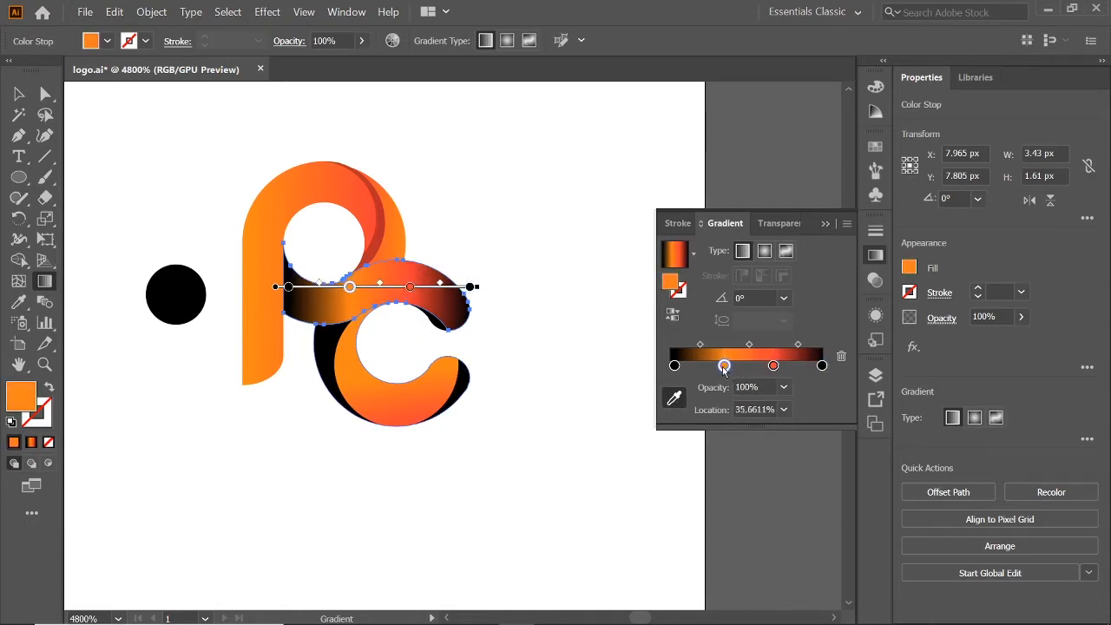
# Step: Recolour the band's starting black stop to dark grey 1E1919 and select the black end stop
pyautogui.click(674, 365)
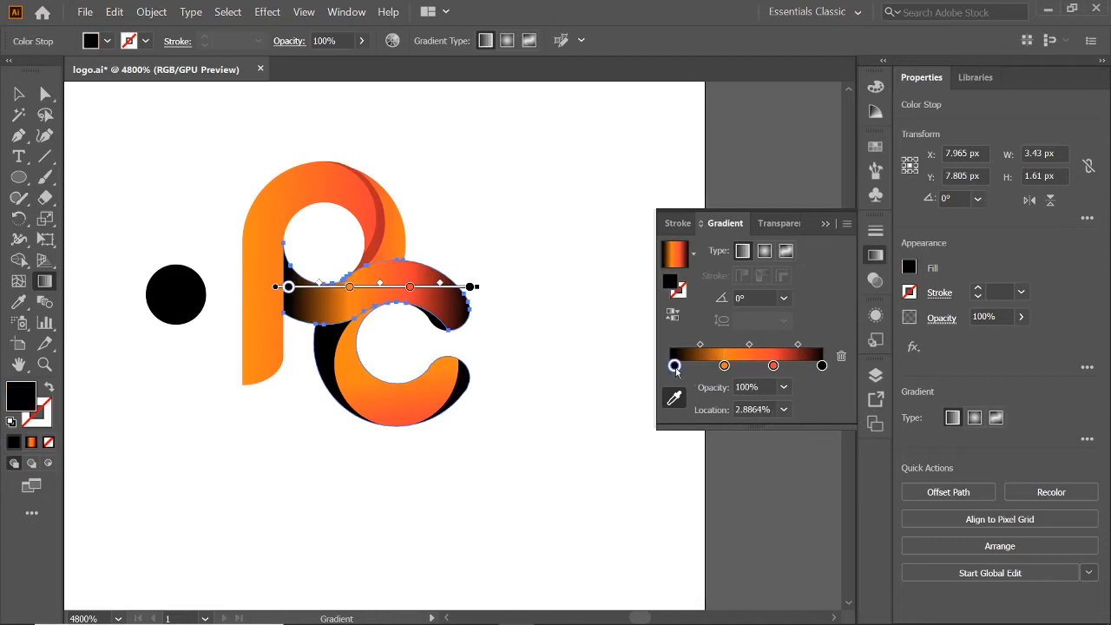
pyautogui.doubleClick(669, 284)
pyautogui.moveTo(378, 379); pyautogui.dragTo(363, 396)
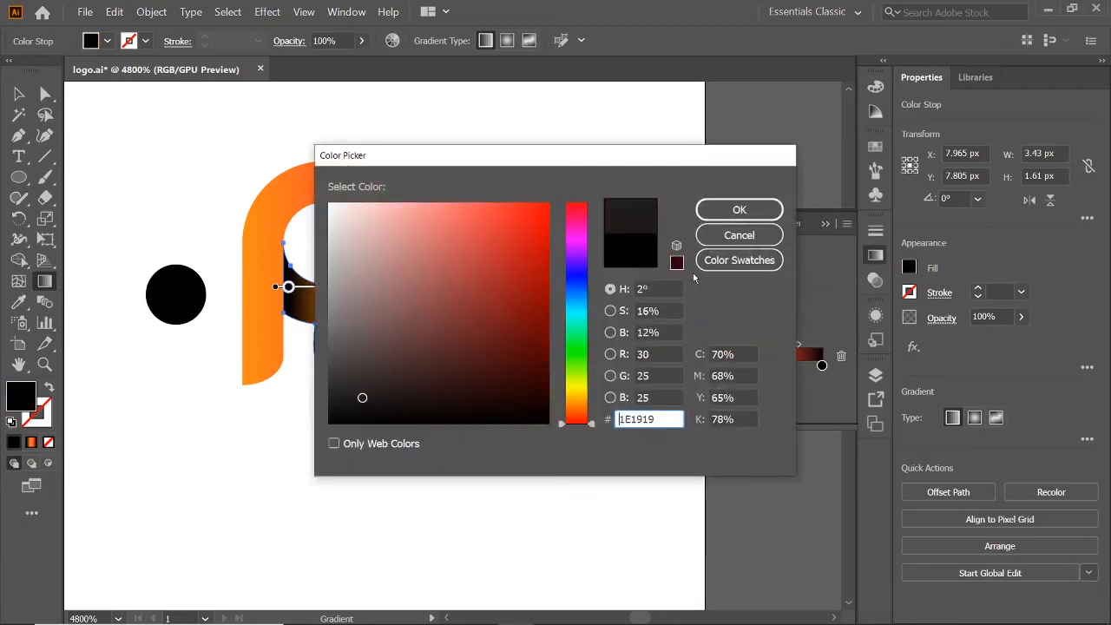
pyautogui.click(736, 211)
pyautogui.click(822, 365)
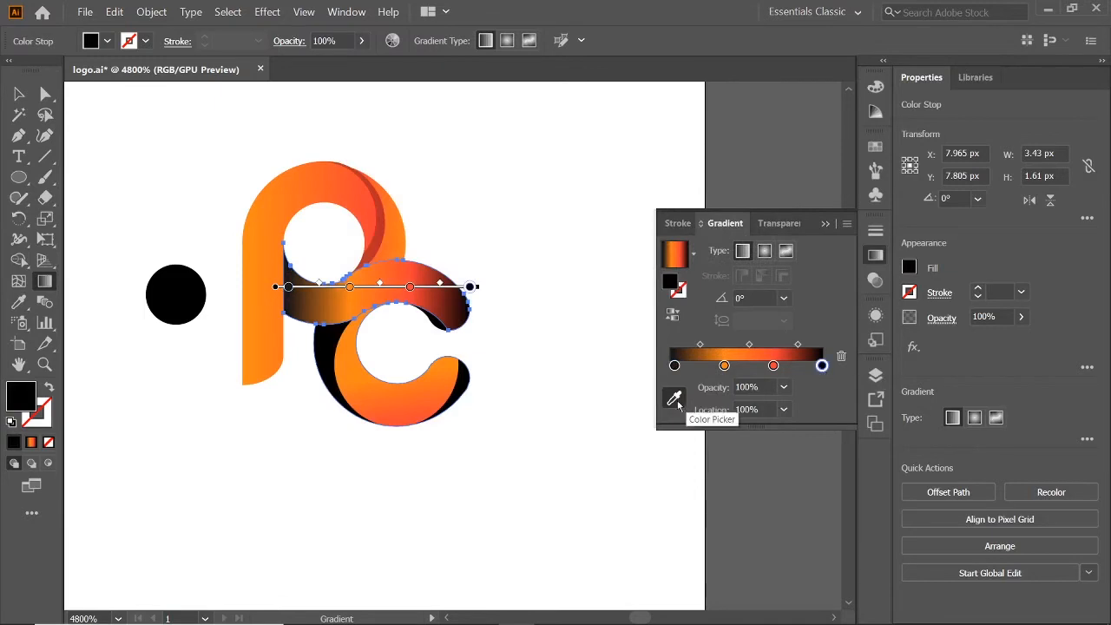
# Step: Recolour the band's end gradient stop with the dark grey sampled from its inner shadow, and select the C's lower black shape
pyautogui.click(673, 398)
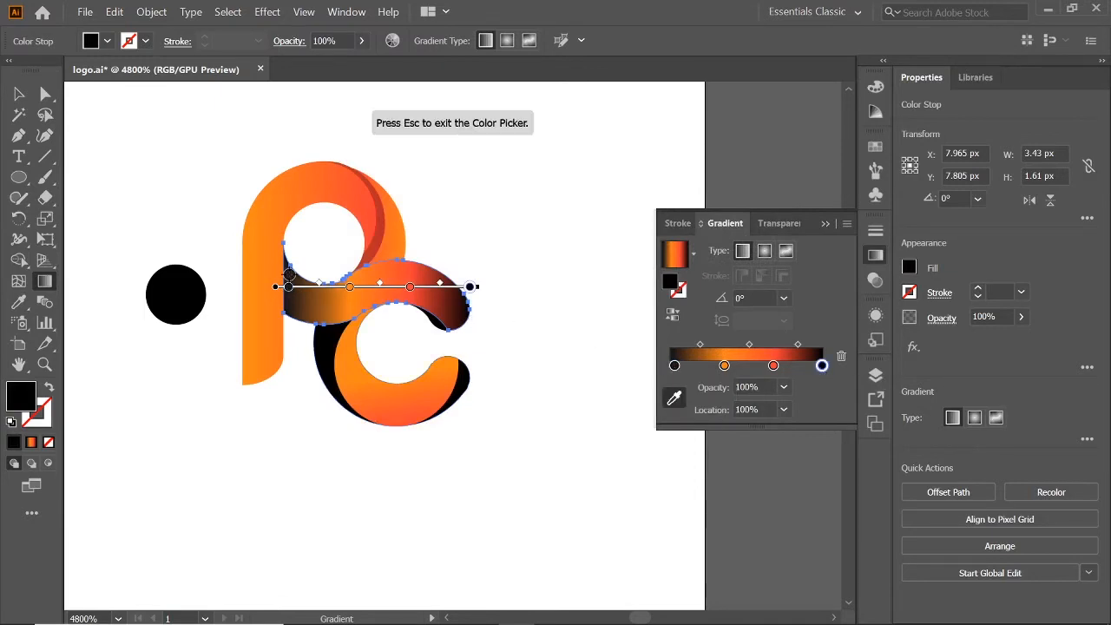
pyautogui.click(290, 279)
pyautogui.click(567, 403)
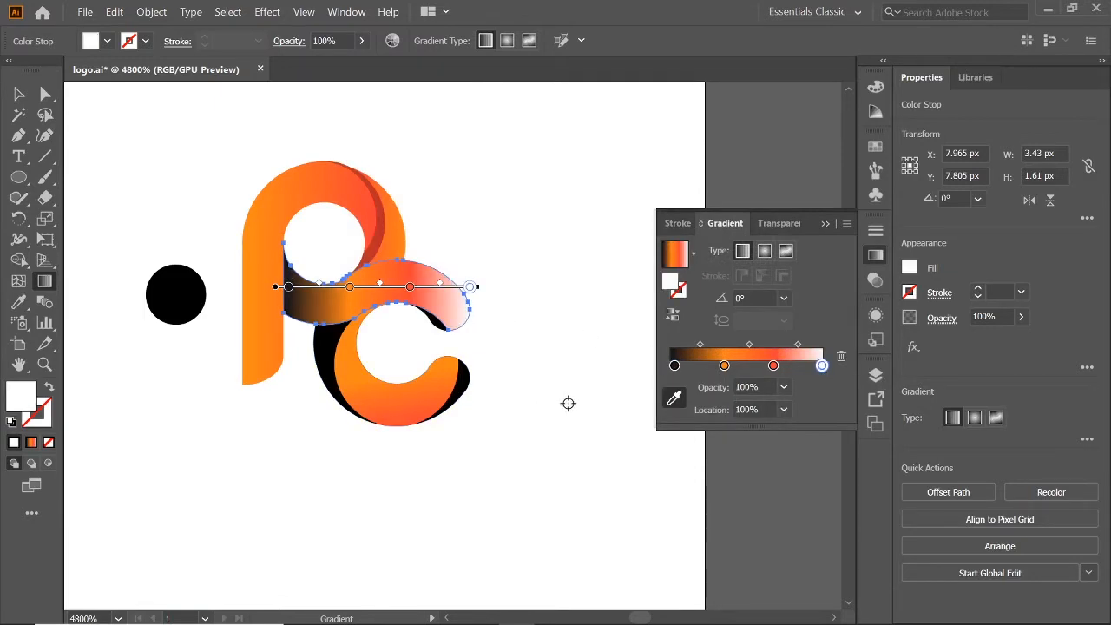
pyautogui.click(289, 274)
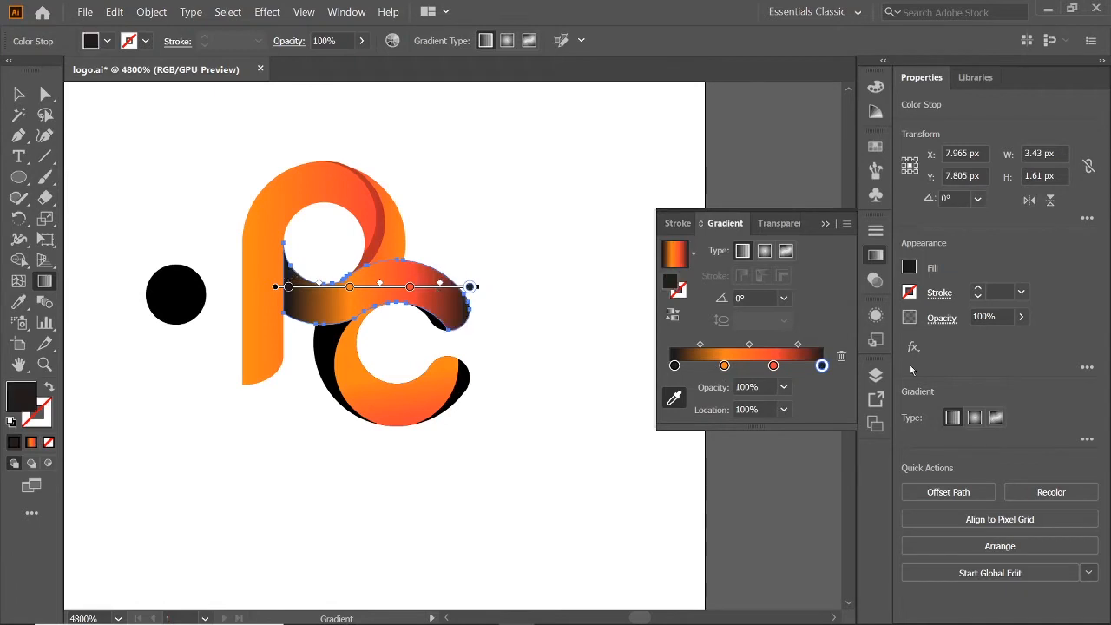
pyautogui.click(19, 94)
pyautogui.click(468, 389)
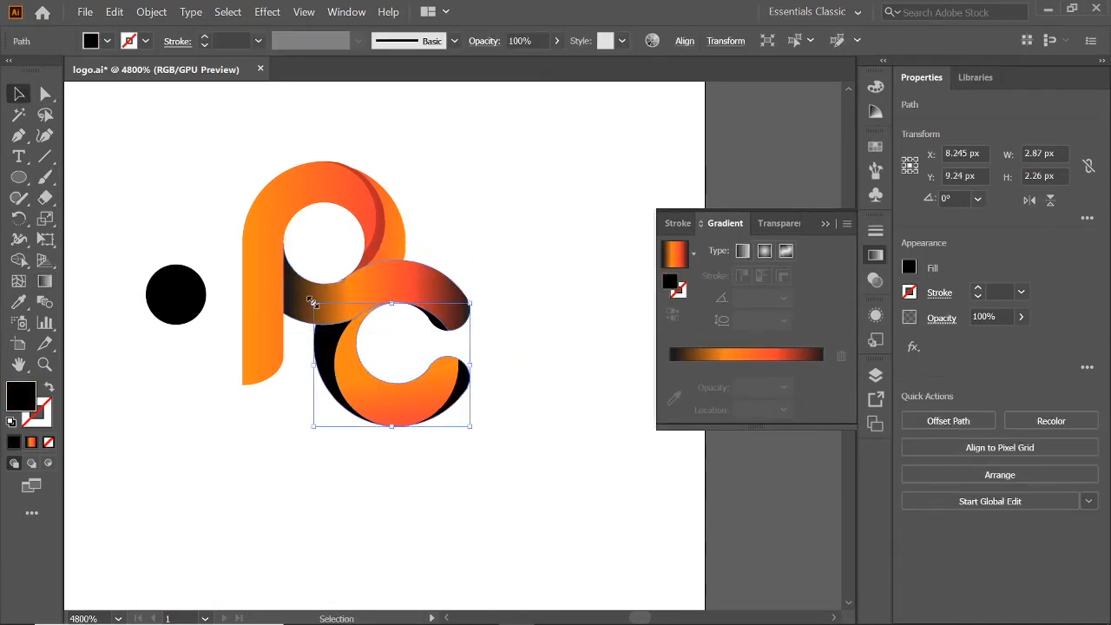
pyautogui.moveTo(312, 301); pyautogui.dragTo(342, 355)
pyautogui.hotkey('ctrl', 'z')
pyautogui.moveTo(391, 427); pyautogui.dragTo(392, 427)
pyautogui.hotkey('ctrl', 'z')
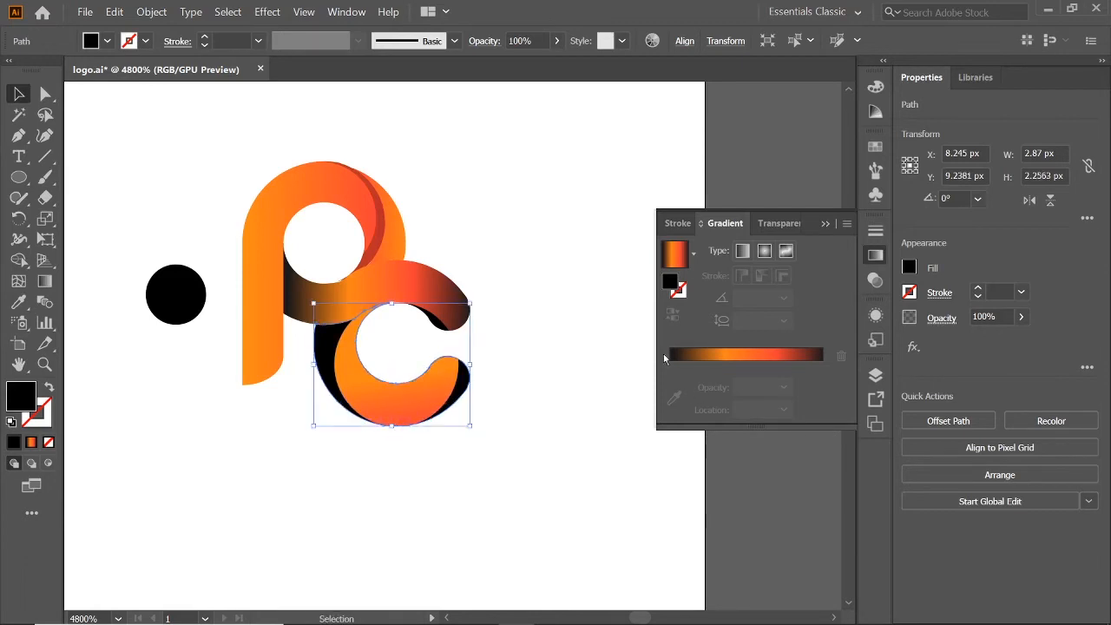
# Step: Fill the C's lower black shape with the band's gradient and remove the orange stop from it
pyautogui.click(681, 254)
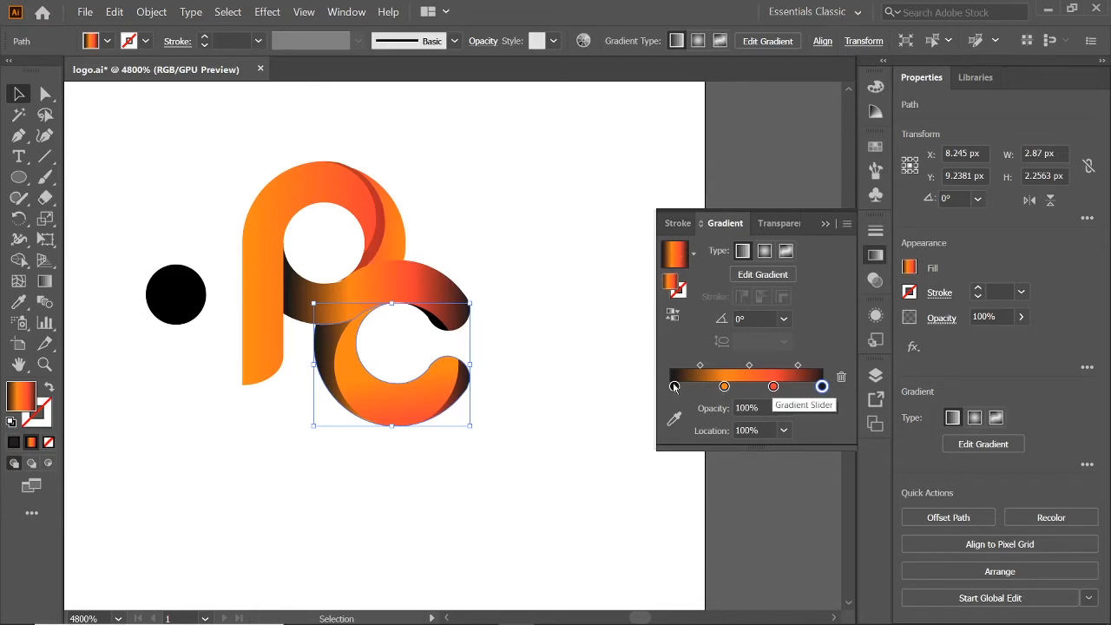
pyautogui.click(725, 388)
pyautogui.click(841, 376)
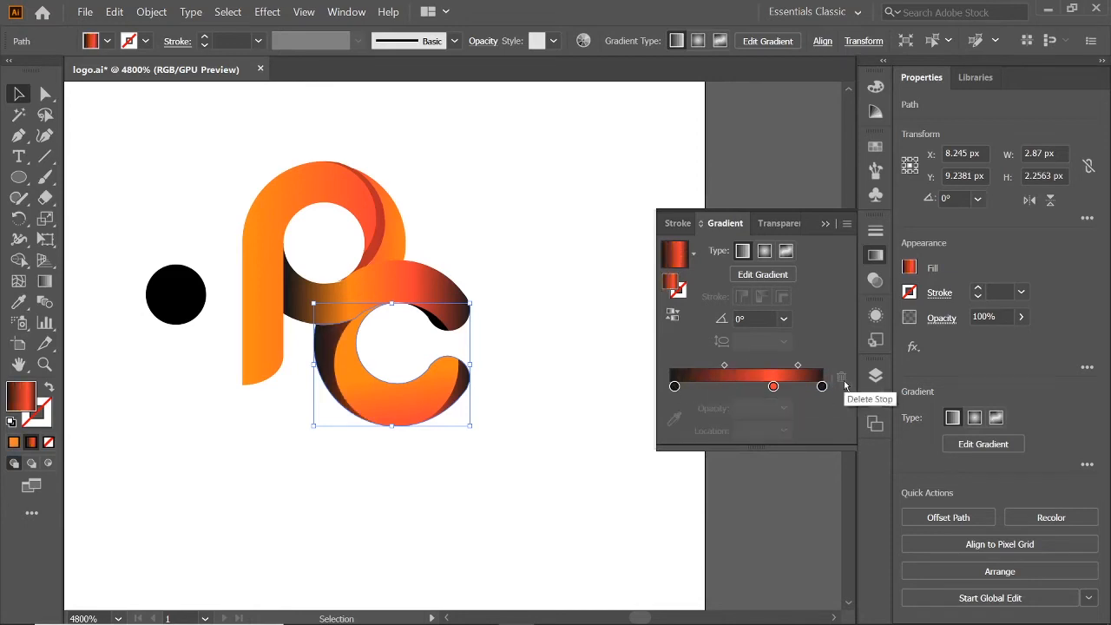
# Step: Shift the red-orange stop to about 26% and add a stop at about 75.5% coloured with the P's sampled red-orange
pyautogui.moveTo(774, 386); pyautogui.dragTo(709, 387)
pyautogui.click(785, 387)
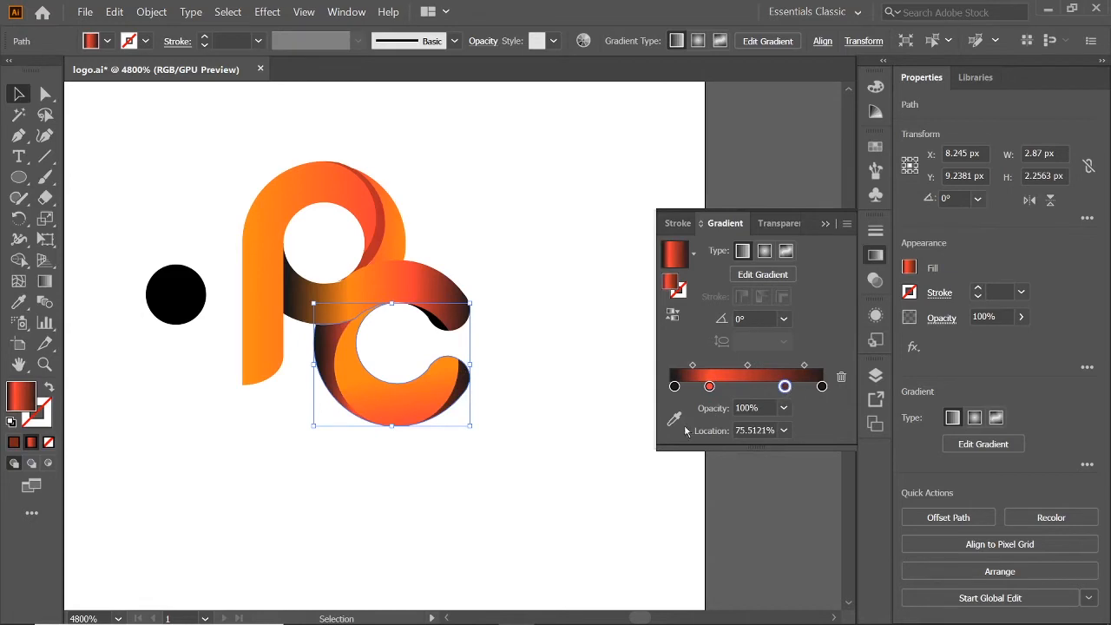
pyautogui.click(674, 419)
pyautogui.click(290, 289)
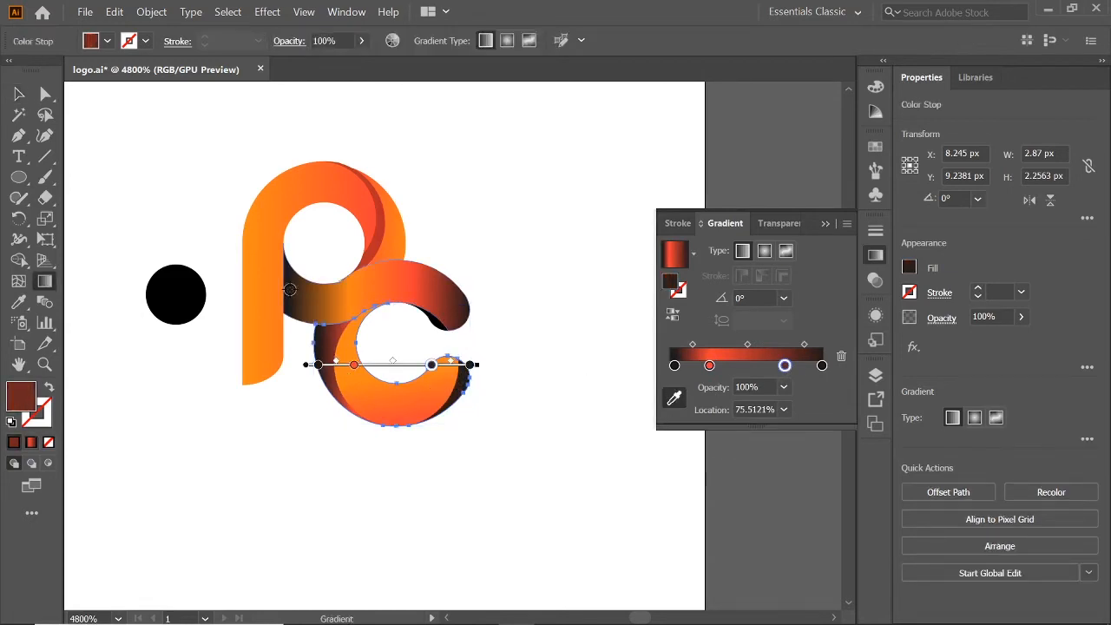
pyautogui.press('Escape')
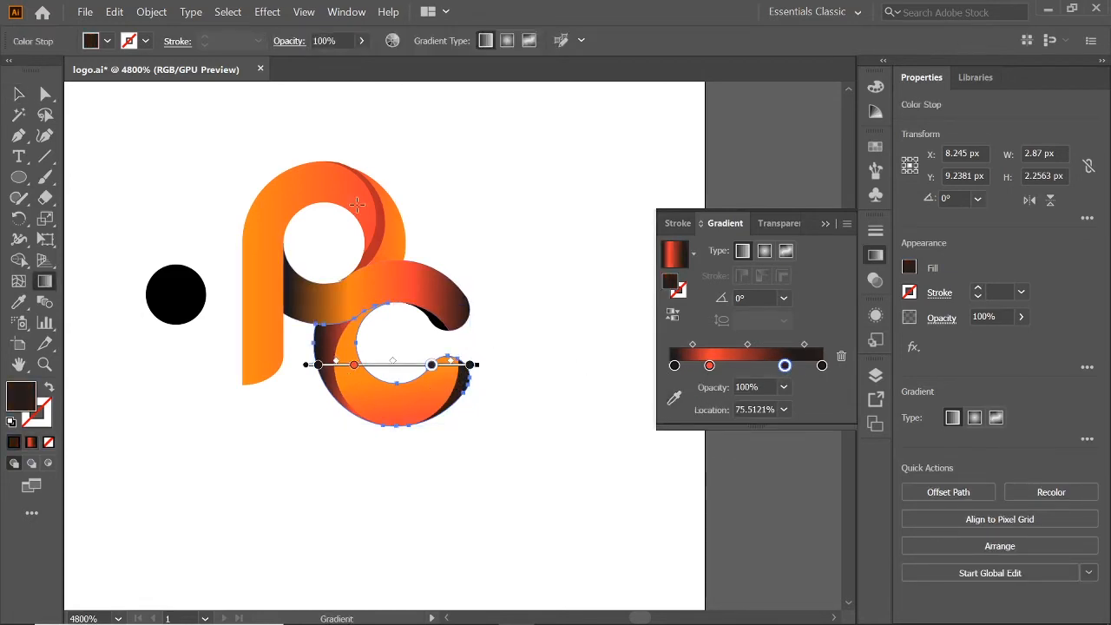
pyautogui.click(673, 397)
pyautogui.click(368, 216)
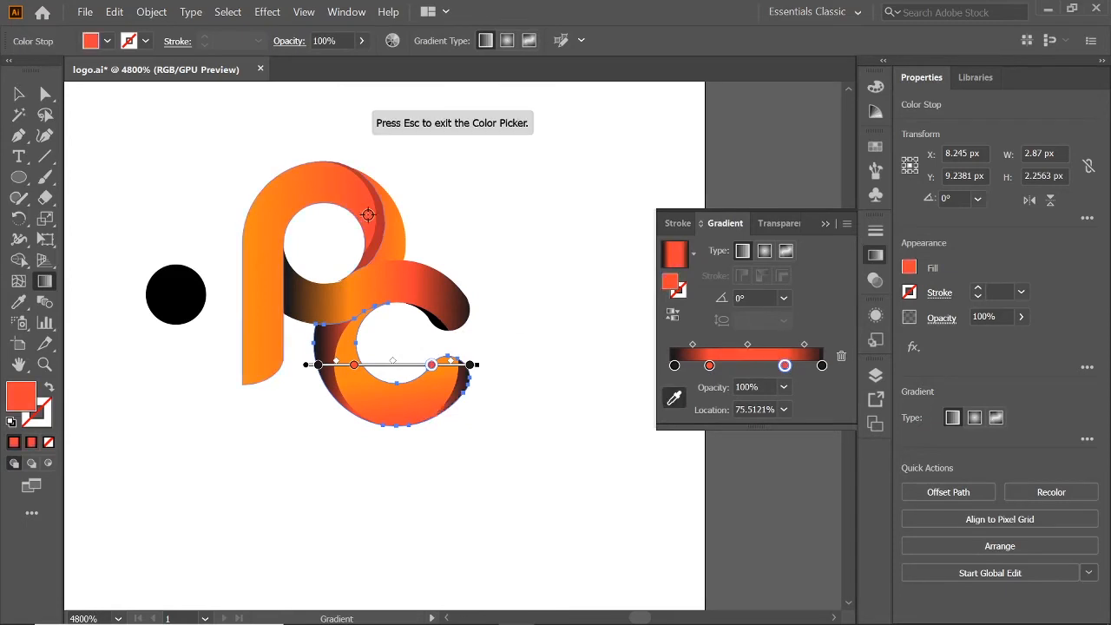
# Step: Rearrange the lower shape's stops with dark grey at 0% and about 77%, and red-orange at about 18% and 100%
pyautogui.moveTo(785, 364)
pyautogui.mouseDown()
pyautogui.moveTo(822, 365)
pyautogui.moveTo(762, 364)
pyautogui.moveTo(794, 368)
pyautogui.mouseUp()
pyautogui.click(822, 365)
pyautogui.moveTo(708, 365)
pyautogui.mouseDown()
pyautogui.moveTo(795, 365)
pyautogui.moveTo(702, 368)
pyautogui.mouseUp()
pyautogui.moveTo(794, 366); pyautogui.dragTo(787, 366)
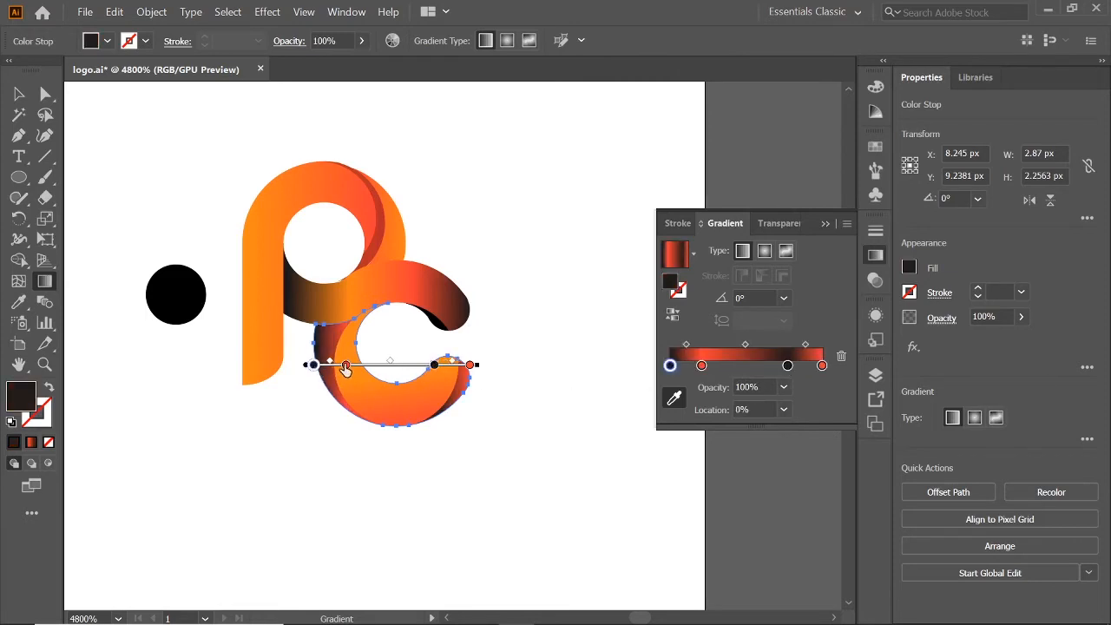
pyautogui.moveTo(346, 365); pyautogui.dragTo(342, 365)
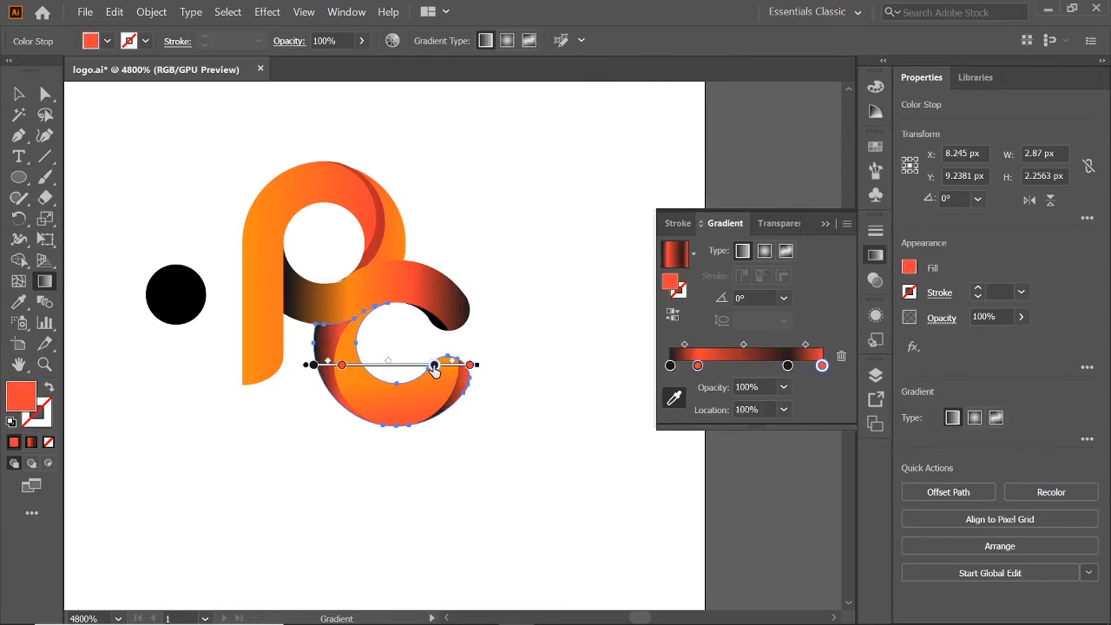
# Step: Replace the second dark stop with one at about 87% coloured with the dark grey sampled from the band
pyautogui.click(446, 366)
pyautogui.click(449, 367)
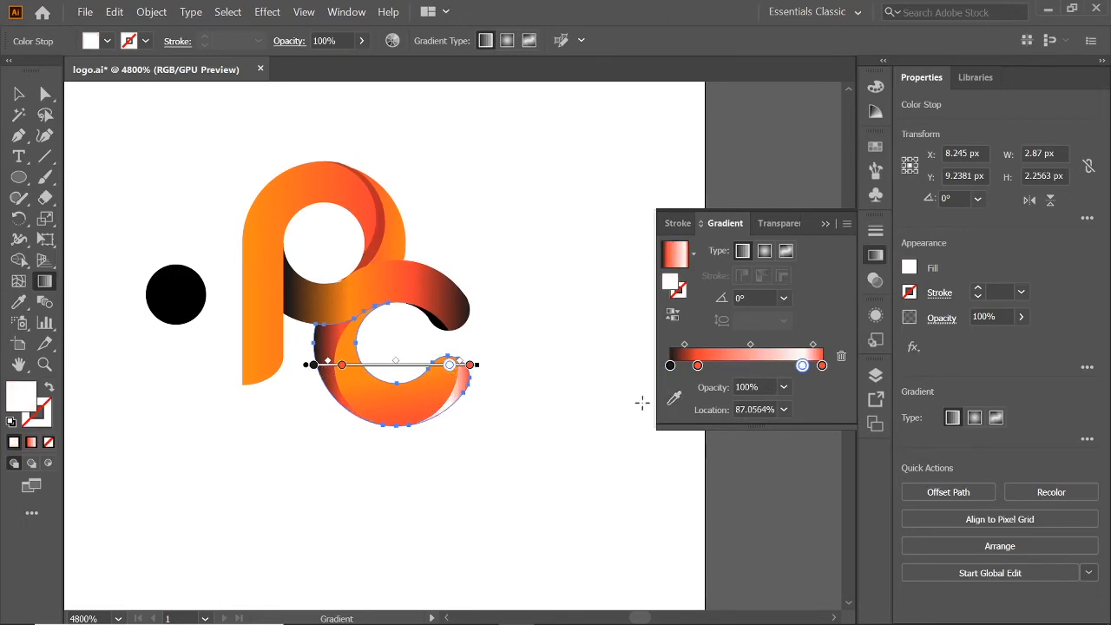
pyautogui.click(673, 398)
pyautogui.click(289, 286)
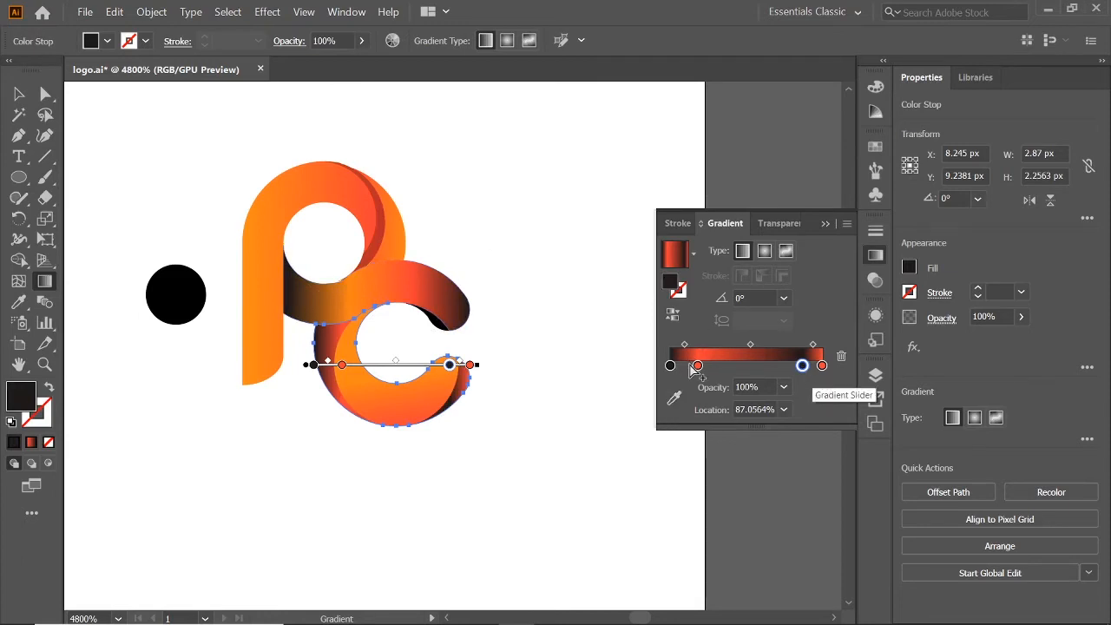
# Step: Shift the starting dark stop to about 1.4% and the first red-orange stop to about 19.2%
pyautogui.click(314, 365)
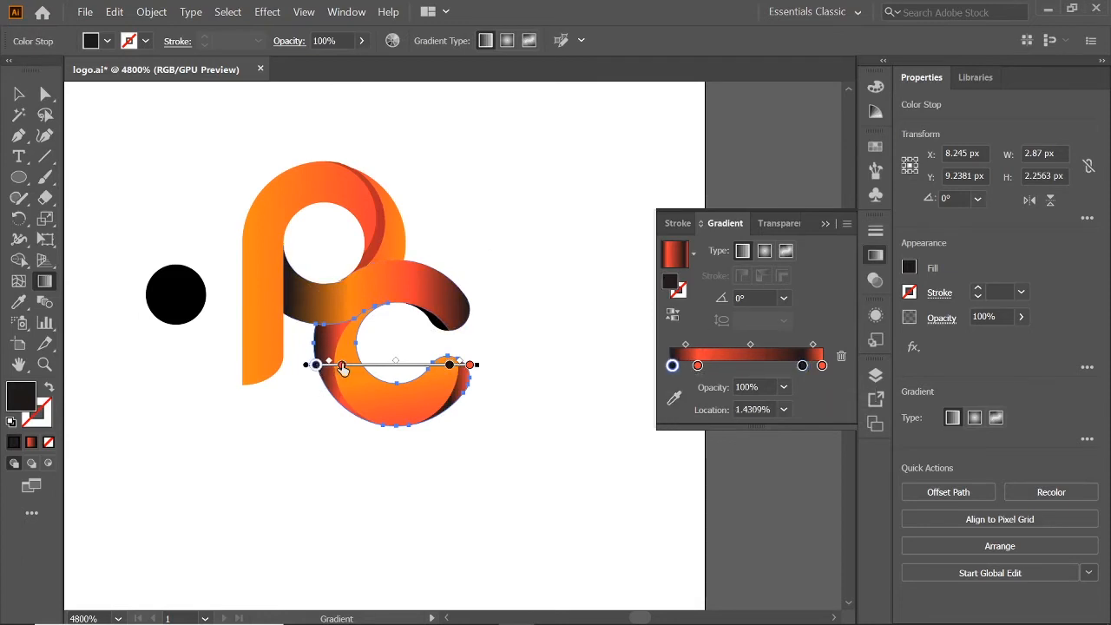
pyautogui.click(343, 365)
pyautogui.click(18, 93)
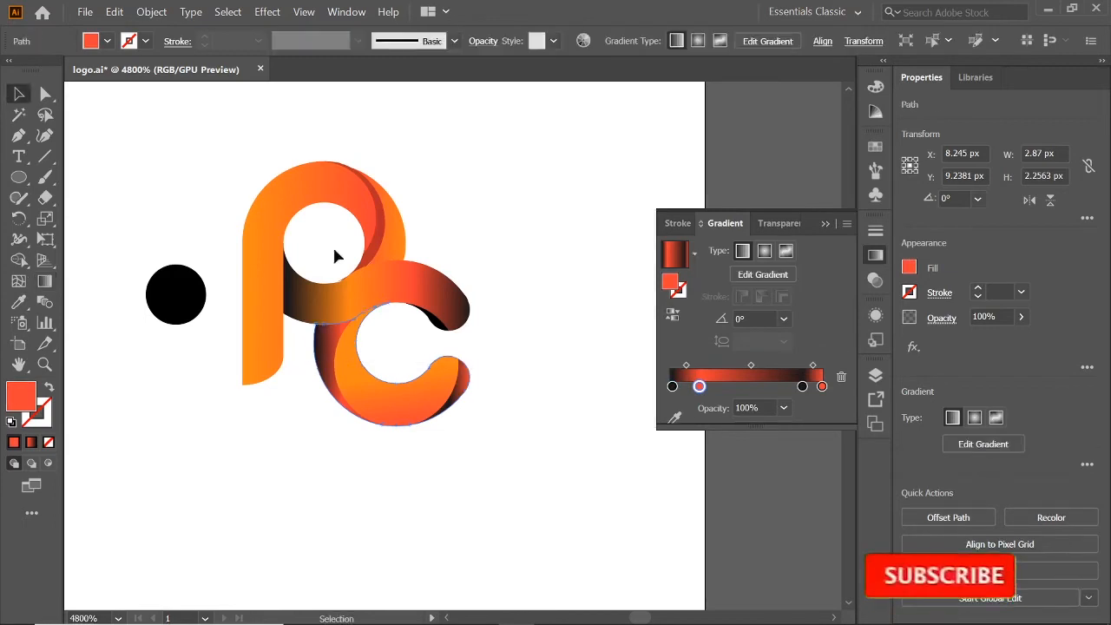
# Step: Fill the small black shape under the band's rounded end with the gradient, keeping only the starting dark and ending red-orange stops
pyautogui.click(495, 317)
pyautogui.click(432, 321)
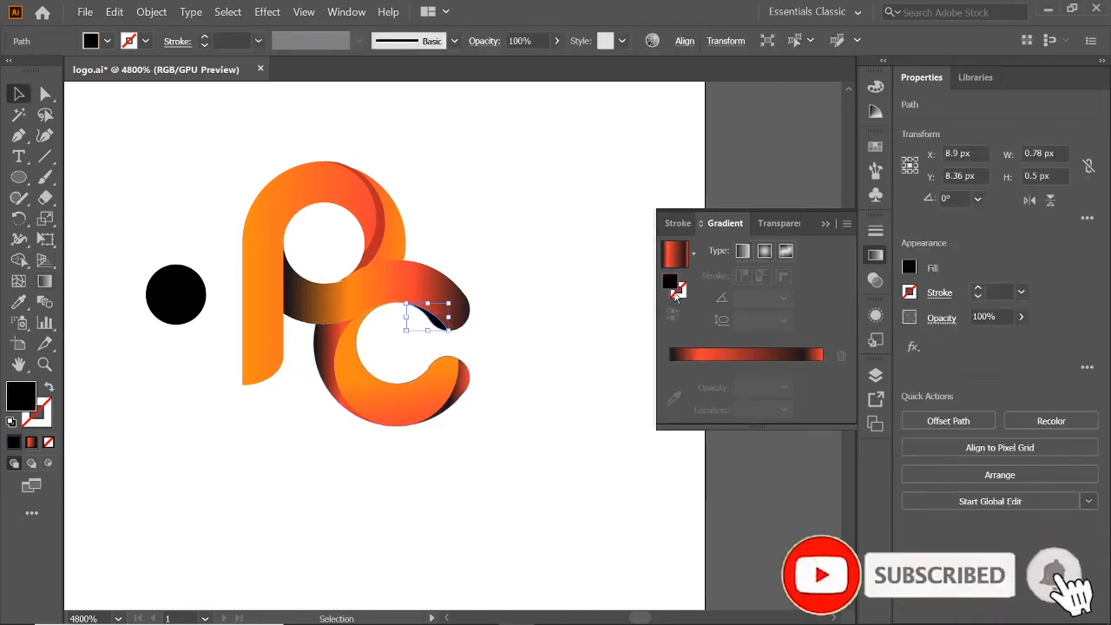
pyautogui.click(671, 255)
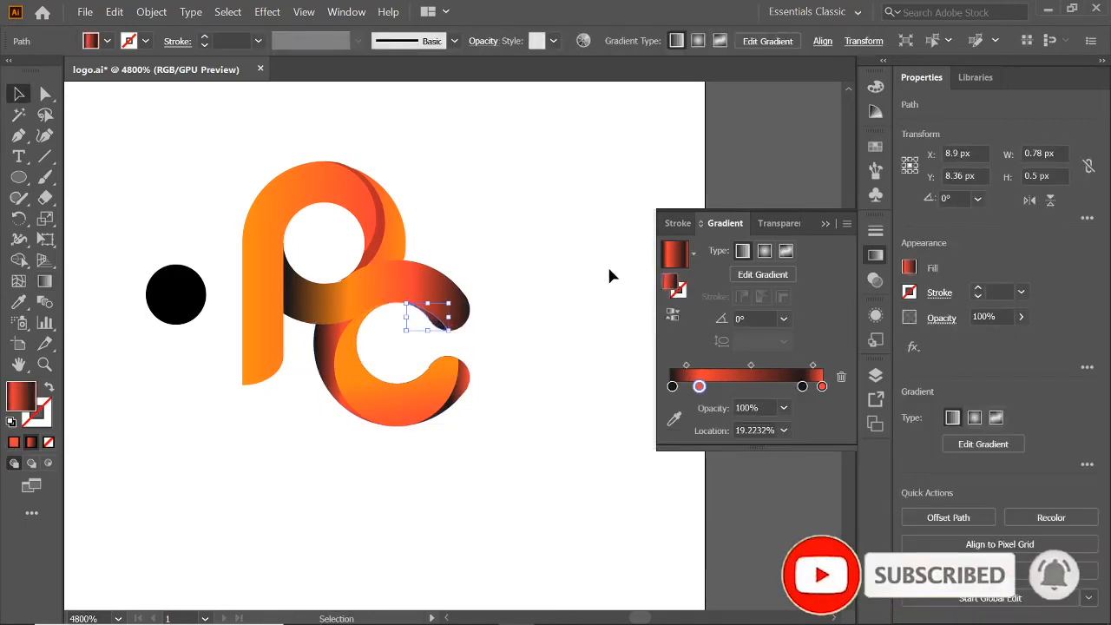
pyautogui.click(801, 386)
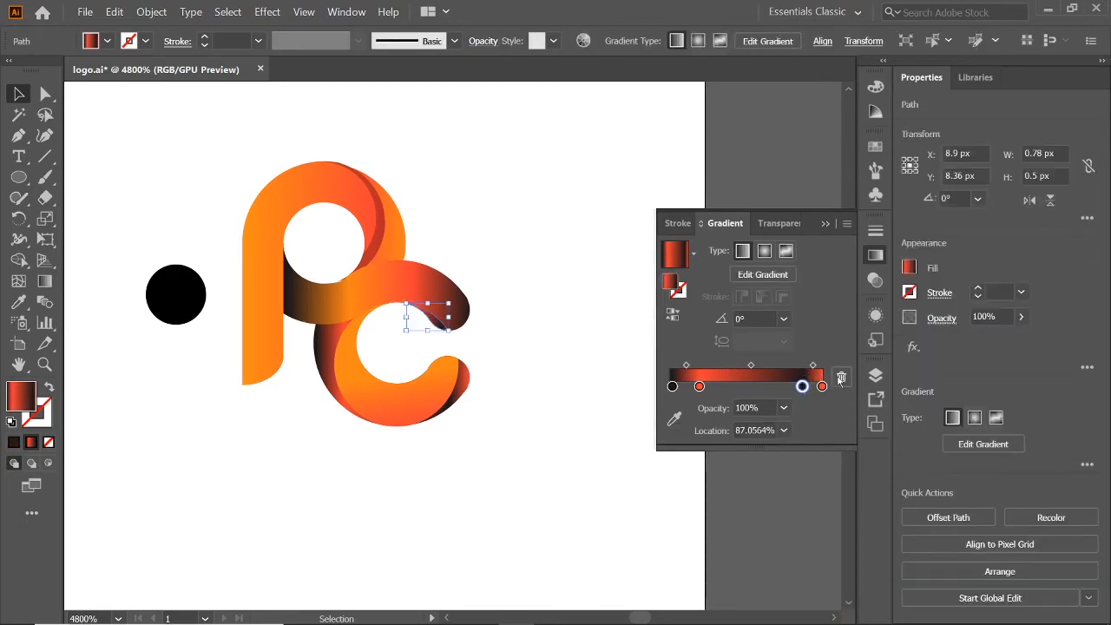
pyautogui.click(841, 376)
pyautogui.click(699, 386)
pyautogui.click(841, 375)
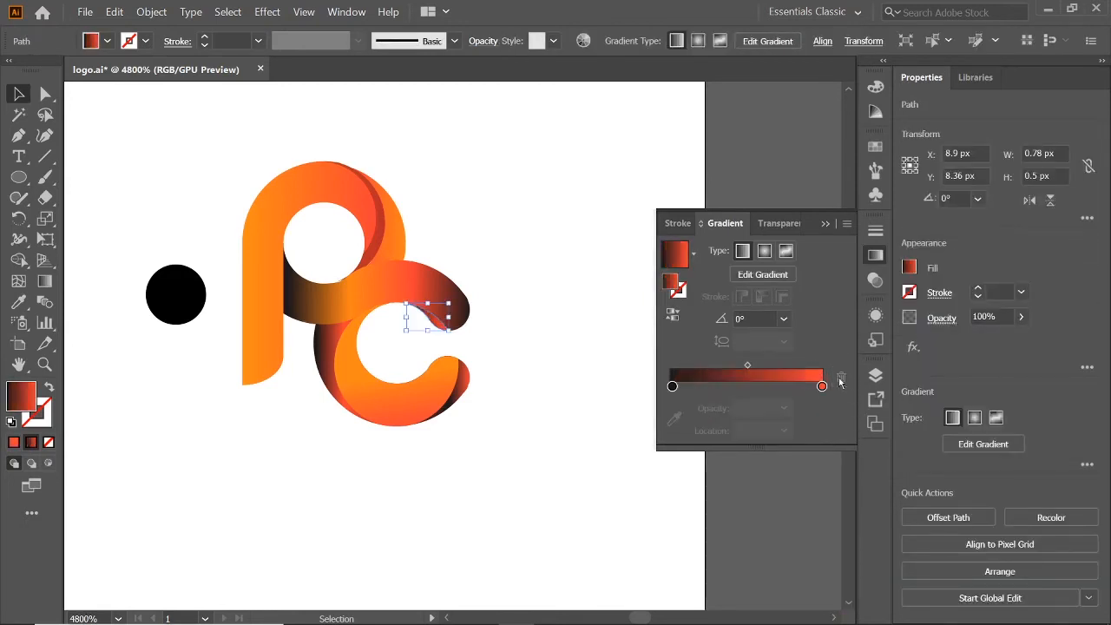
# Step: Recolour the small shape's end stop with the orange sampled from the P's stem and move the dark stop to about 49%
pyautogui.click(822, 386)
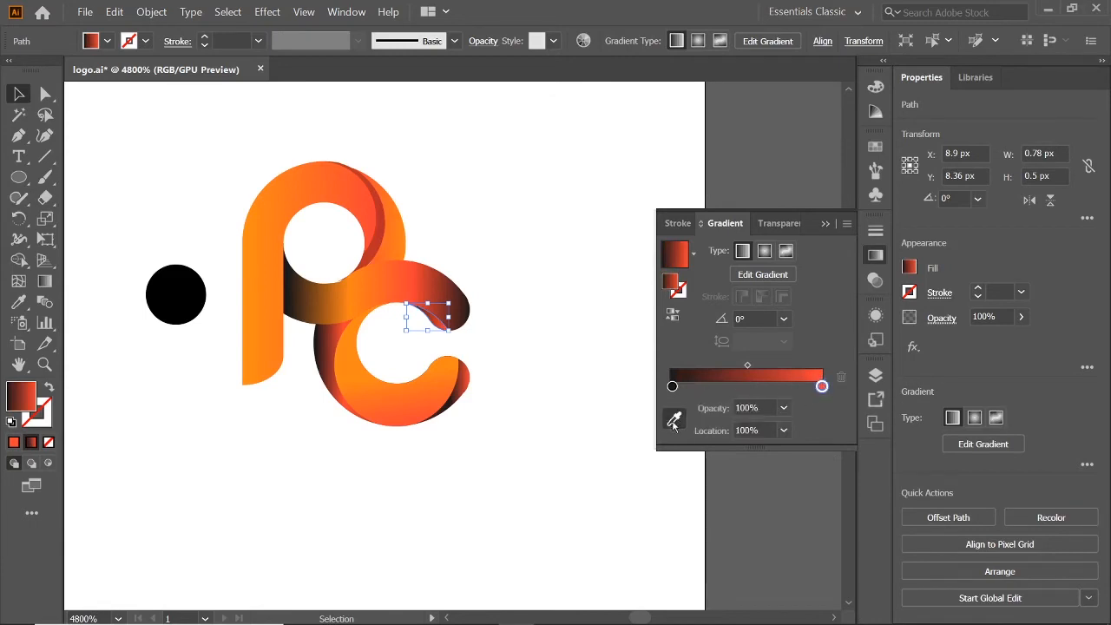
pyautogui.click(674, 418)
pyautogui.click(259, 356)
pyautogui.press('Escape')
pyautogui.moveTo(672, 366); pyautogui.dragTo(709, 366)
pyautogui.moveTo(428, 319); pyautogui.dragTo(440, 318)
pyautogui.click(19, 94)
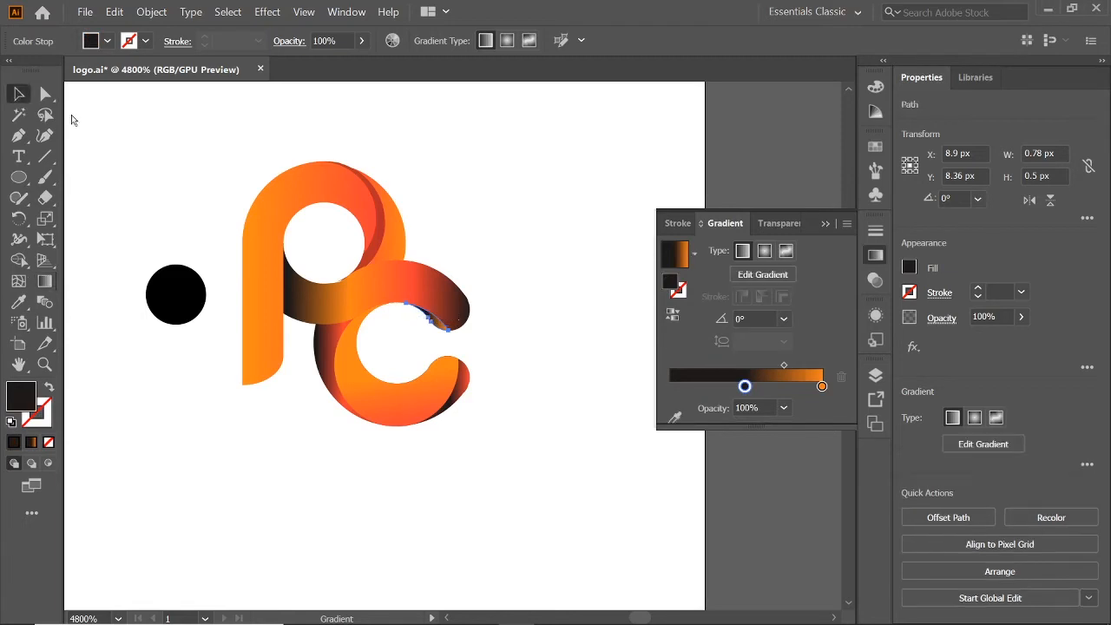
# Step: Move the red-orange stop of the P's front shape to about 43% and add a stop at about 88%
pyautogui.click(480, 212)
pyautogui.click(249, 278)
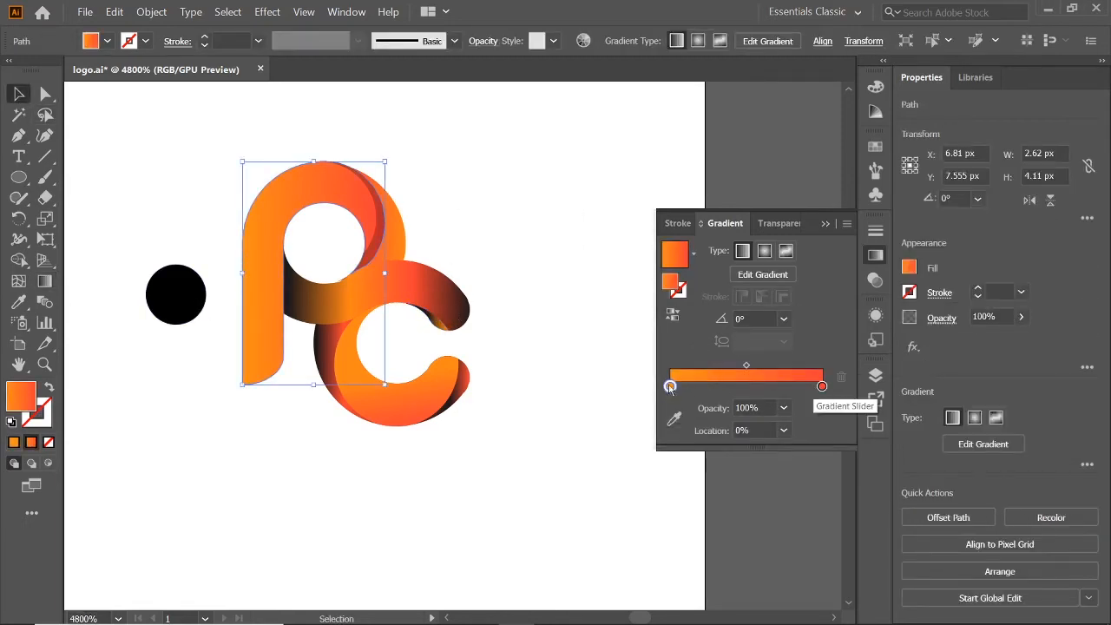
pyautogui.moveTo(822, 386); pyautogui.dragTo(735, 387)
pyautogui.click(810, 386)
pyautogui.click(808, 386)
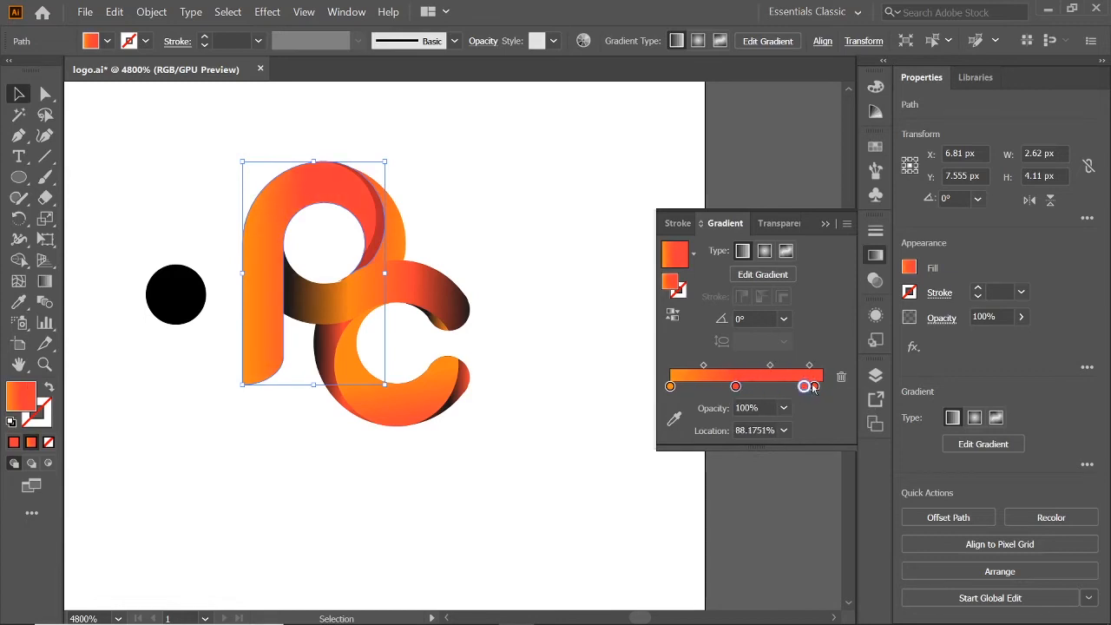
# Step: Recolour the P's 88% stop with the darker red-orange sampled from the upper curve of the band
pyautogui.click(674, 419)
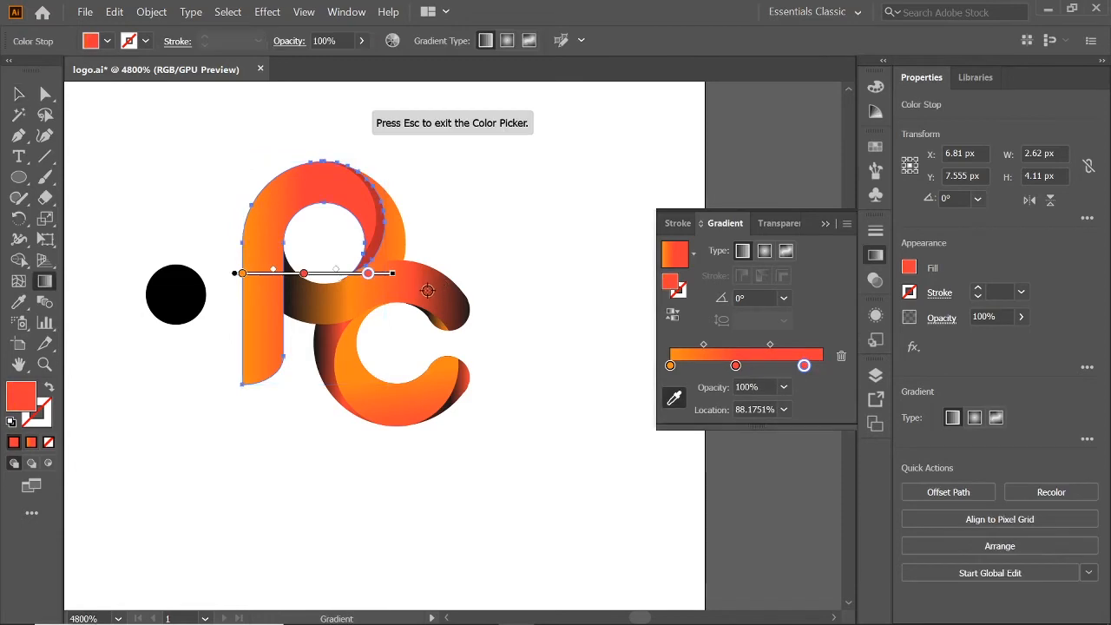
pyautogui.click(419, 277)
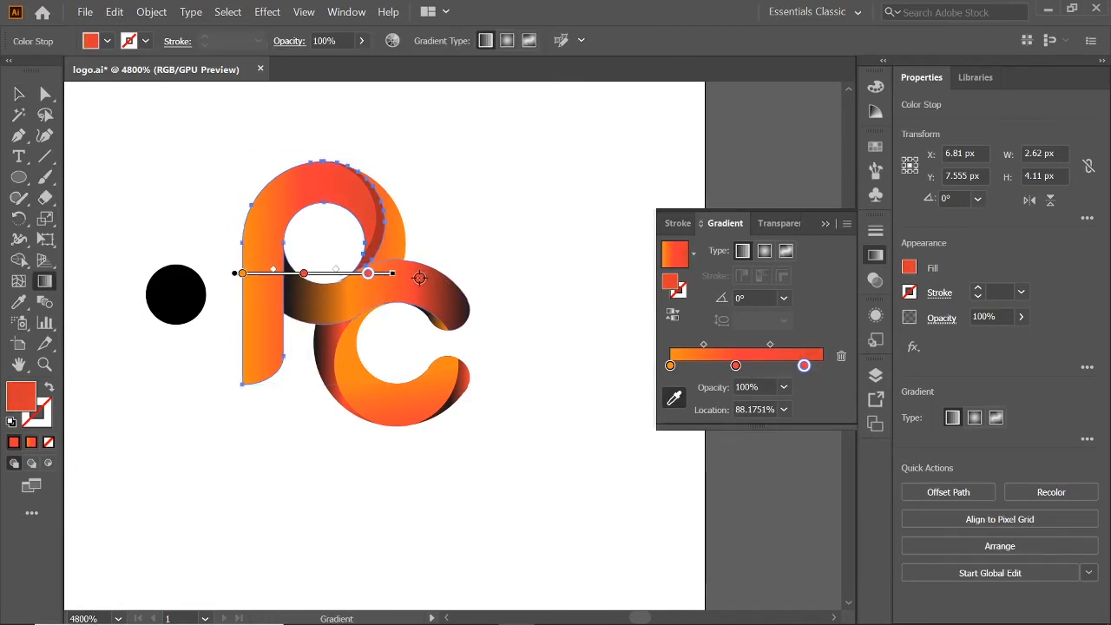
pyautogui.press('v')
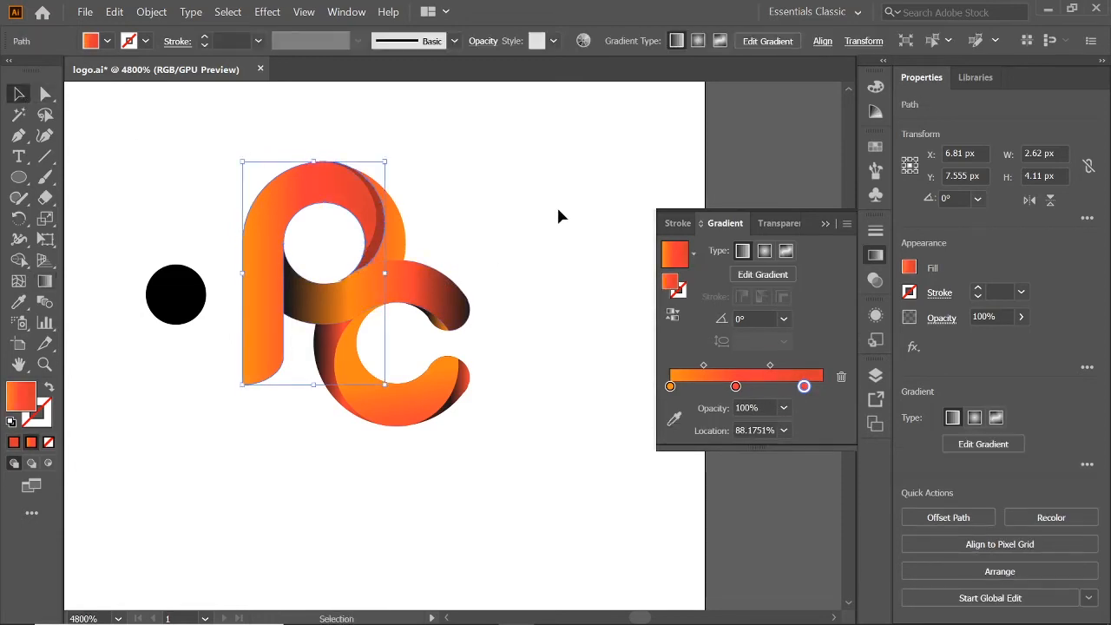
# Step: Delete the spare black circle beside the P and save the logo file
pyautogui.click(536, 163)
pyautogui.click(168, 293)
pyautogui.press('0')
pyautogui.moveTo(203, 133); pyautogui.dragTo(471, 433)
pyautogui.click(628, 363)
pyautogui.hotkey('ctrl', '-')
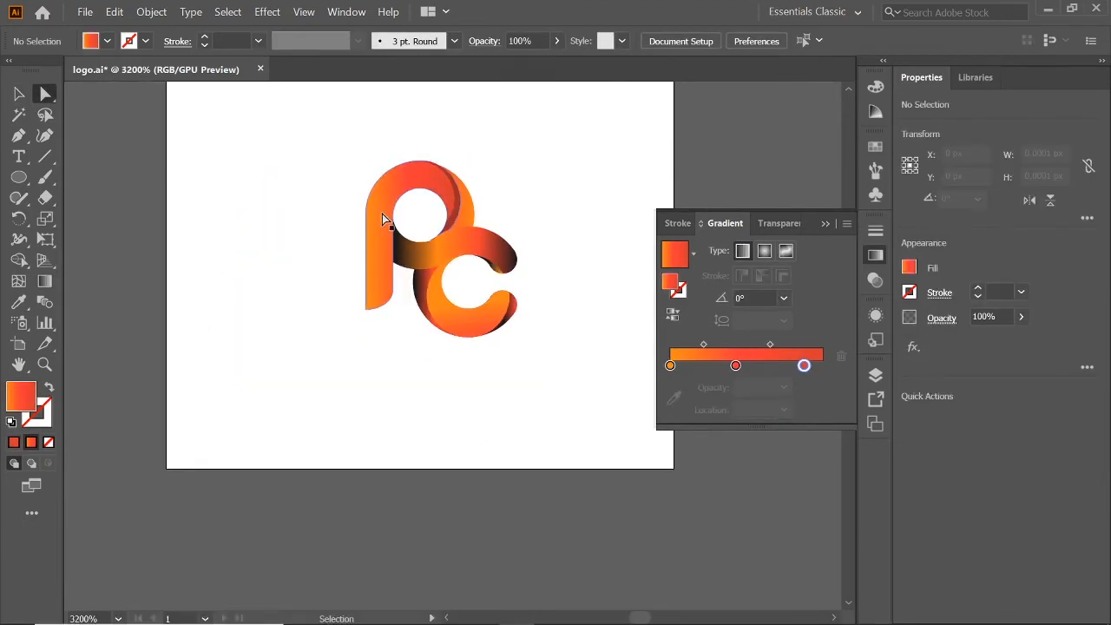
pyautogui.press('a')
pyautogui.hotkey('ctrl', 's')
# Step: Move the P's front shape about 0.1 px to the left
pyautogui.click(383, 219)
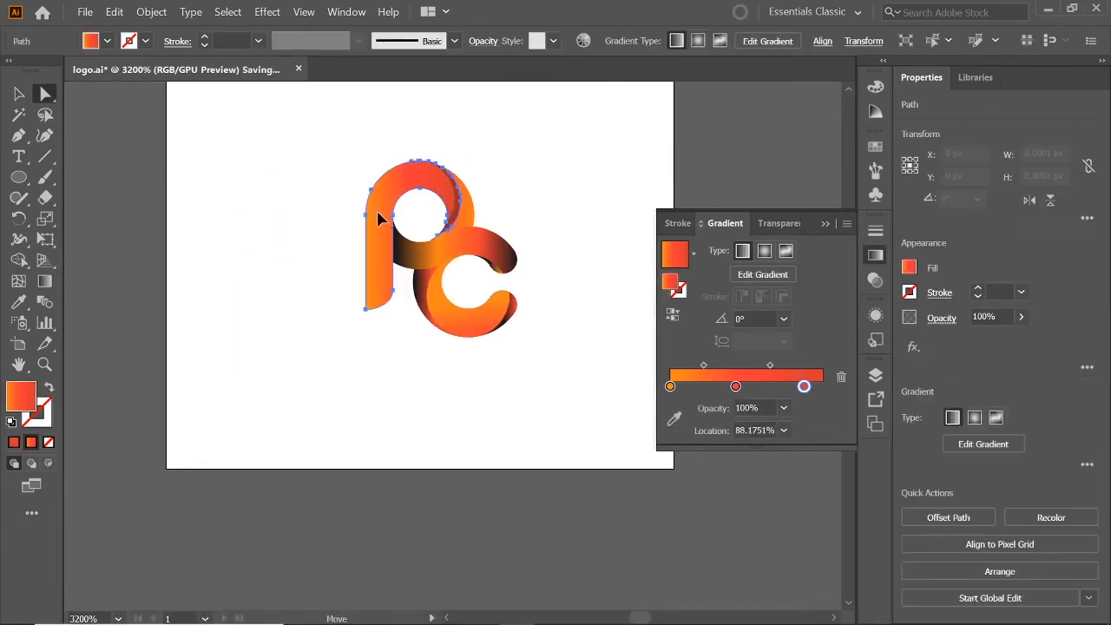
pyautogui.moveTo(379, 210); pyautogui.dragTo(372, 218)
pyautogui.click(543, 184)
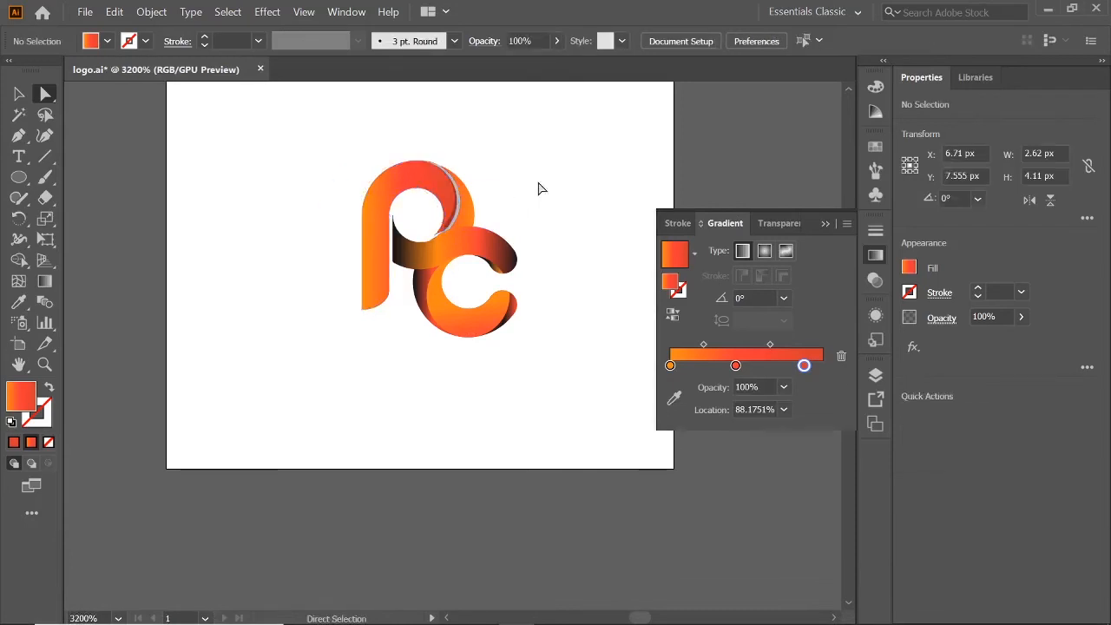
# Step: Delete the 27% opacity black shadow sliver between the P's front shape and its orange outer crescent
pyautogui.click(459, 209)
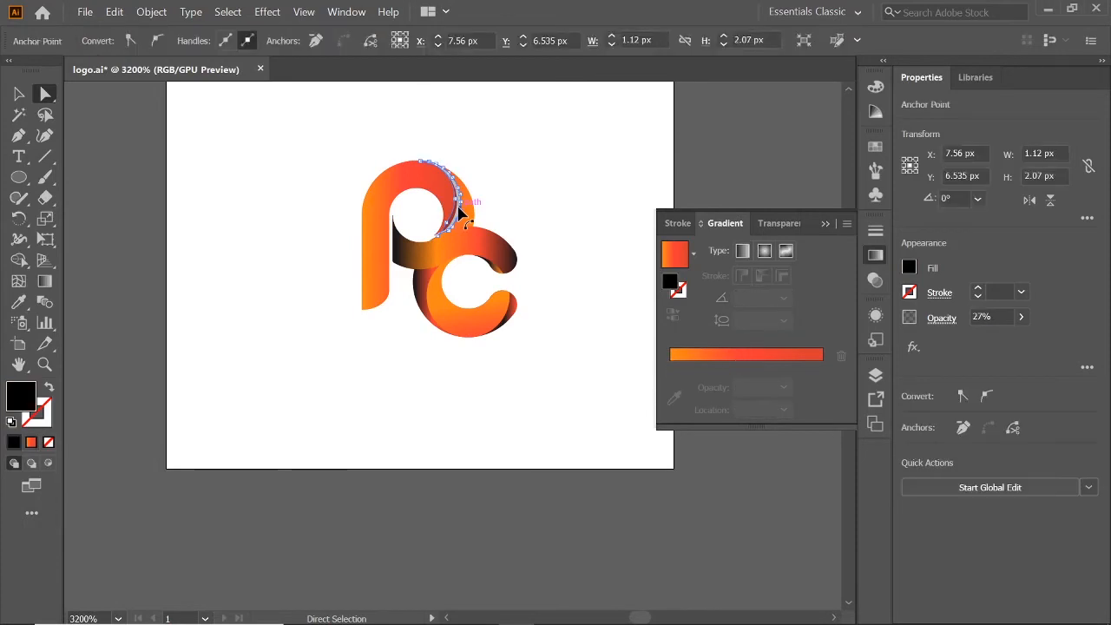
pyautogui.click(459, 209)
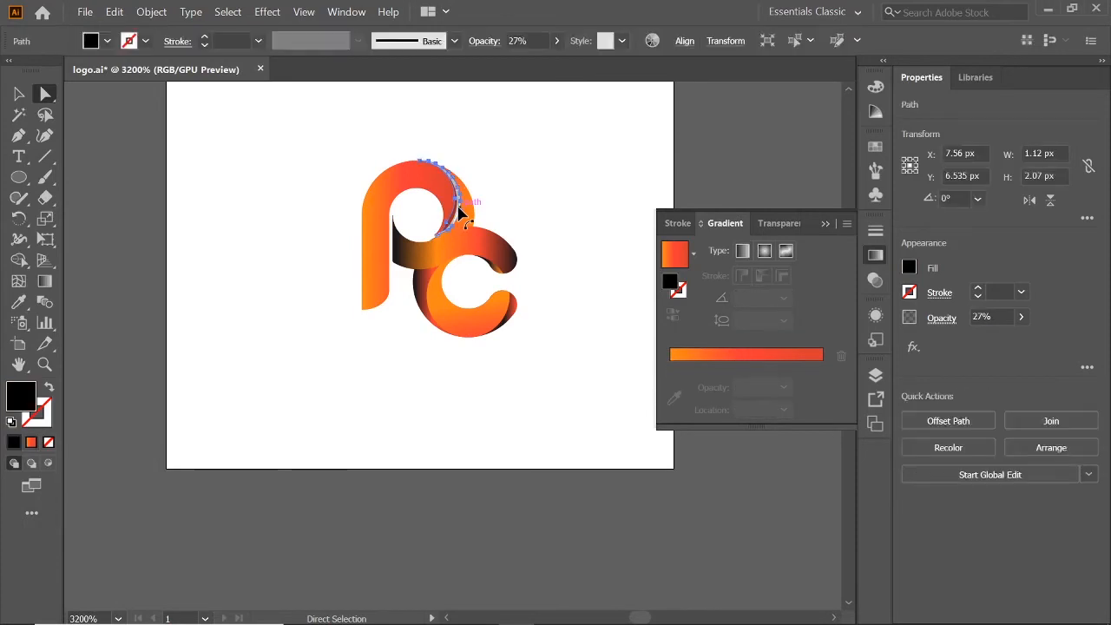
pyautogui.click(518, 191)
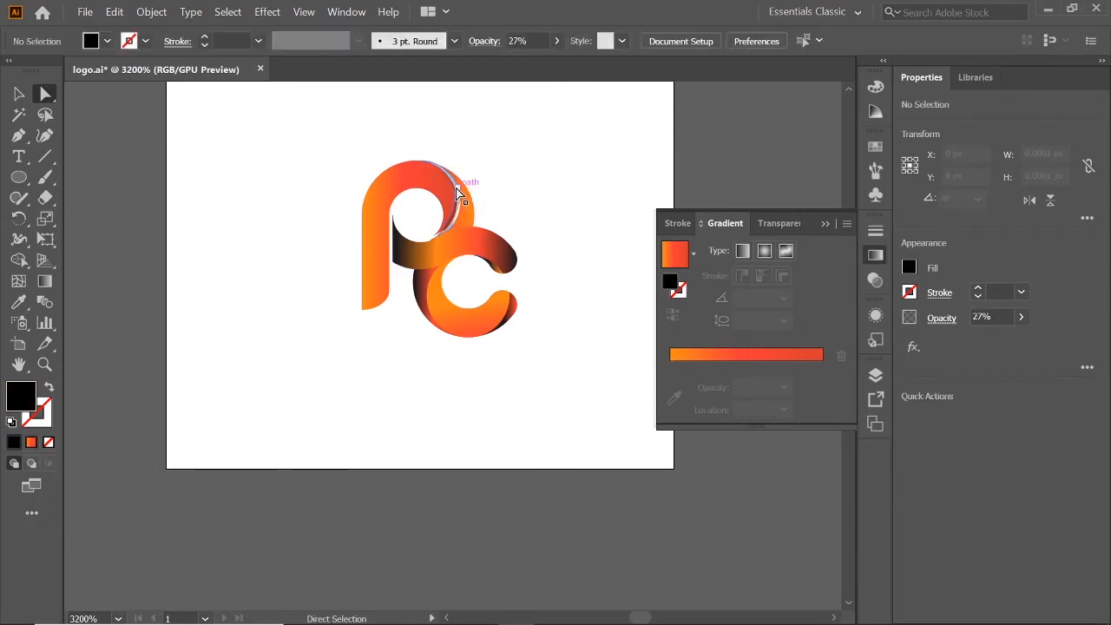
pyautogui.hotkey('ctrl', '=')
pyautogui.hotkey('ctrl', '=')
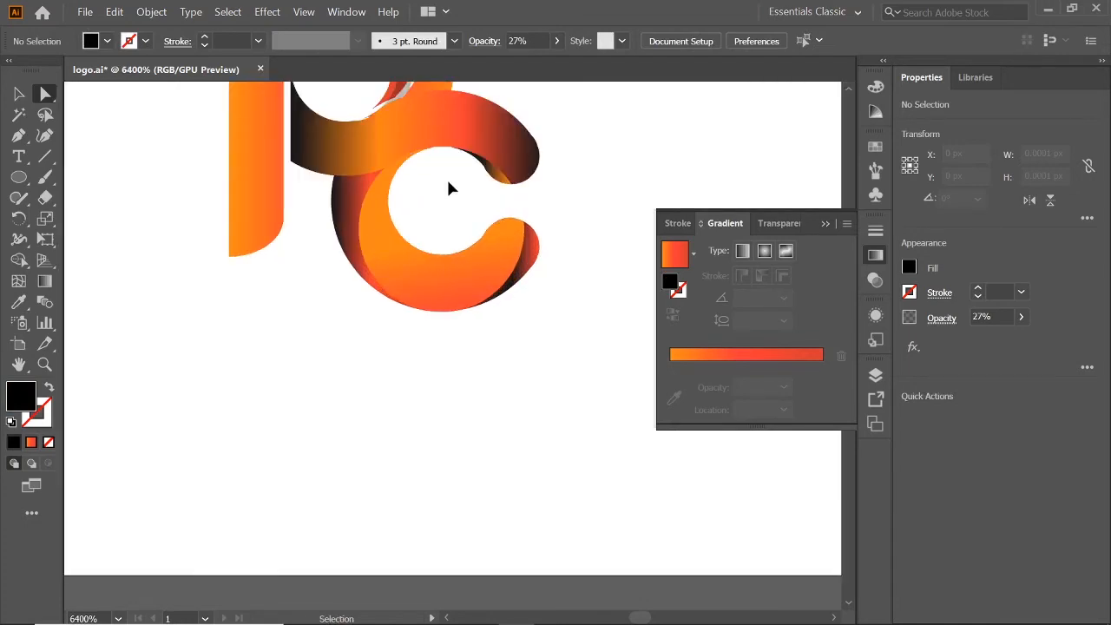
pyautogui.moveTo(446, 177); pyautogui.dragTo(434, 380)
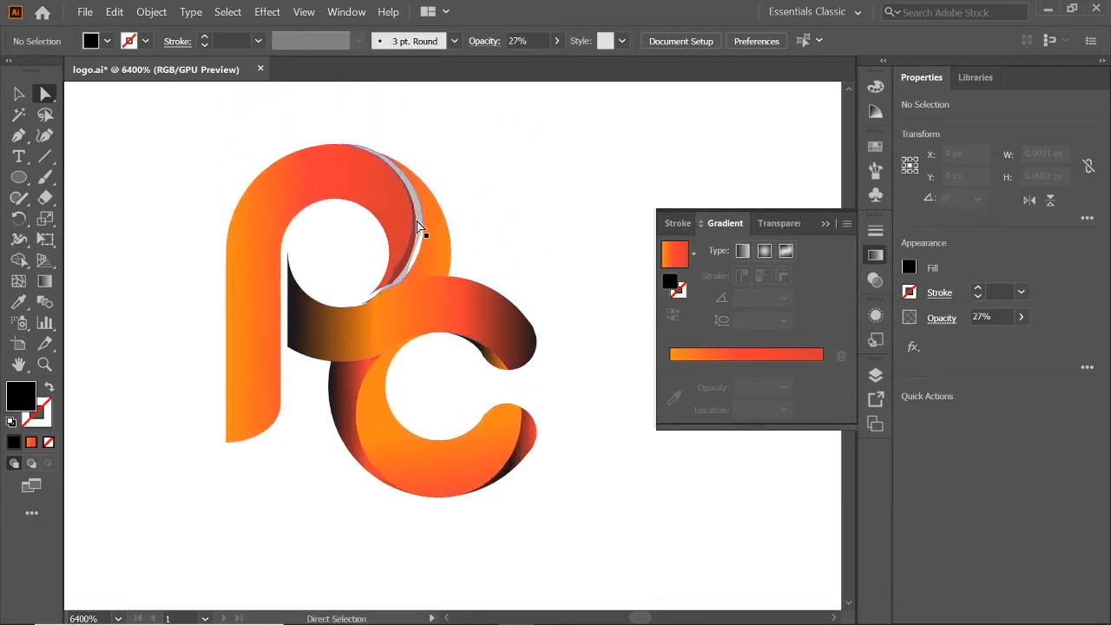
pyautogui.click(417, 224)
pyautogui.hotkey('ctrl', 'shift', 'a')
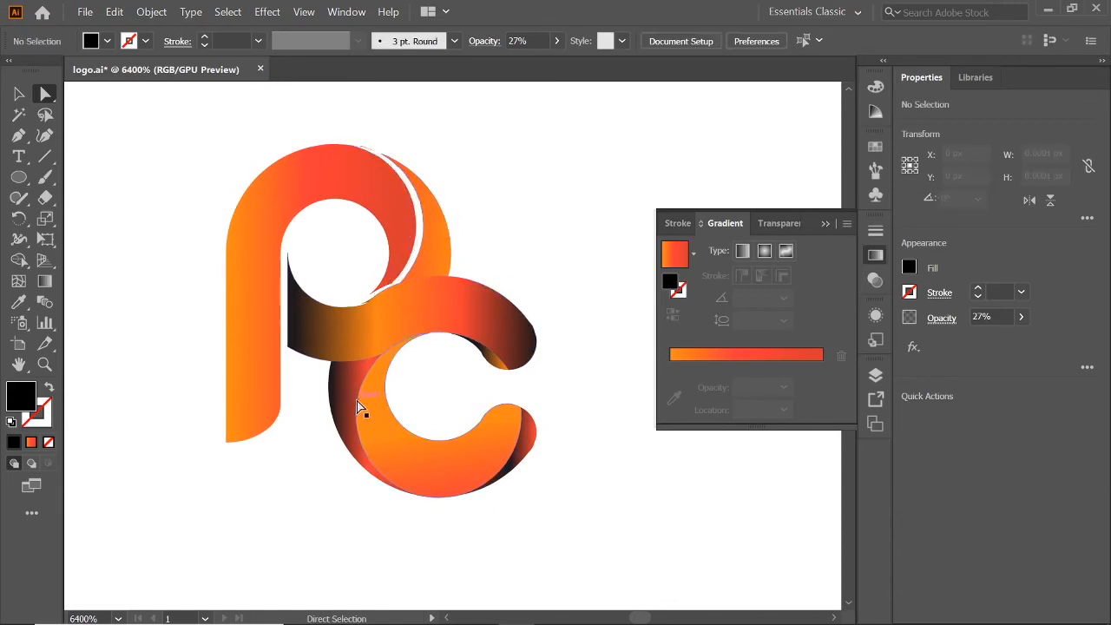
# Step: Move the P's orange outer crescent about 0.05 px left and up, keeping a thin gap beside the front shape
pyautogui.click(439, 233)
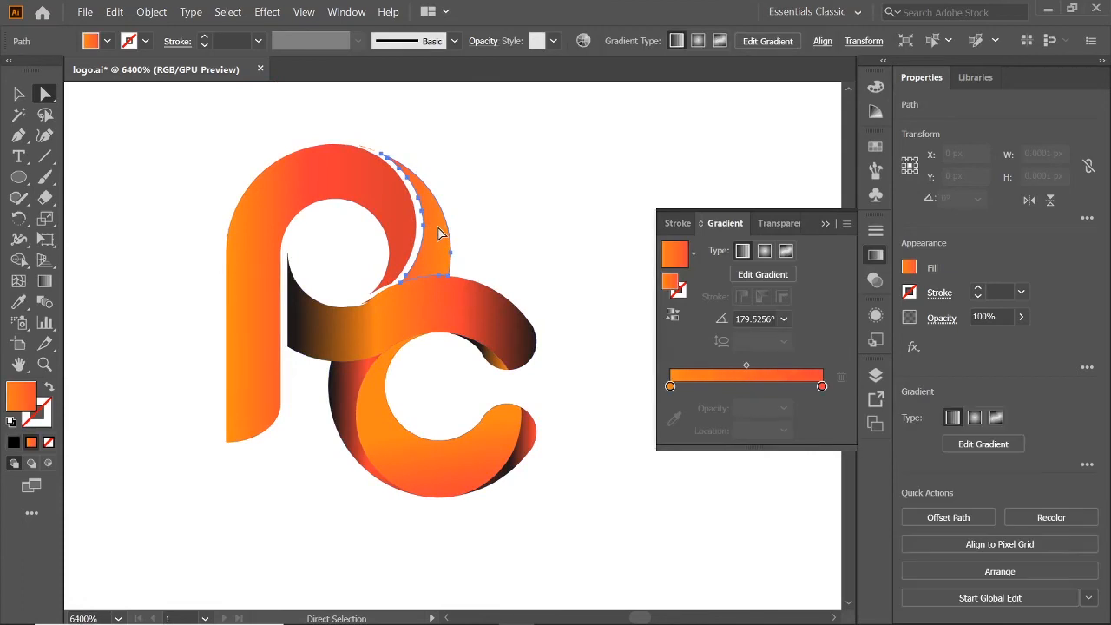
pyautogui.moveTo(437, 231); pyautogui.dragTo(434, 228)
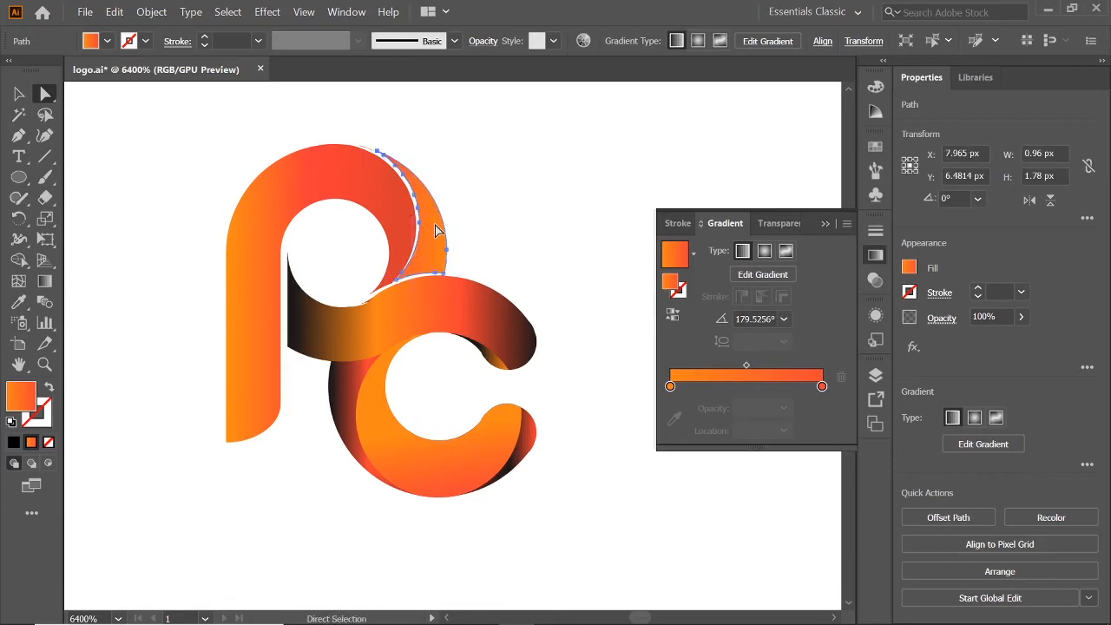
pyautogui.click(538, 283)
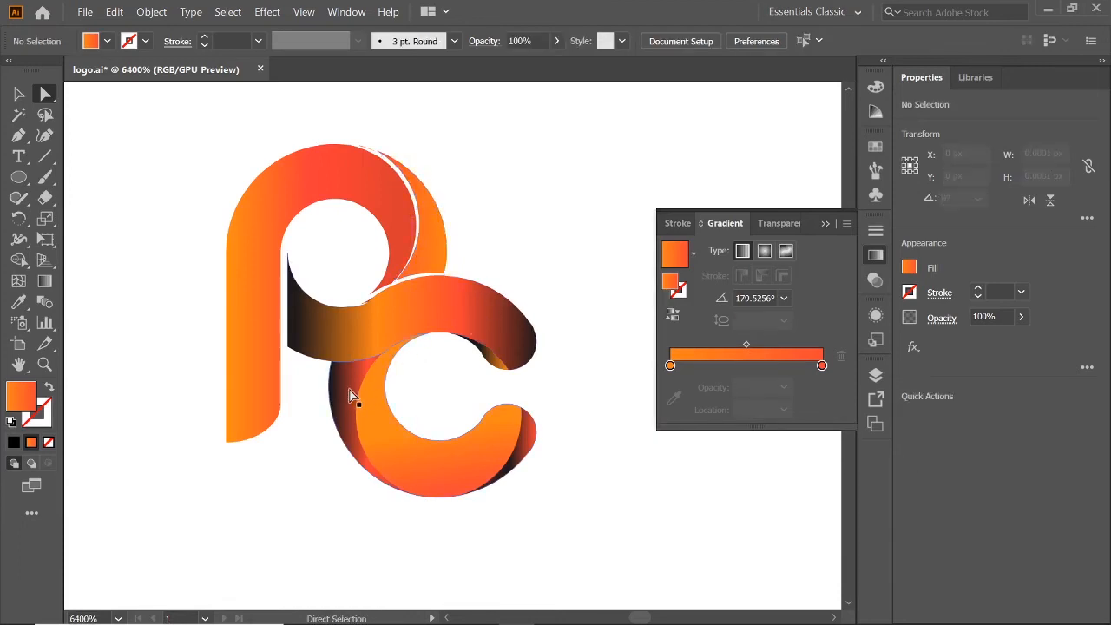
# Step: Move the black-and-orange band joining the P and C about 0.05 px to the left
pyautogui.click(429, 301)
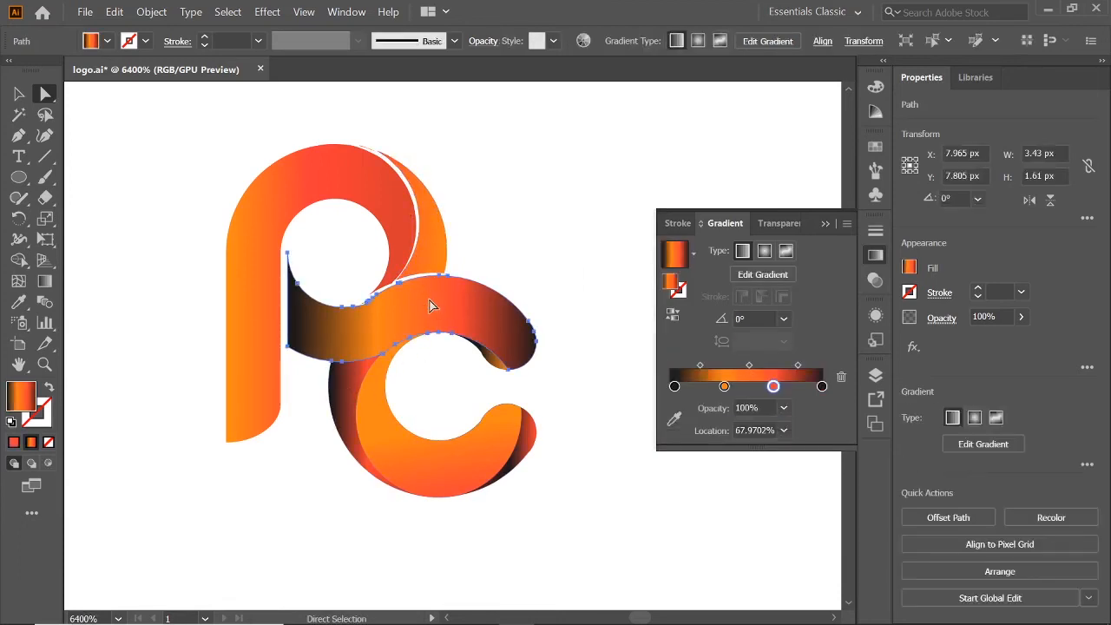
pyautogui.moveTo(429, 301); pyautogui.dragTo(425, 299)
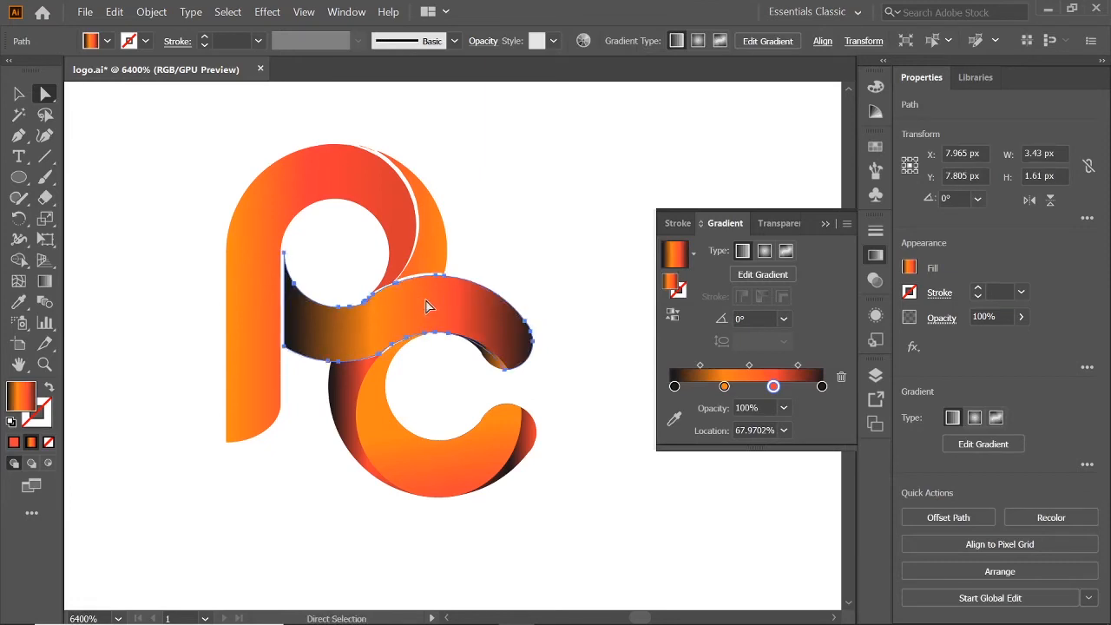
pyautogui.click(561, 307)
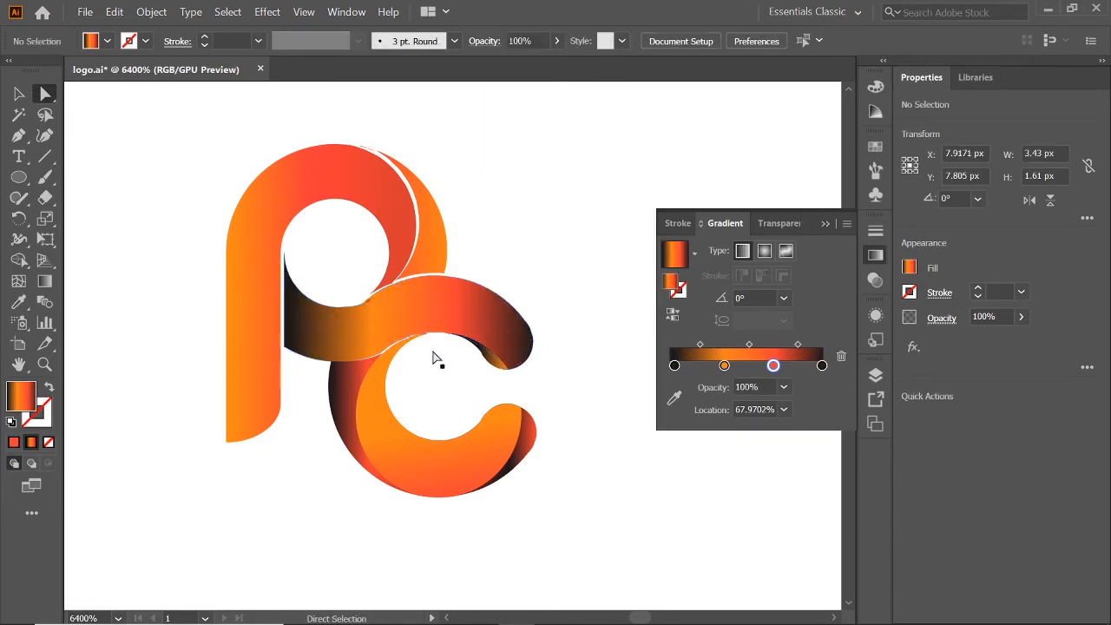
pyautogui.click(376, 413)
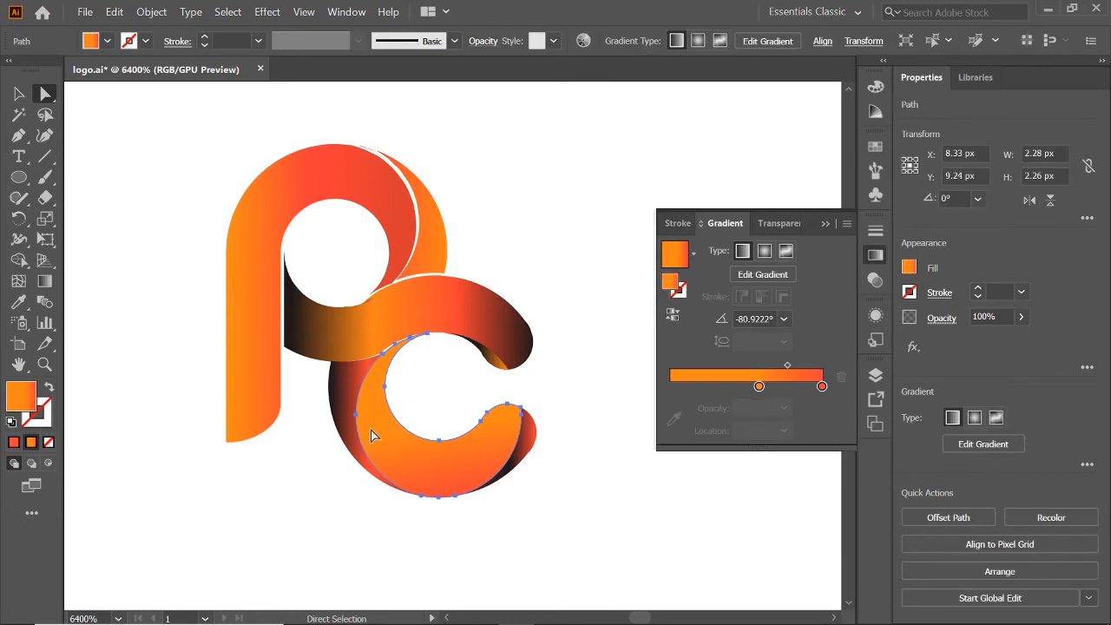
pyautogui.keyDown('shift'); pyautogui.click(336, 399); pyautogui.keyUp('shift')
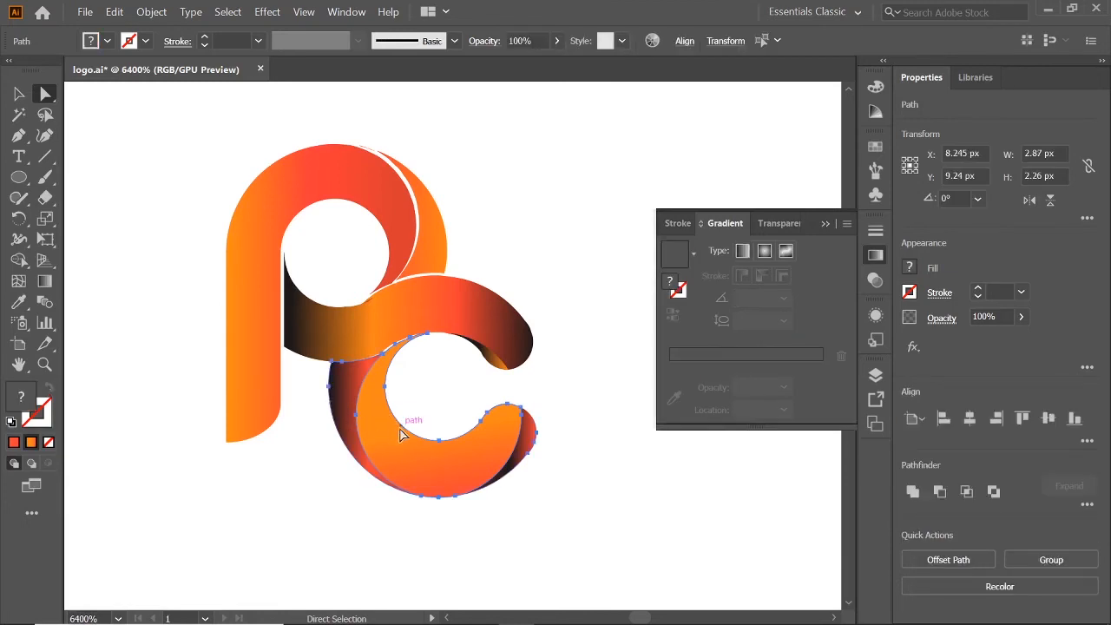
pyautogui.hotkey('ctrl', 'shift', 'a')
pyautogui.click(479, 429)
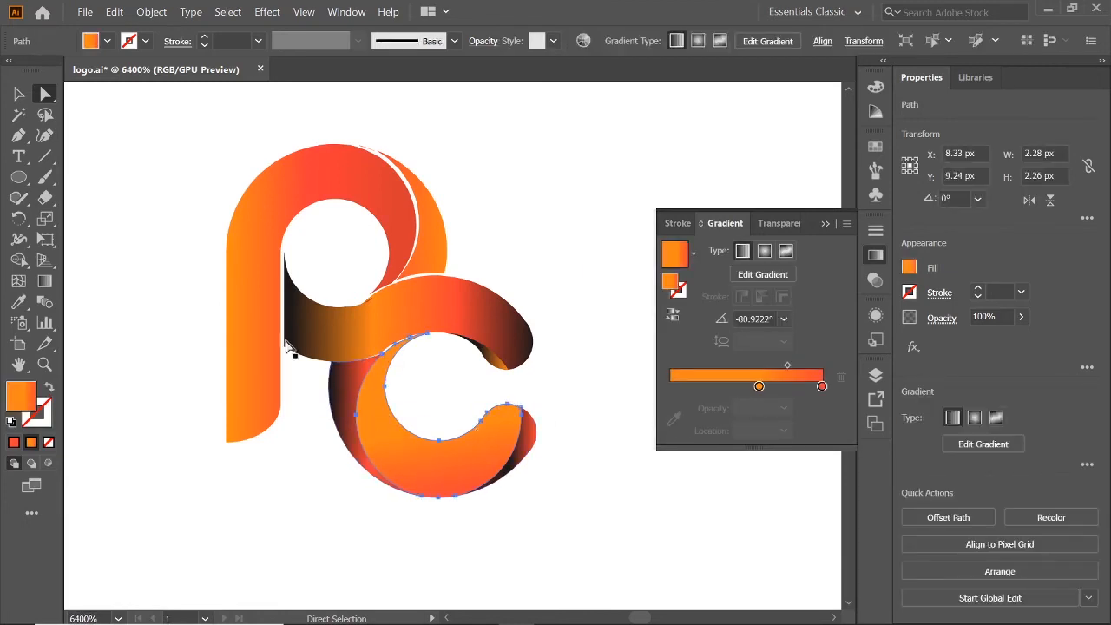
pyautogui.click(572, 224)
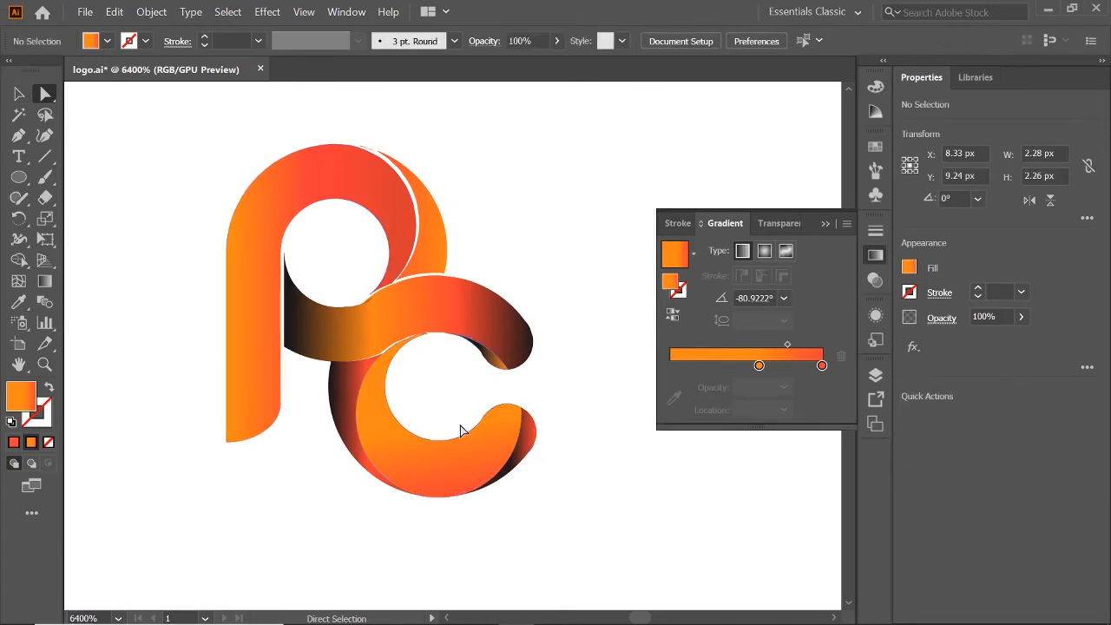
pyautogui.click(435, 462)
pyautogui.click(113, 142)
# Step: Copy the C's orange front shape, and cut its area out of the dark shape behind with the Shape Builder
pyautogui.press('v')
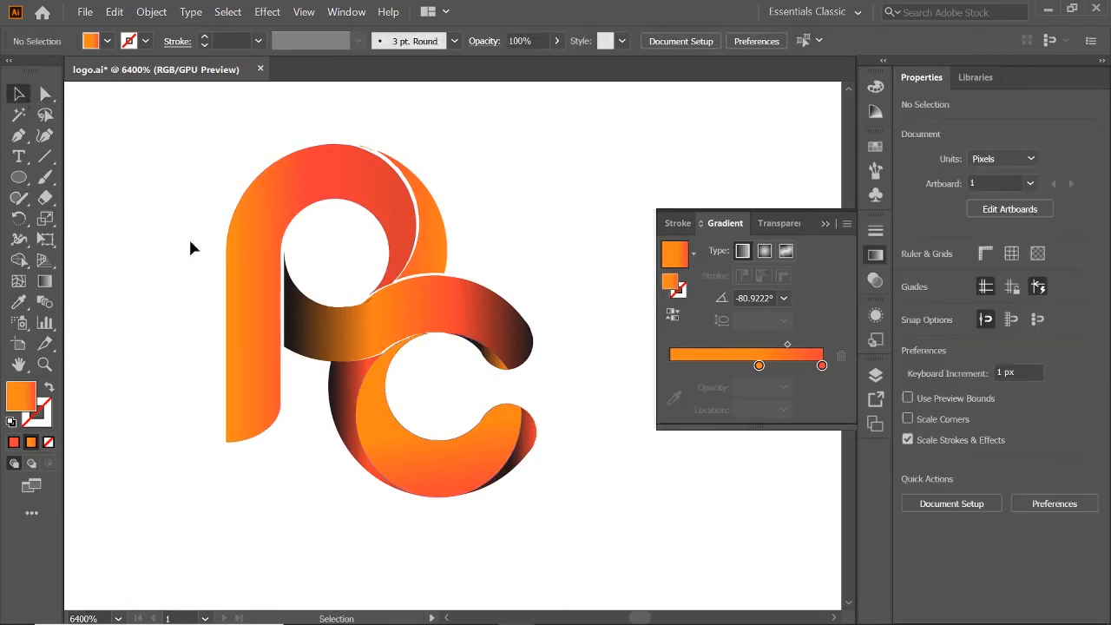
pyautogui.click(406, 451)
pyautogui.hotkey('ctrl', 'c')
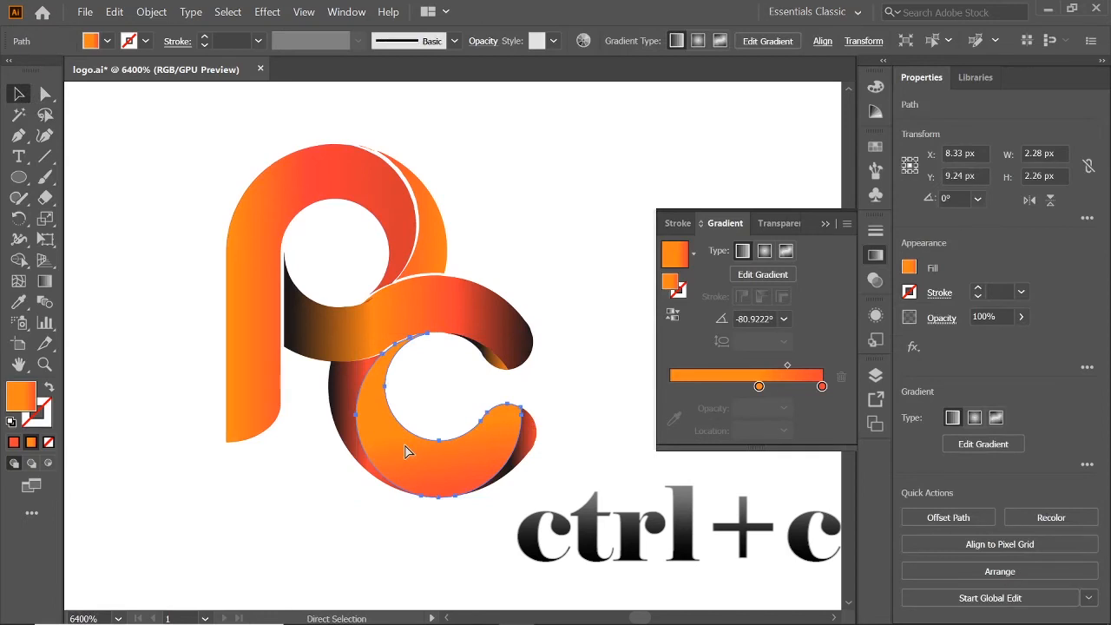
pyautogui.keyDown('shift'); pyautogui.click(345, 407); pyautogui.keyUp('shift')
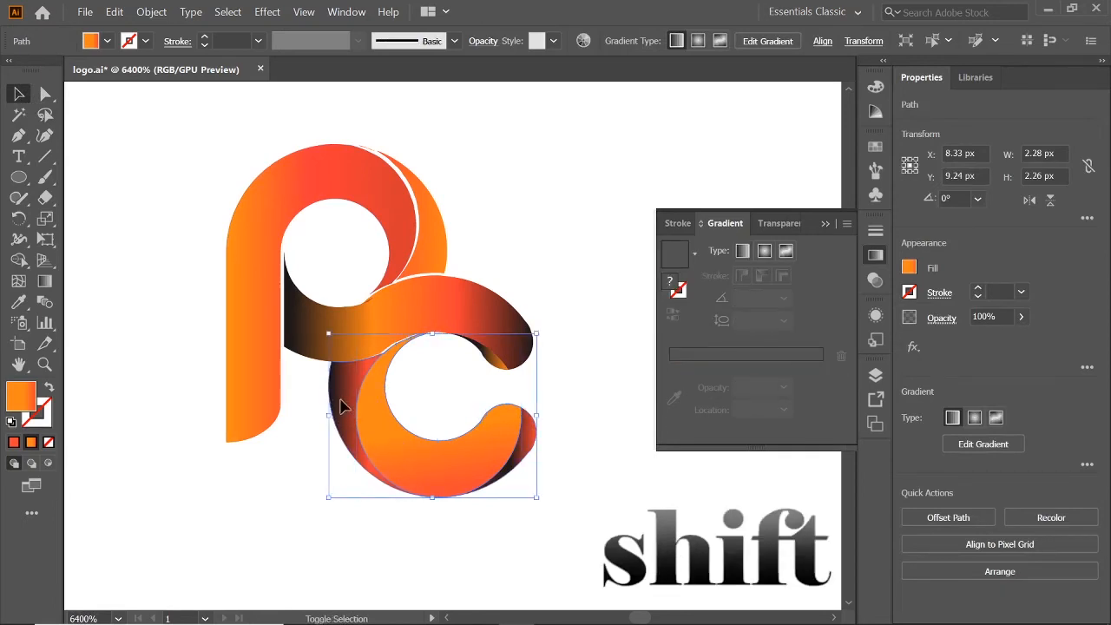
pyautogui.click(19, 261)
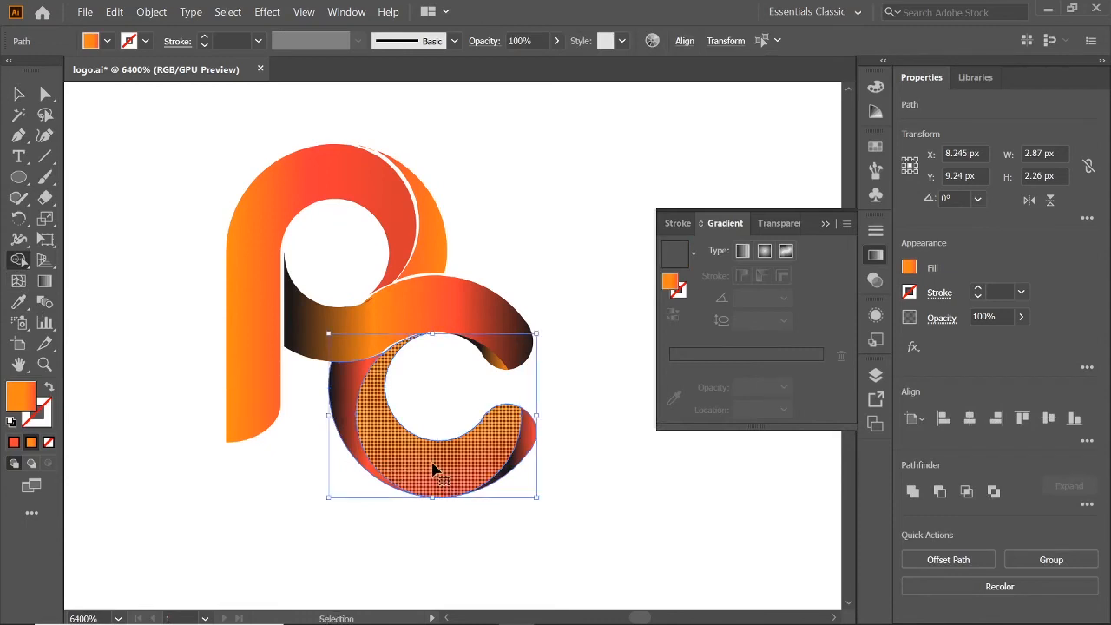
pyautogui.keyDown('alt'); pyautogui.click(433, 463); pyautogui.keyUp('alt')
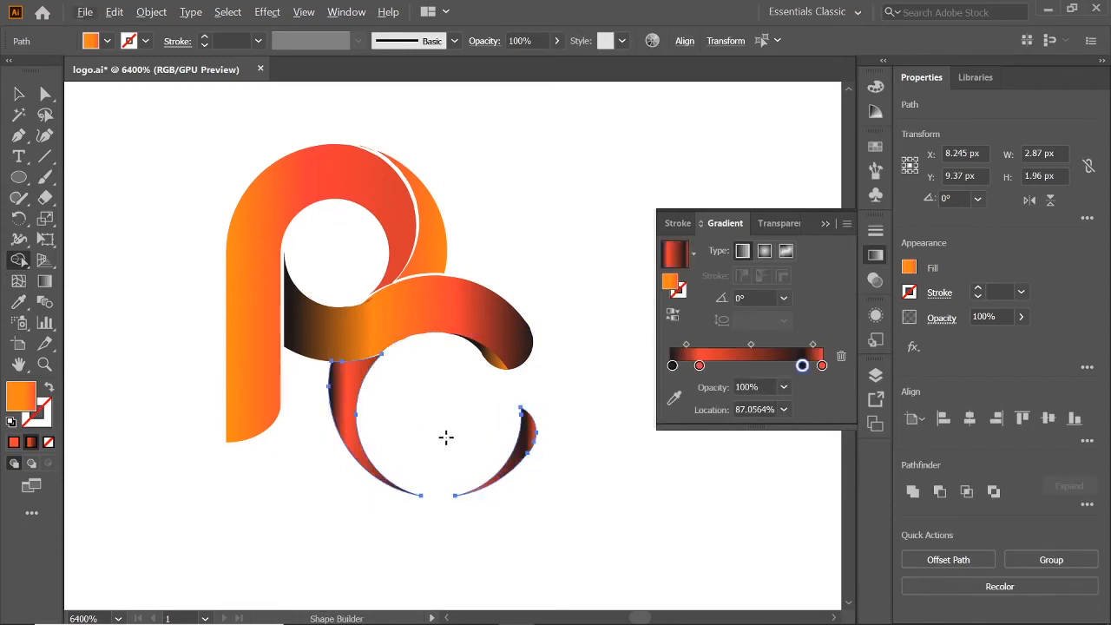
# Step: Paste the copied orange shape and place it back in the C at about X 8.33 px, Y 9.24 px
pyautogui.press('ctrl')
pyautogui.press('ctrl')
pyautogui.scroll(3, 457, 426)
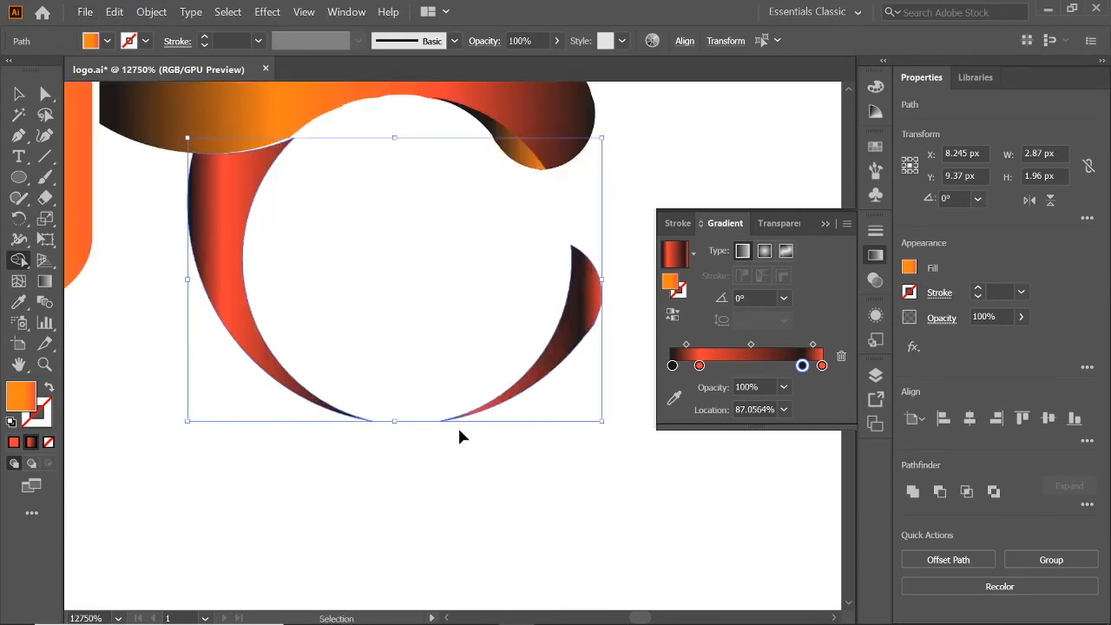
pyautogui.press('ctrl')
pyautogui.hotkey('ctrl', 'v')
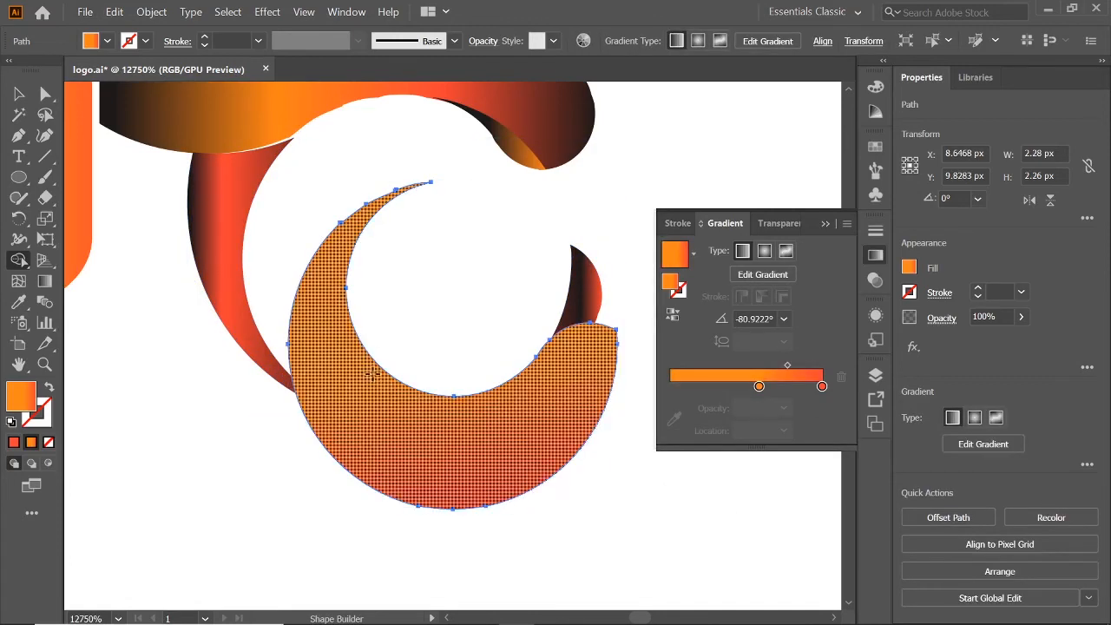
pyautogui.click(18, 93)
pyautogui.moveTo(419, 408); pyautogui.dragTo(383, 336)
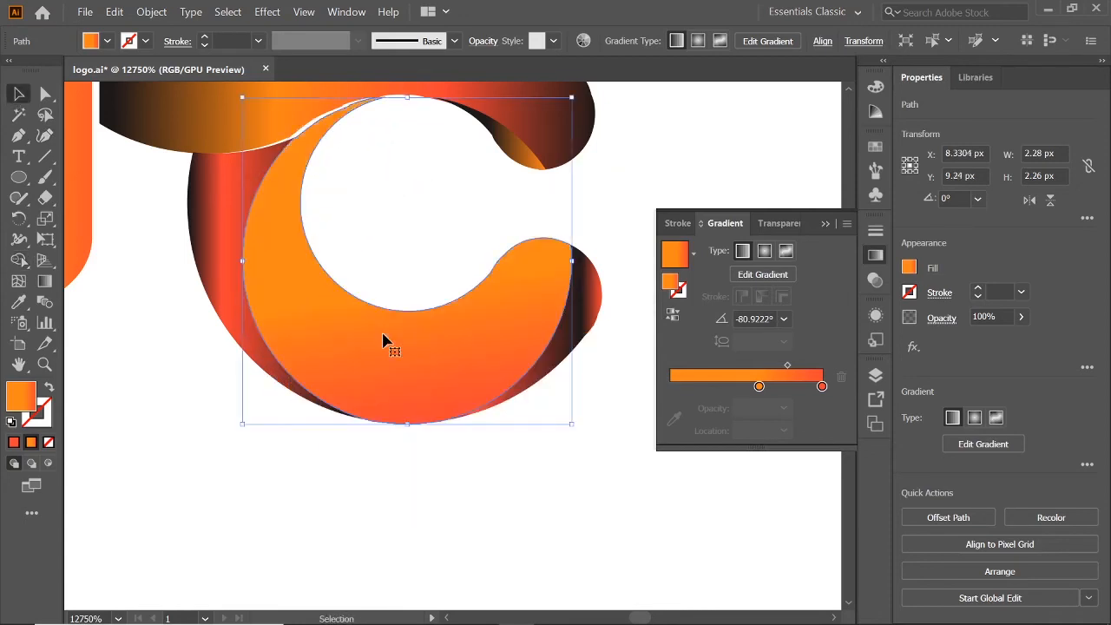
# Step: Separate the C's two dark back pieces from its front with thin gaps: right one about 0.02 px outward, left one at X 7.404, Y 9.39 px
pyautogui.click(583, 323)
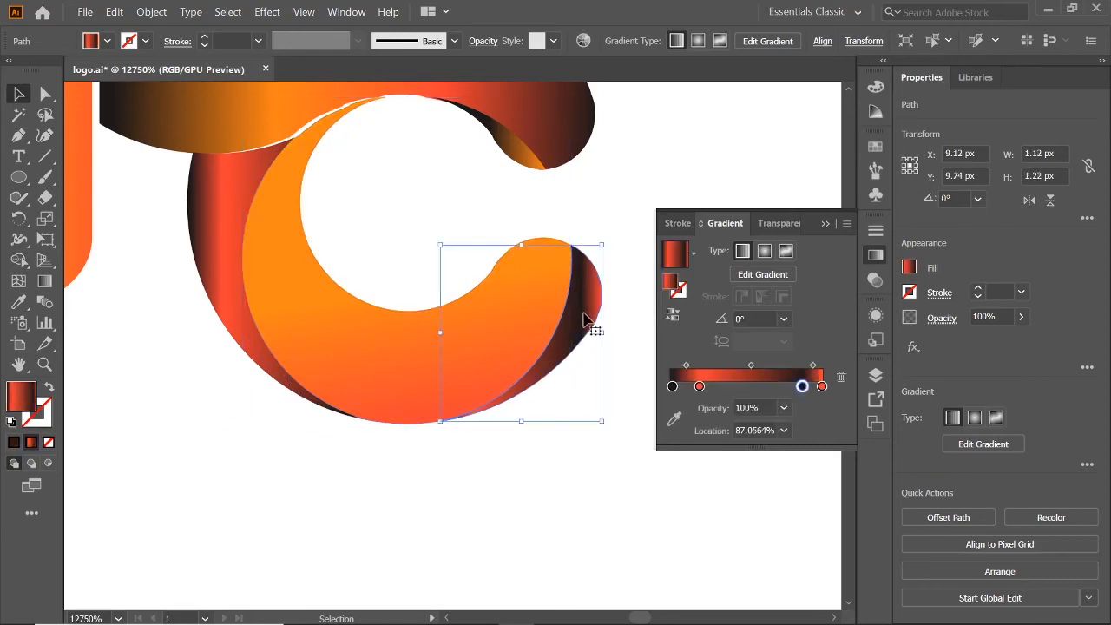
pyautogui.moveTo(584, 314); pyautogui.dragTo(588, 323)
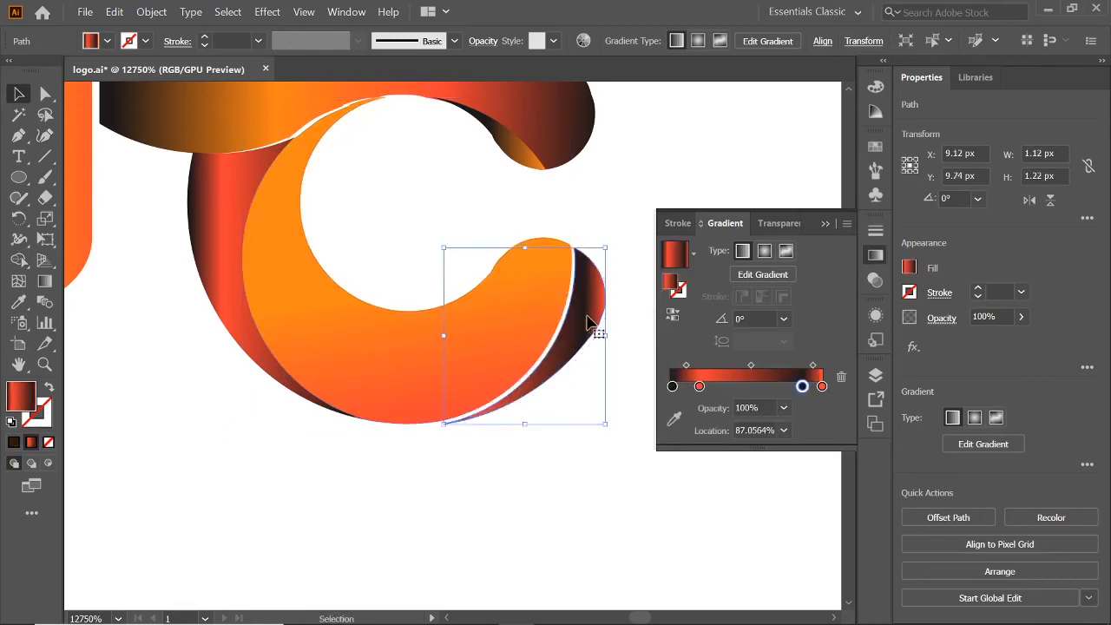
pyautogui.click(245, 338)
pyautogui.moveTo(244, 331); pyautogui.dragTo(235, 341)
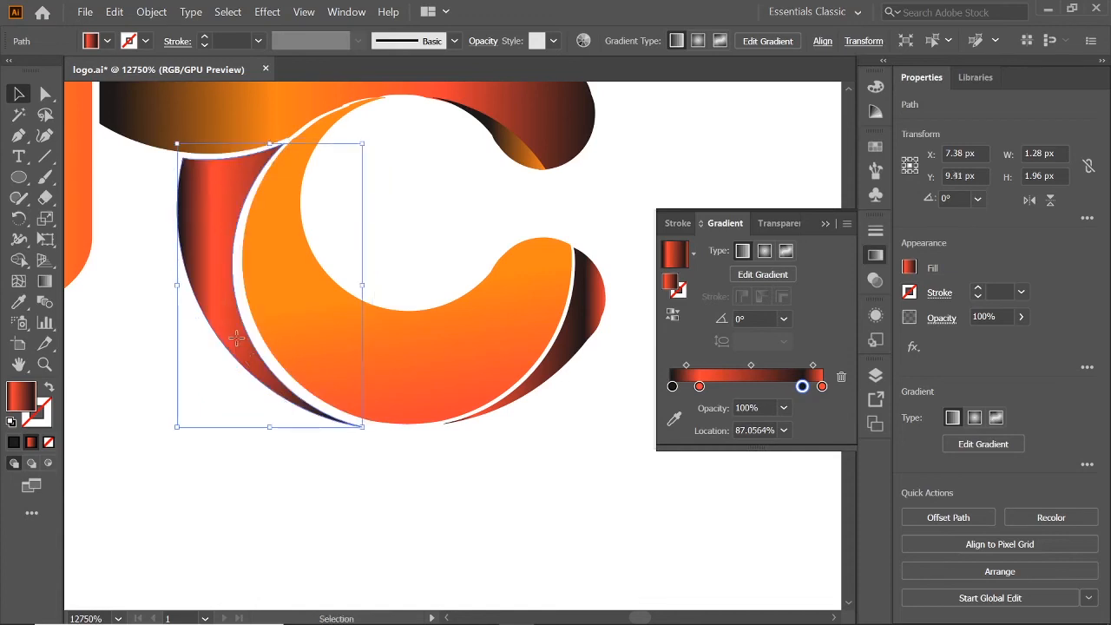
pyautogui.moveTo(237, 342); pyautogui.dragTo(245, 345)
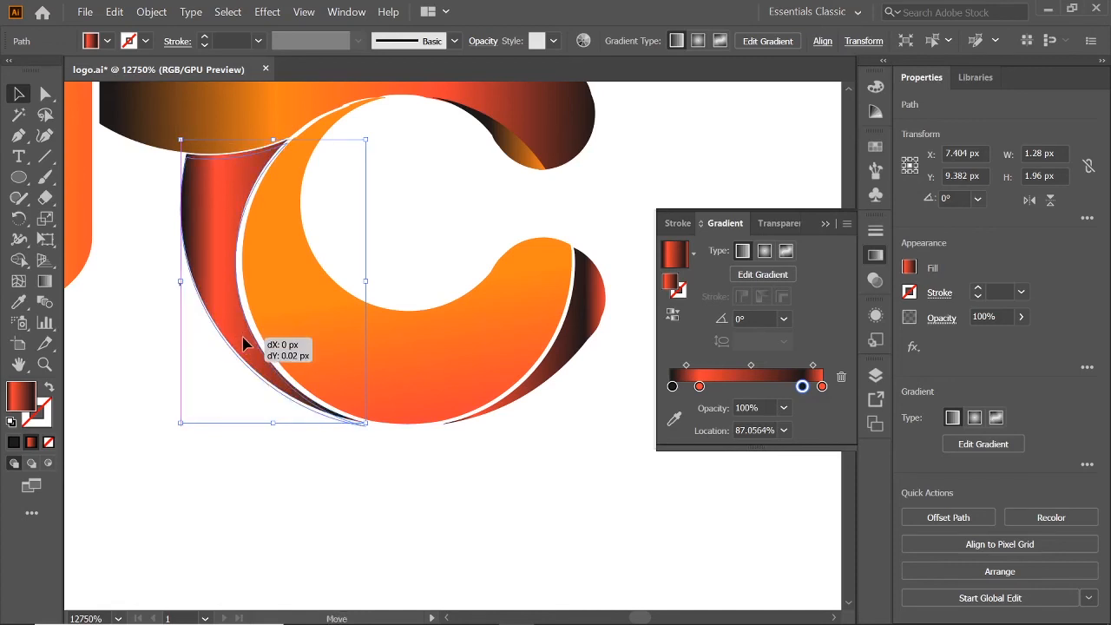
pyautogui.moveTo(243, 344); pyautogui.dragTo(244, 345)
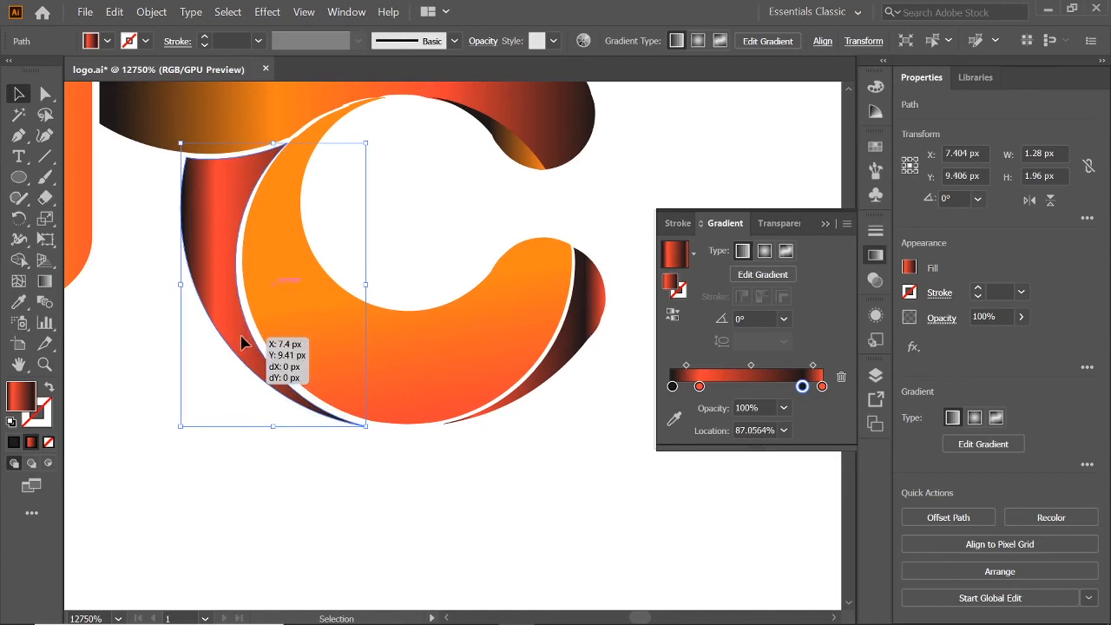
pyautogui.moveTo(242, 338); pyautogui.dragTo(247, 340)
pyautogui.click(732, 159)
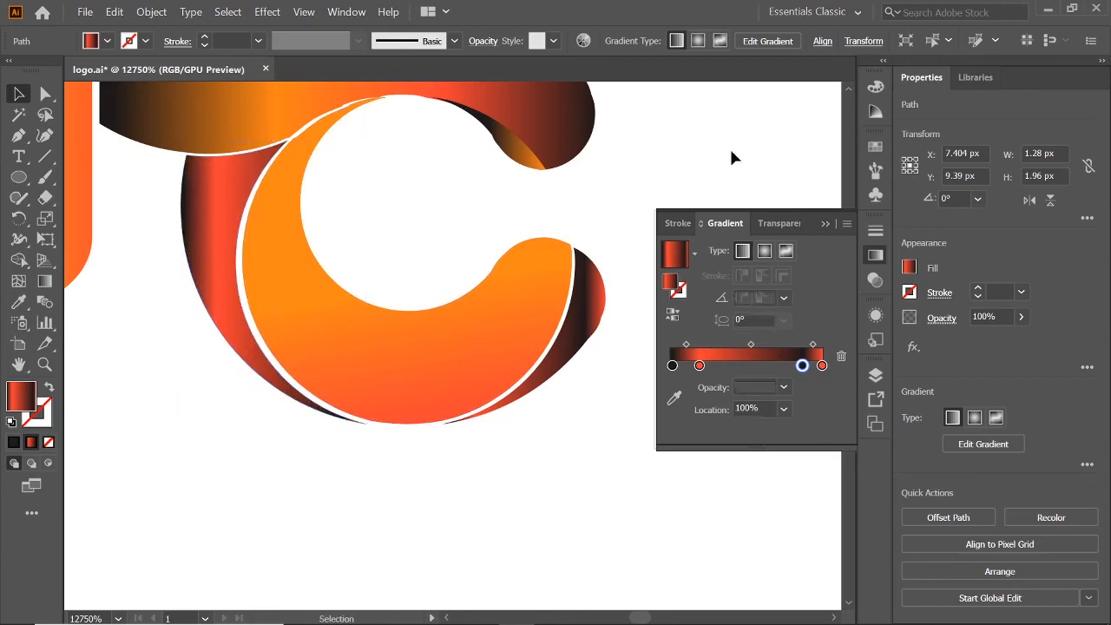
# Step: Move the small black-to-orange sliver under the C's upper arm slightly down and left, leaving a thin gap
pyautogui.moveTo(525, 165)
pyautogui.mouseDown()
pyautogui.moveTo(527, 174)
pyautogui.moveTo(510, 160)
pyautogui.mouseUp()
pyautogui.click(506, 173)
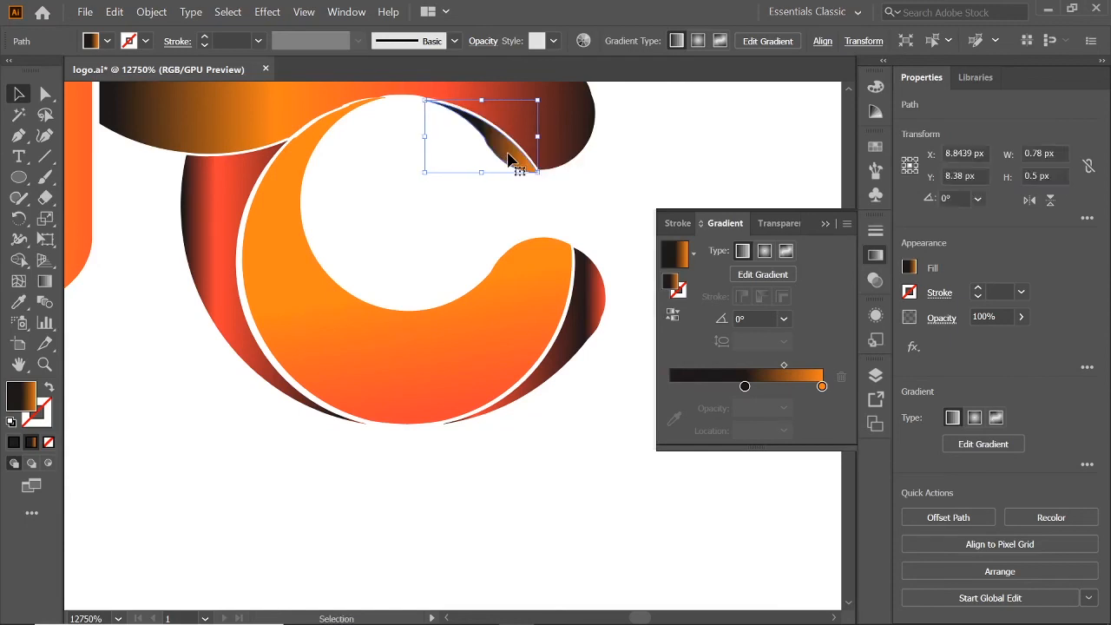
pyautogui.click(628, 171)
# Step: Delete the tiny leftover orange fragment at the top of the P, beside the outer crescent's tip
pyautogui.scroll(5, 543, 204)
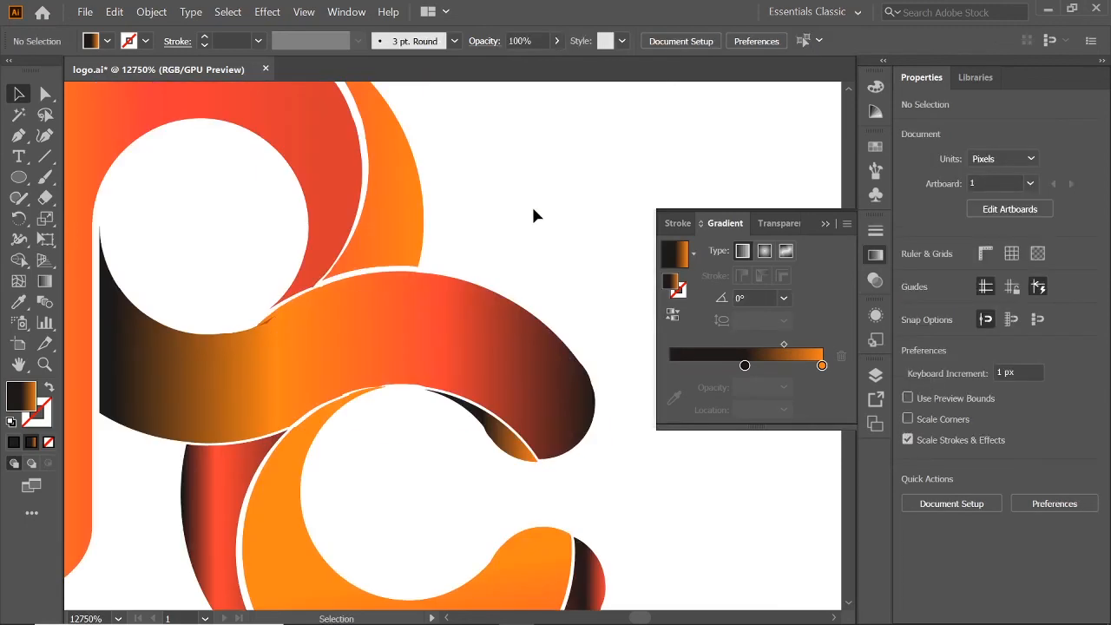
pyautogui.scroll(-3, 533, 215)
pyautogui.scroll(3, 533, 215)
pyautogui.hotkey('ctrl', '-')
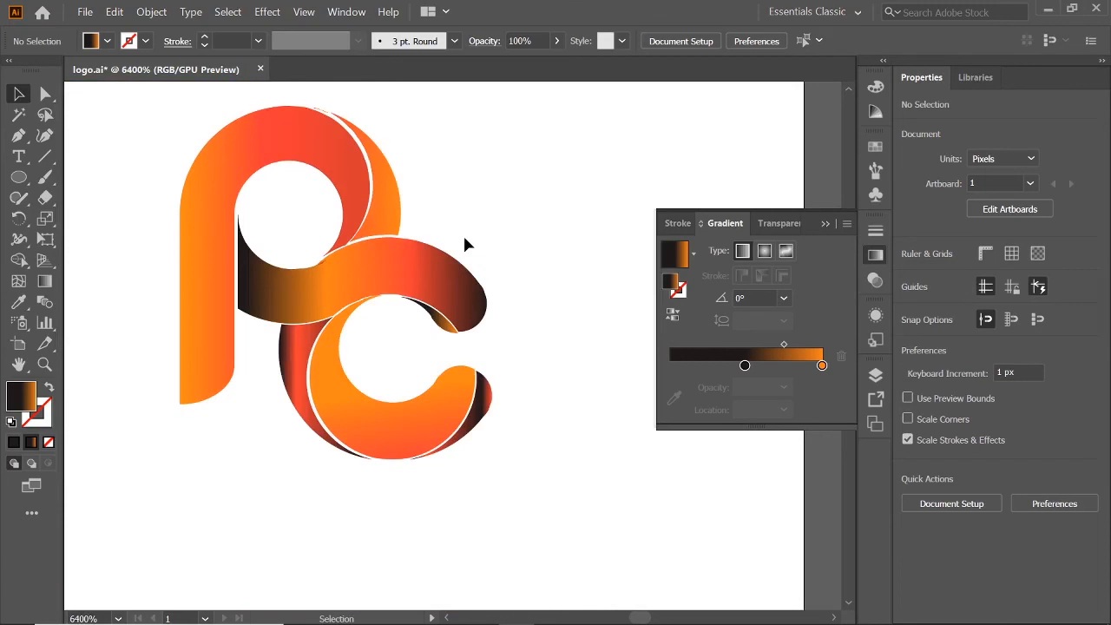
pyautogui.click(325, 109)
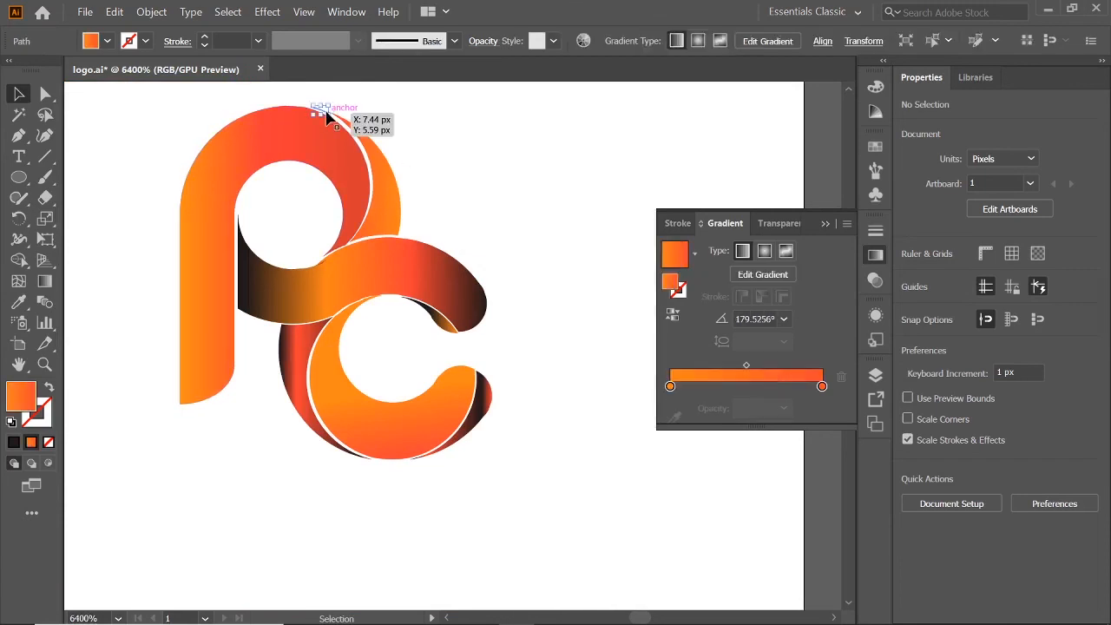
pyautogui.hotkey('ctrl', 'shift', 'a')
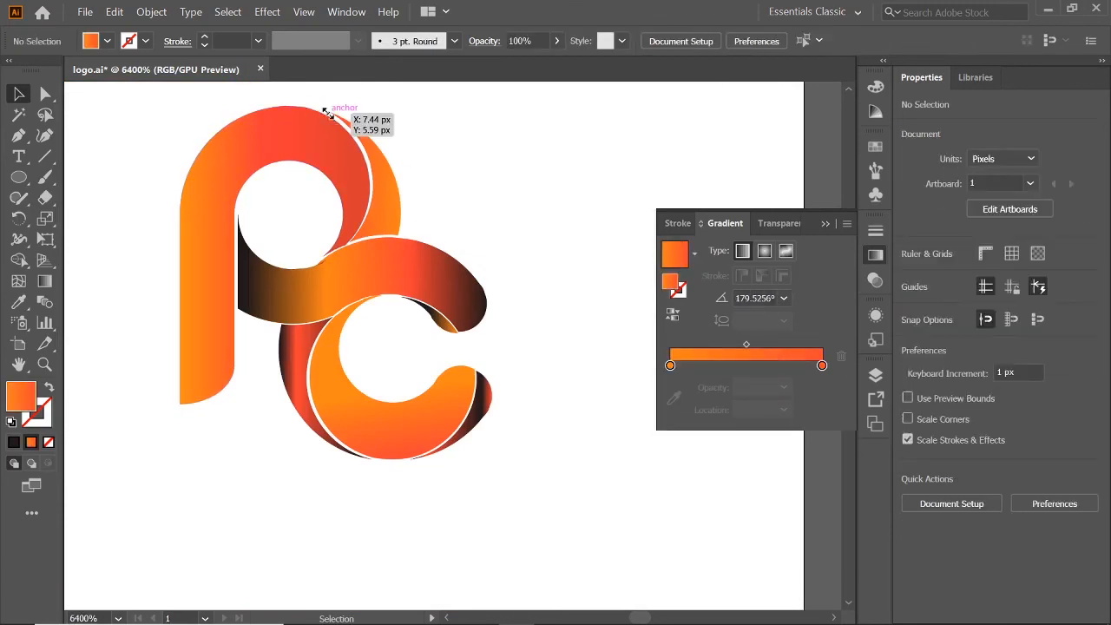
# Step: Try nudging the P's front shape and its orange outer crescent, and undo the nudges
pyautogui.click(227, 159)
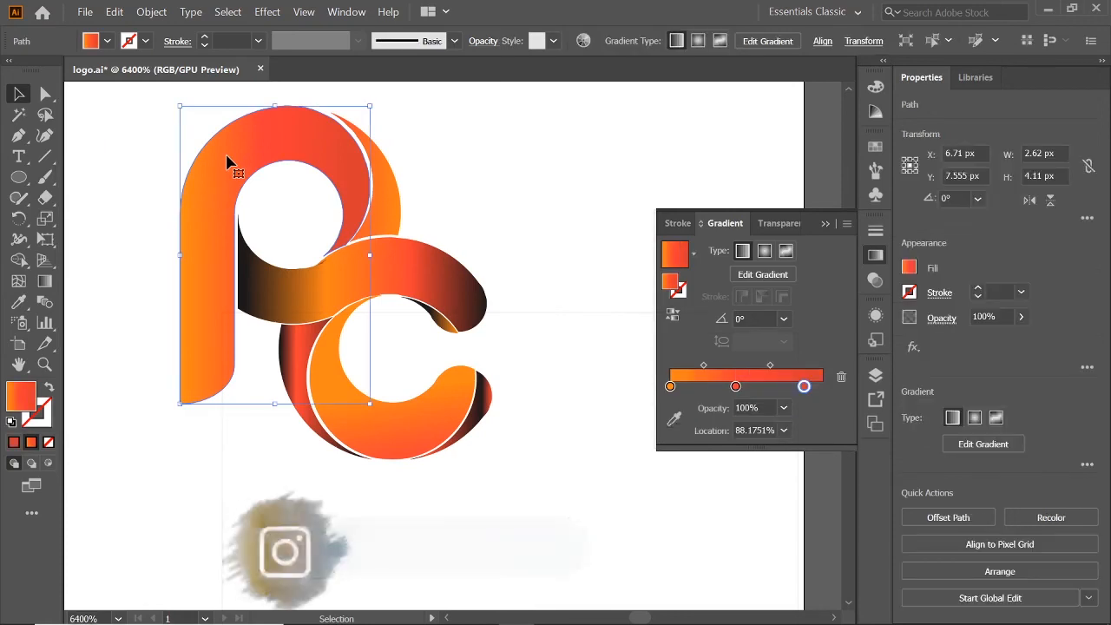
pyautogui.moveTo(228, 160); pyautogui.dragTo(231, 158)
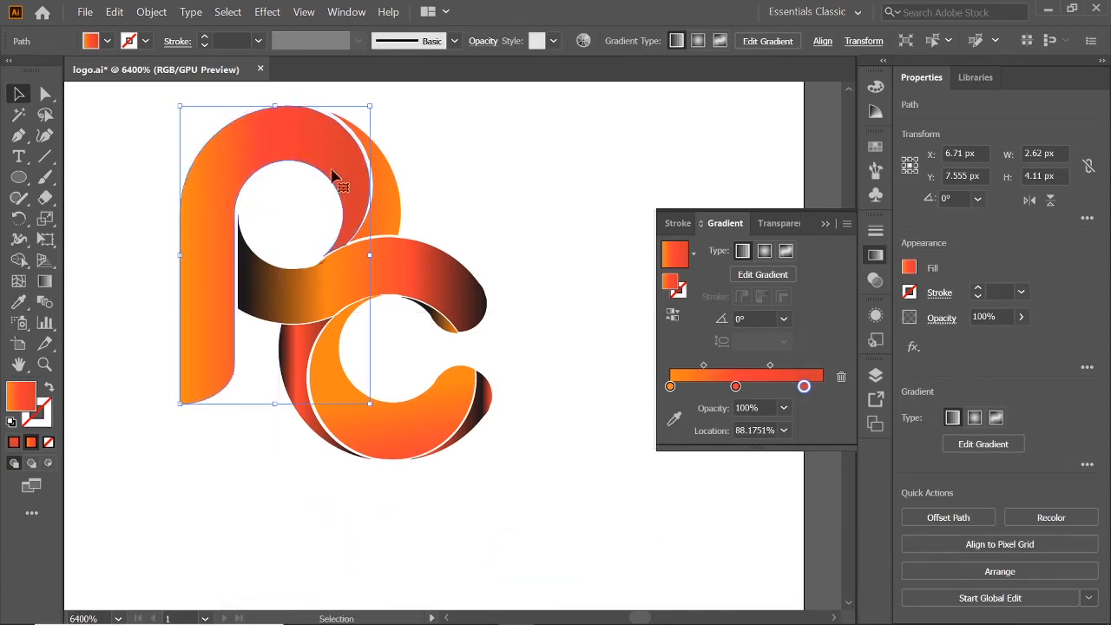
pyautogui.click(392, 199)
pyautogui.moveTo(390, 199); pyautogui.dragTo(389, 198)
pyautogui.click(420, 165)
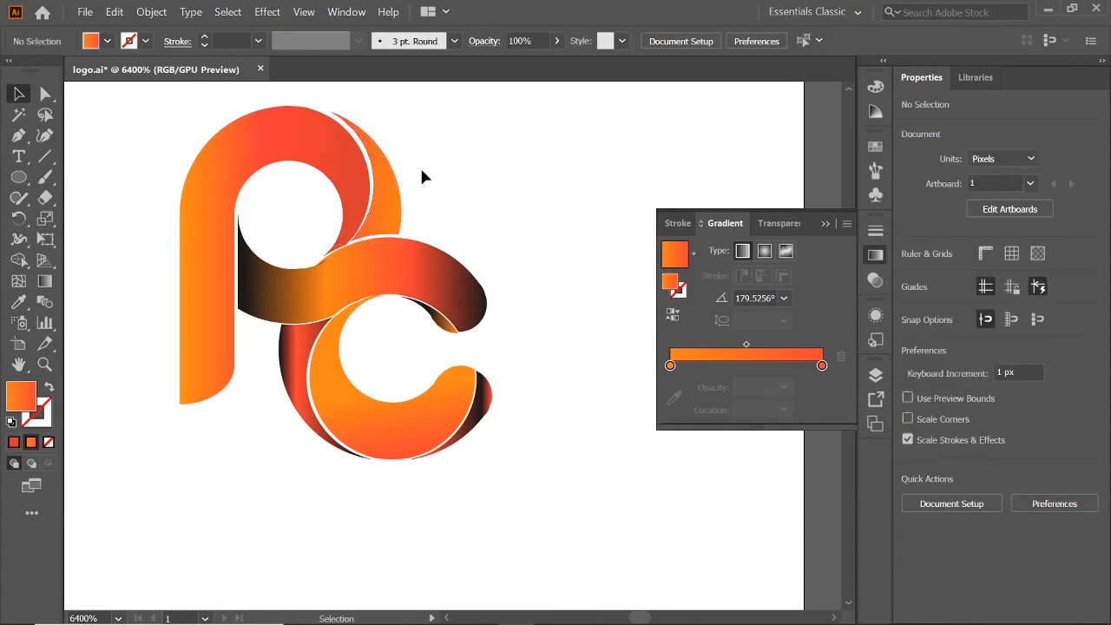
pyautogui.hotkey('ctrl', 'z')
pyautogui.hotkey('ctrl', 'z')
pyautogui.click(443, 168)
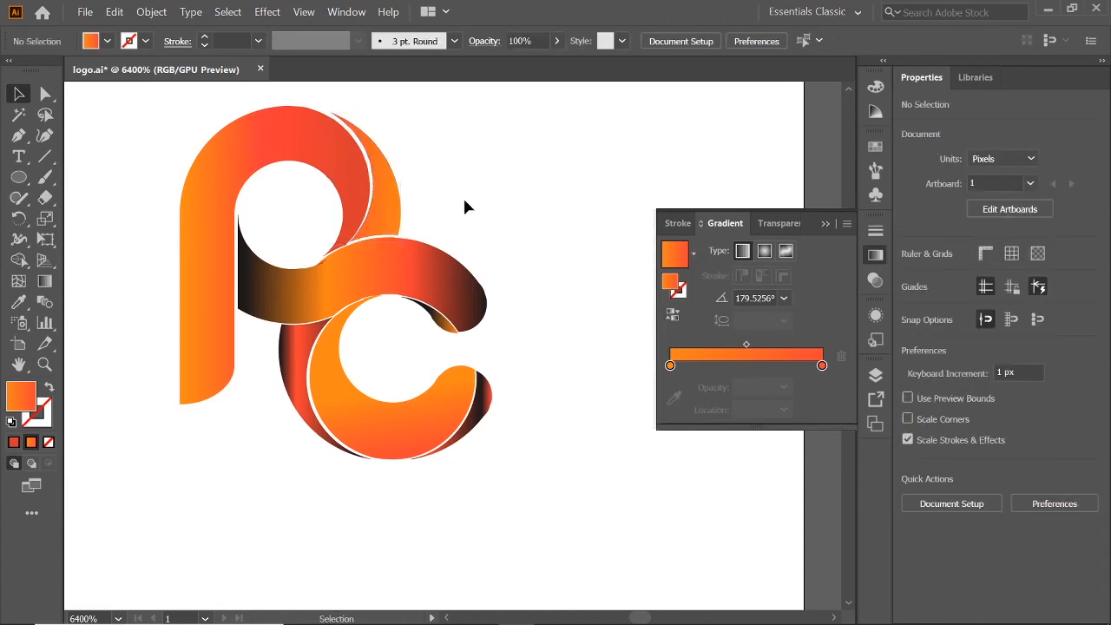